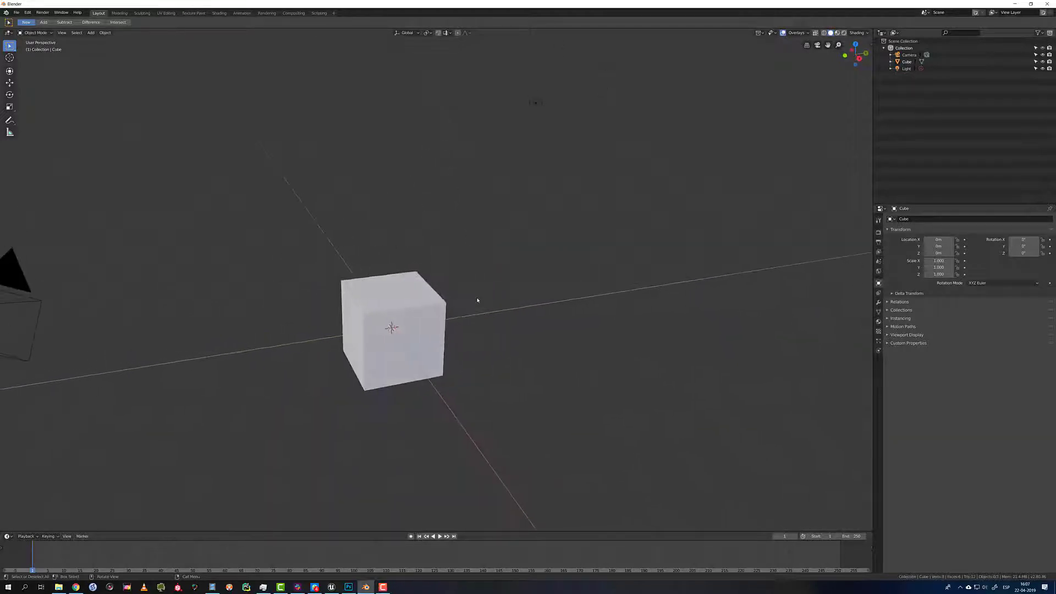
- Delete the default cube and add a Monkey mesh in its place
right_click(420, 310)
click(392, 298)
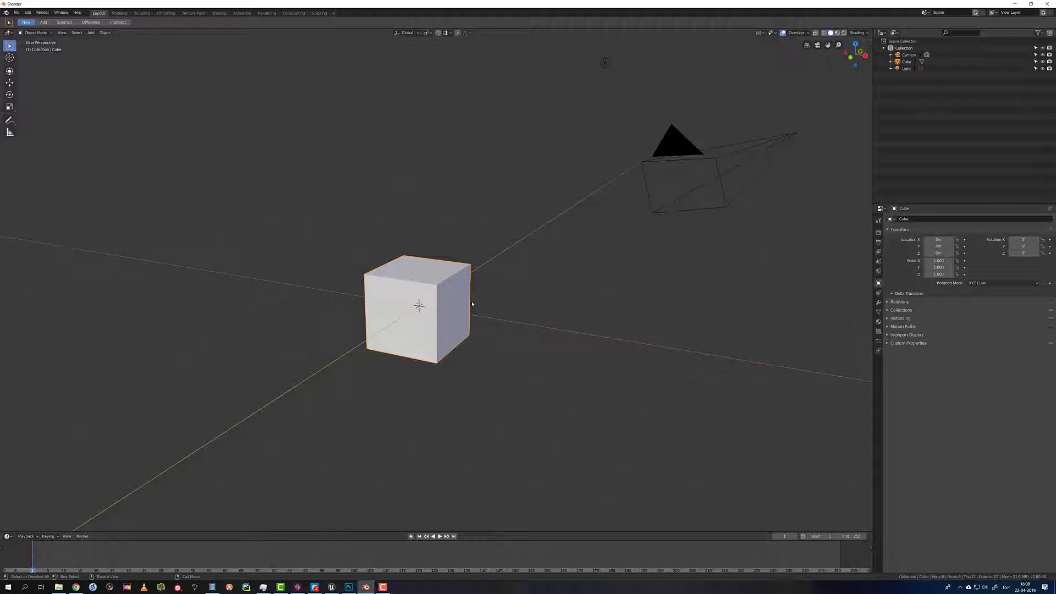
middle_drag(472, 304, 472, 303)
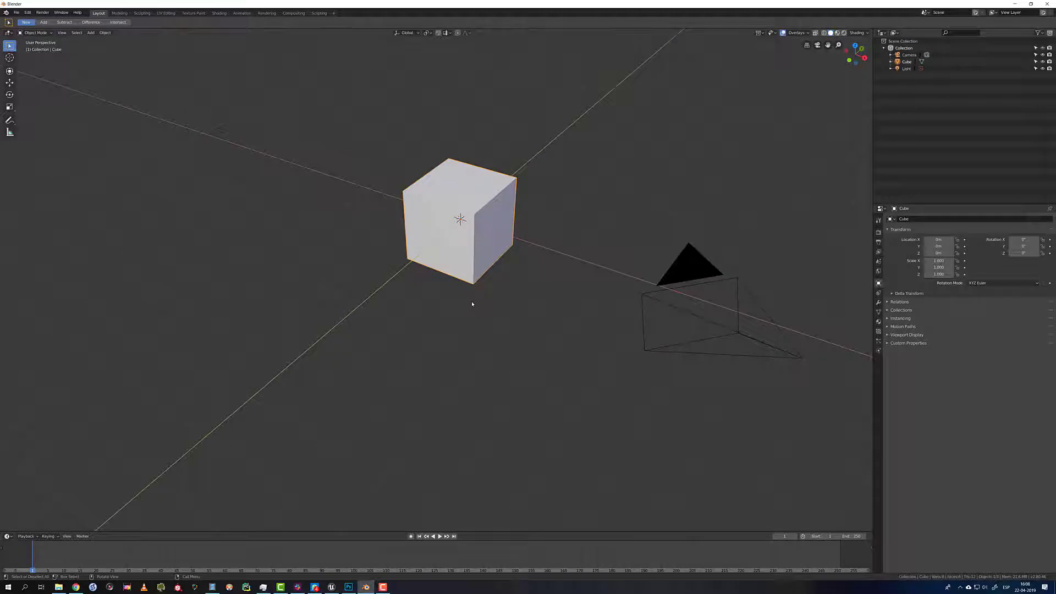
middle_drag(472, 304, 472, 303)
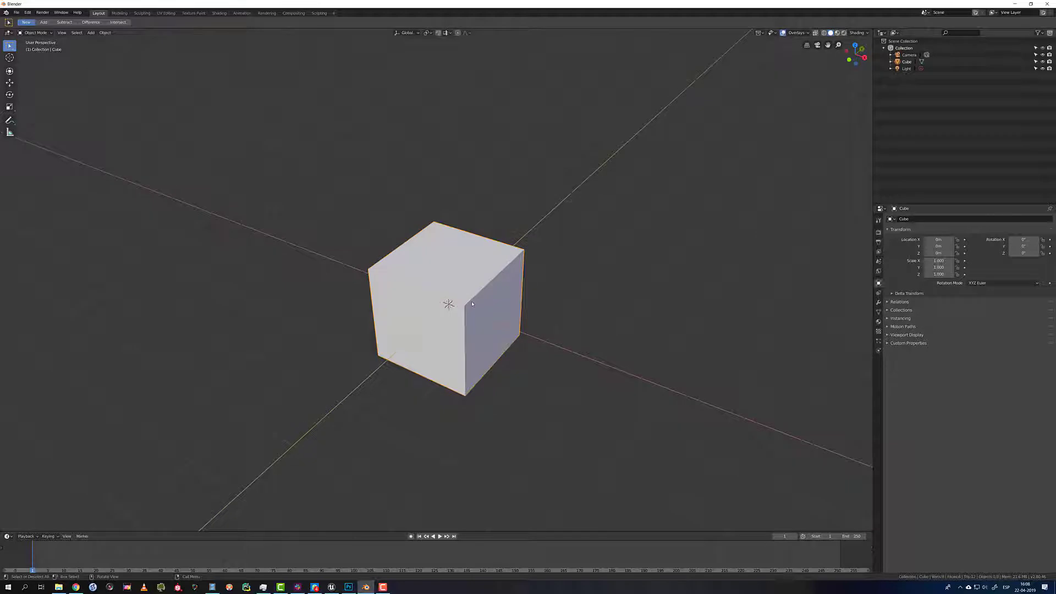
middle_drag(472, 304, 472, 304)
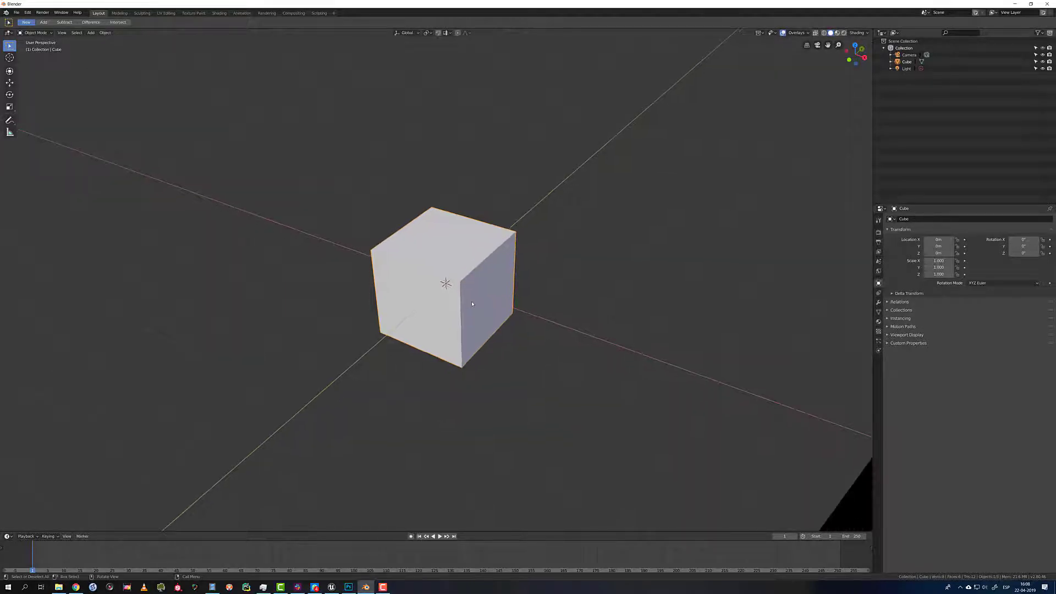
key(Delete)
key(shift+a)
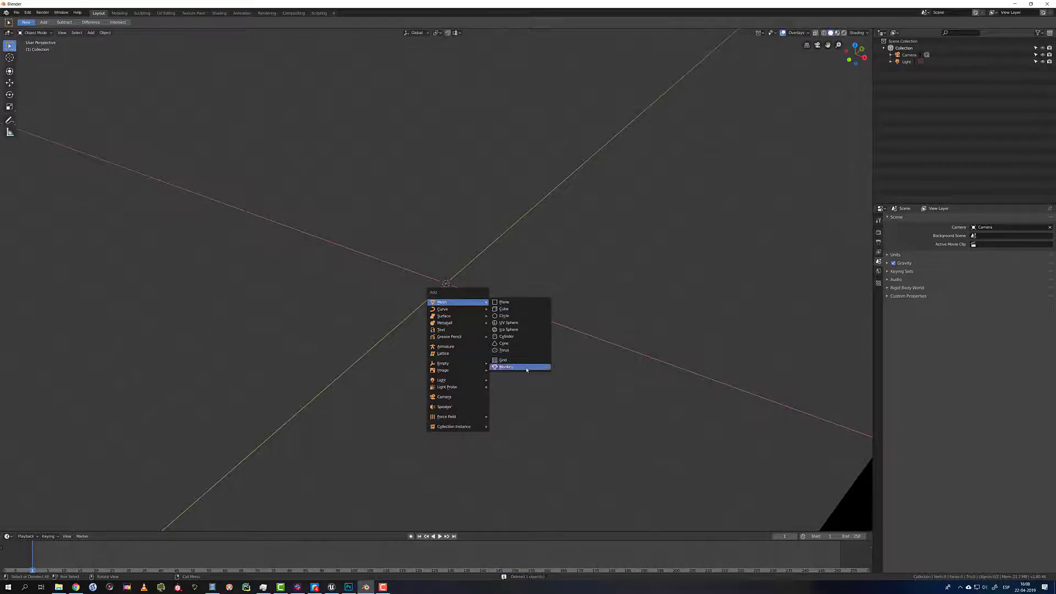
click(503, 366)
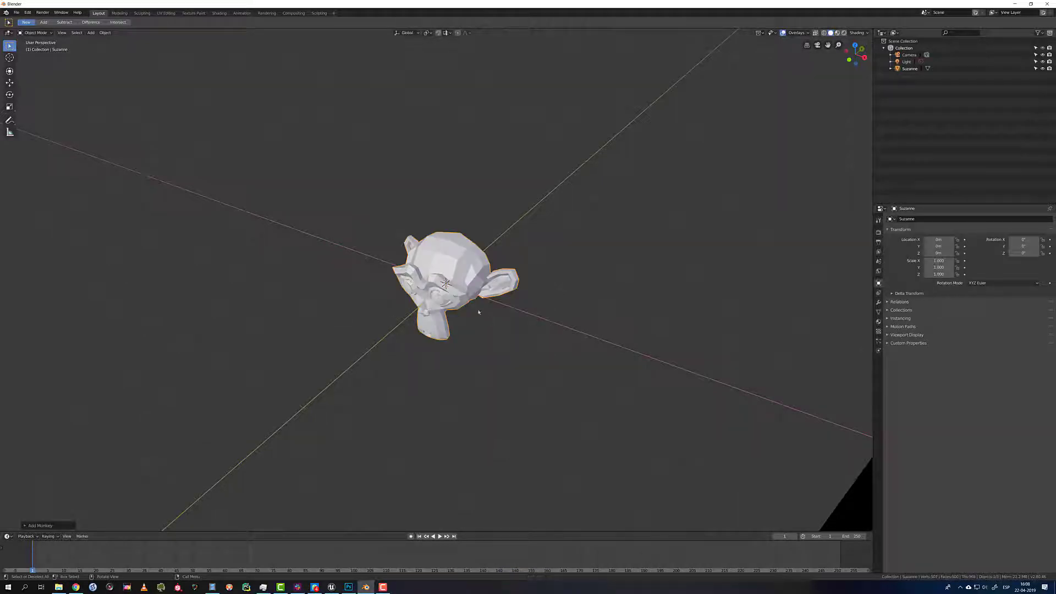
- Rotate the monkey about its X axis to about -75° with the Transform tool so the face points upward
click(10, 72)
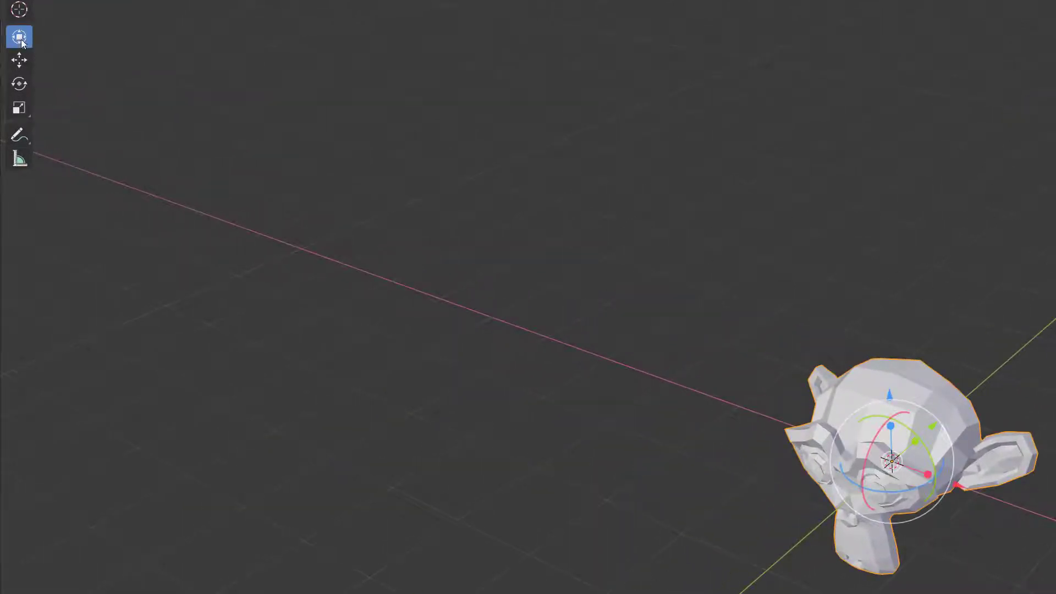
scroll(875, 460, up, 3)
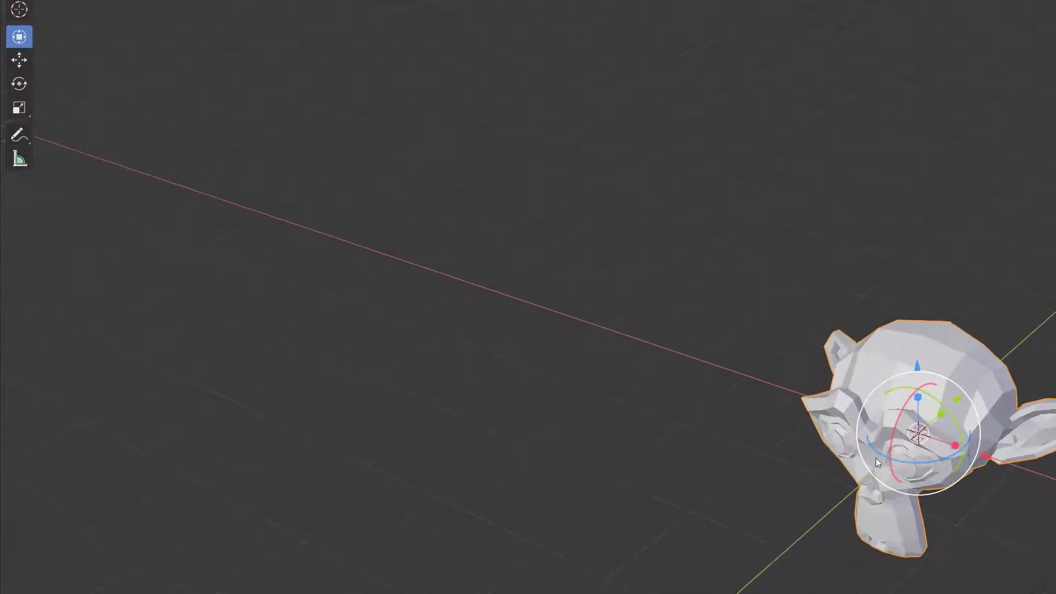
shift+middle_drag(911, 312, 830, 267)
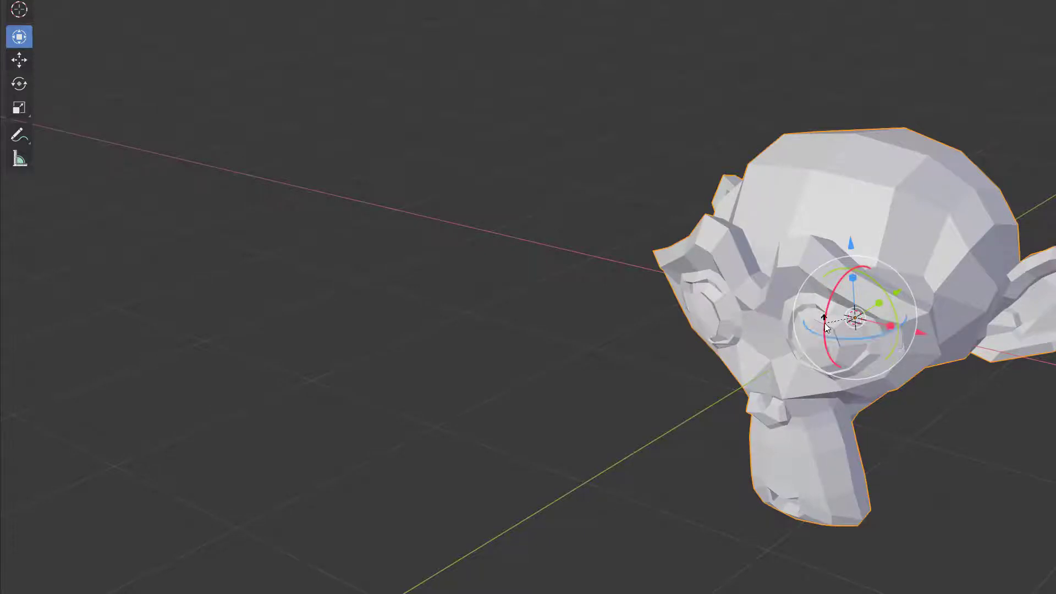
drag(837, 278, 836, 280)
middle_drag(836, 280, 930, 345)
- Look through the camera, enable Lock Camera to View, and frame the monkey's face from the front
key(KP_0)
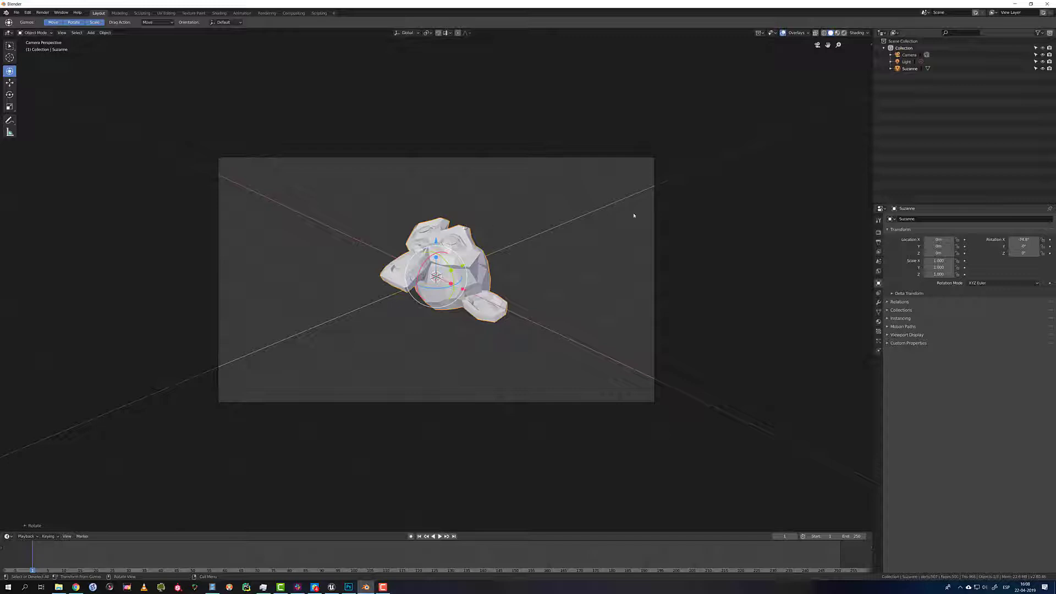
key(n)
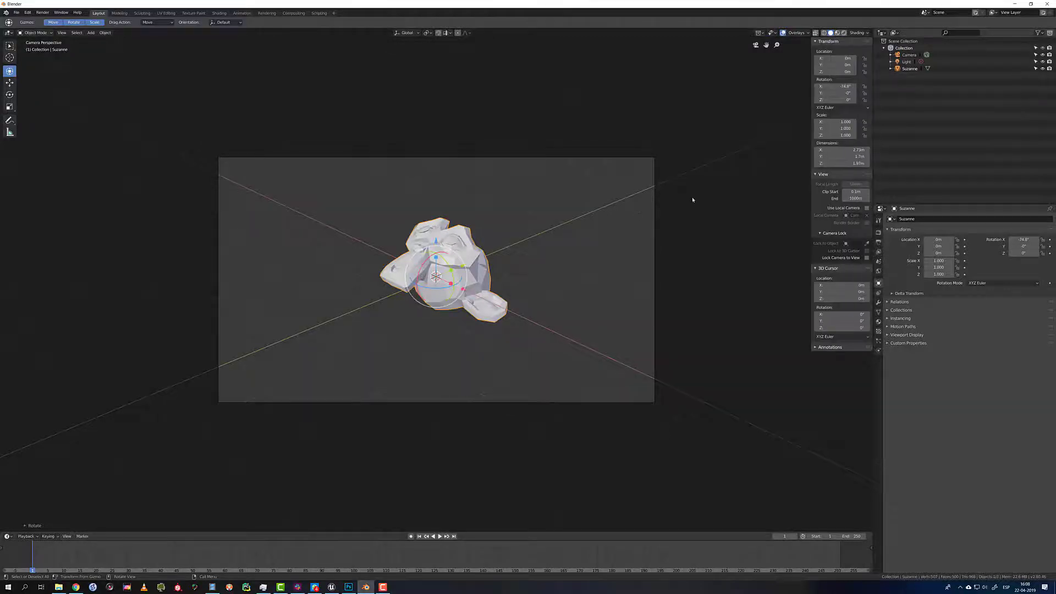
click(867, 257)
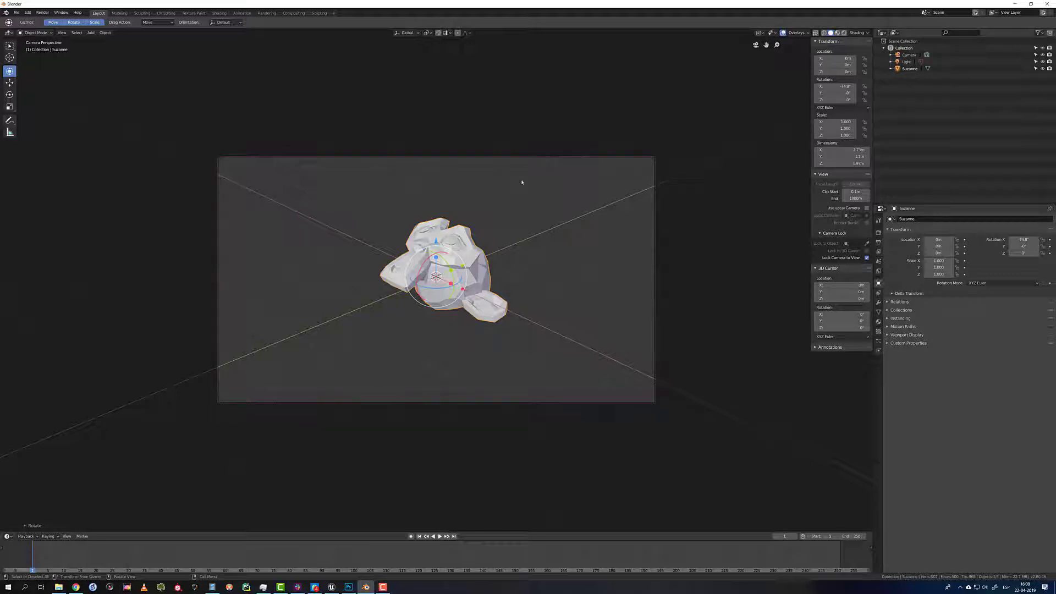
click(540, 276)
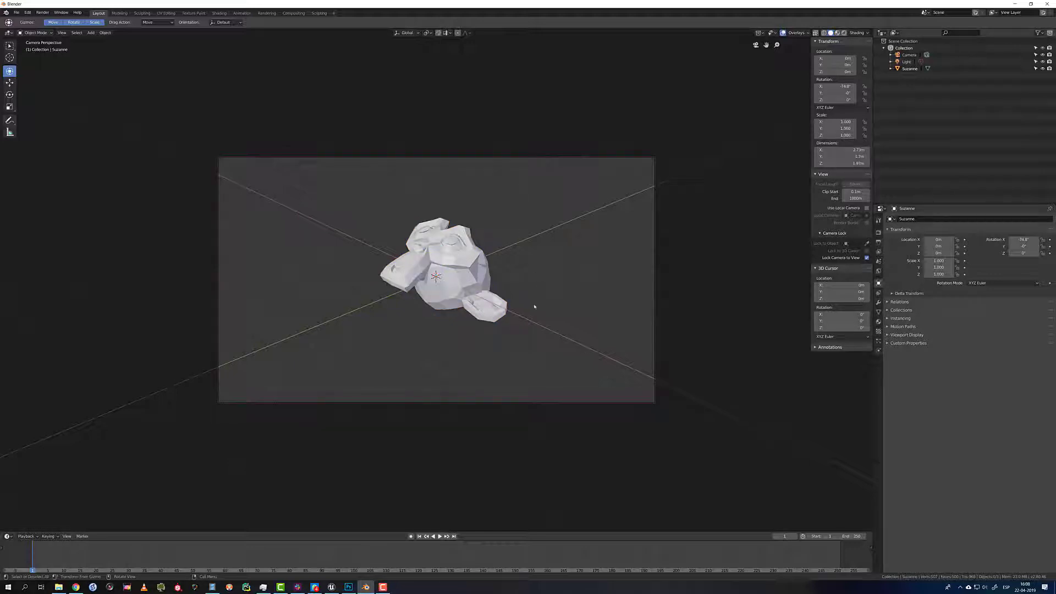
middle_drag(529, 309, 476, 268)
scroll(460, 260, up, 2)
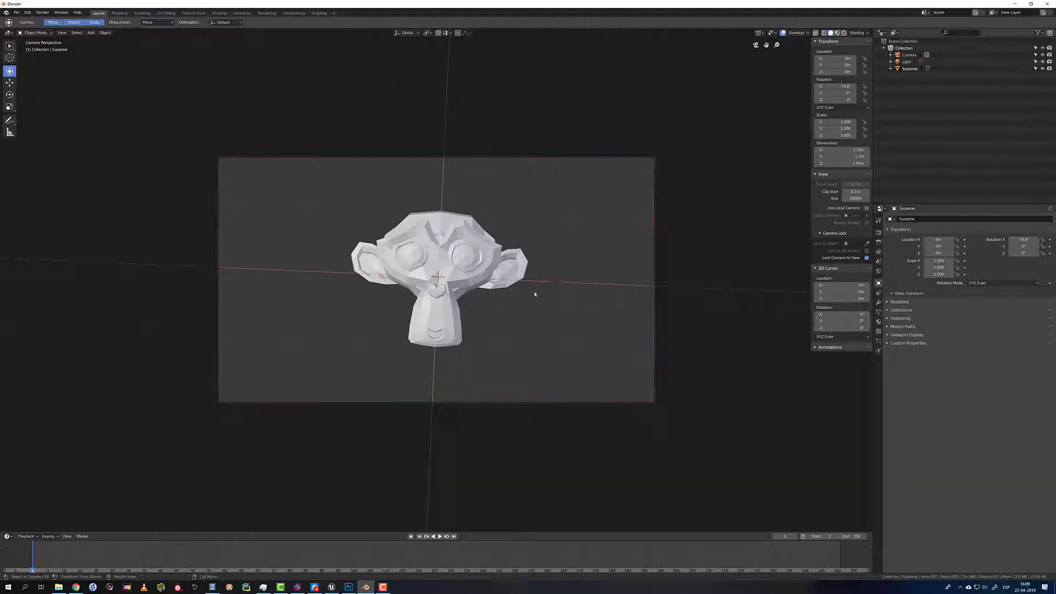
- Add a Subdivision Surface modifier to the monkey
key(alt+z)
click(478, 243)
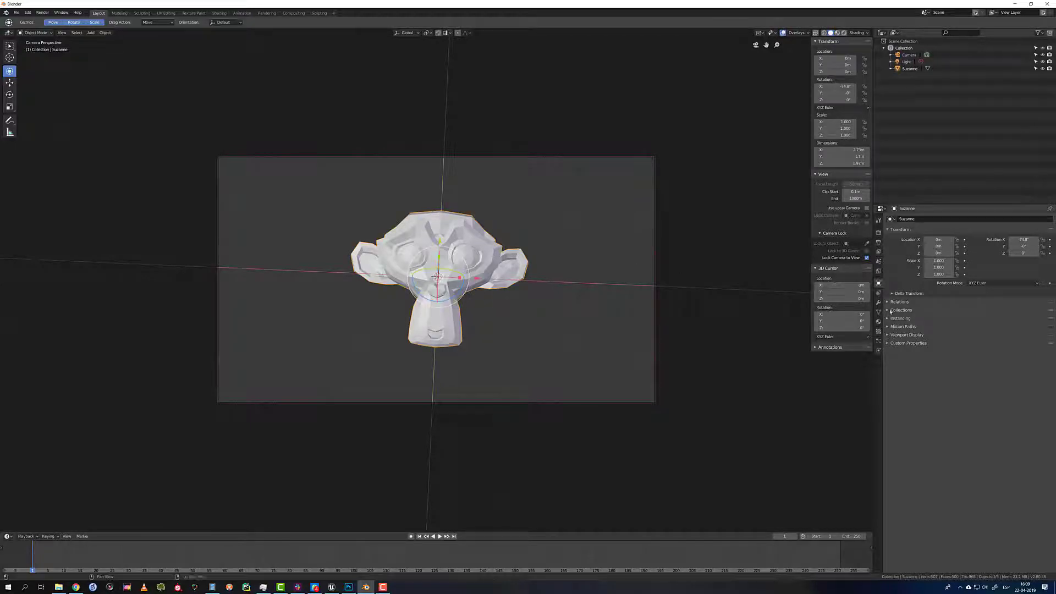
click(879, 305)
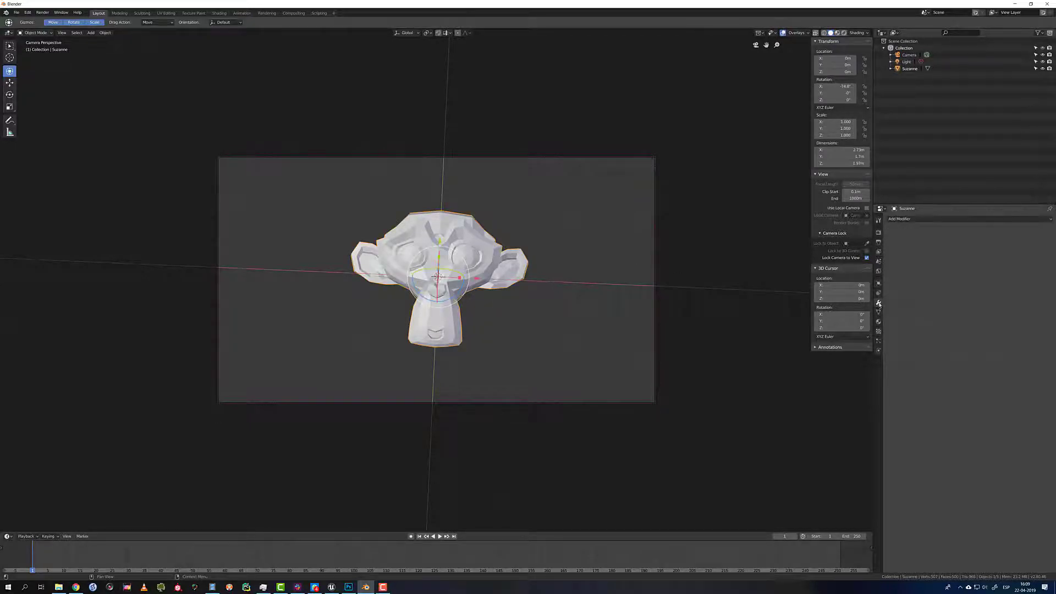
click(925, 223)
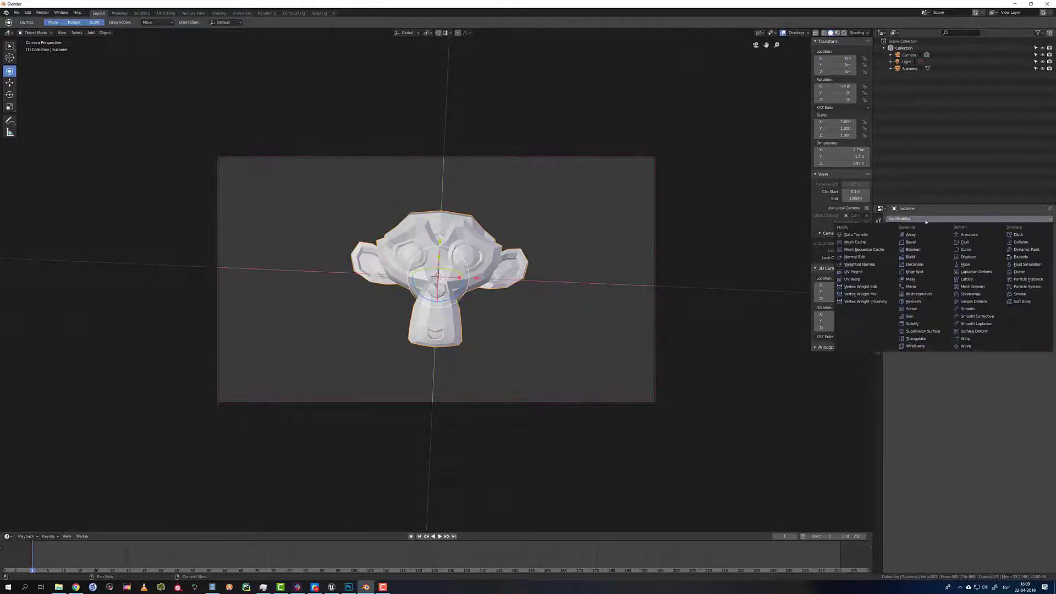
click(914, 332)
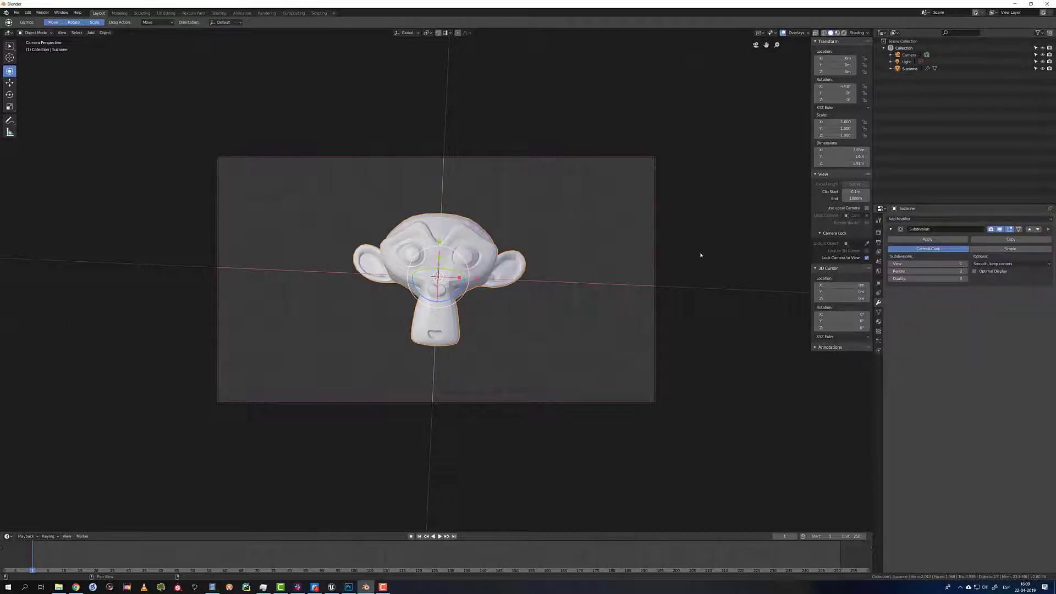
- Apply Shade Smooth to the monkey and deselect it
right_click(471, 234)
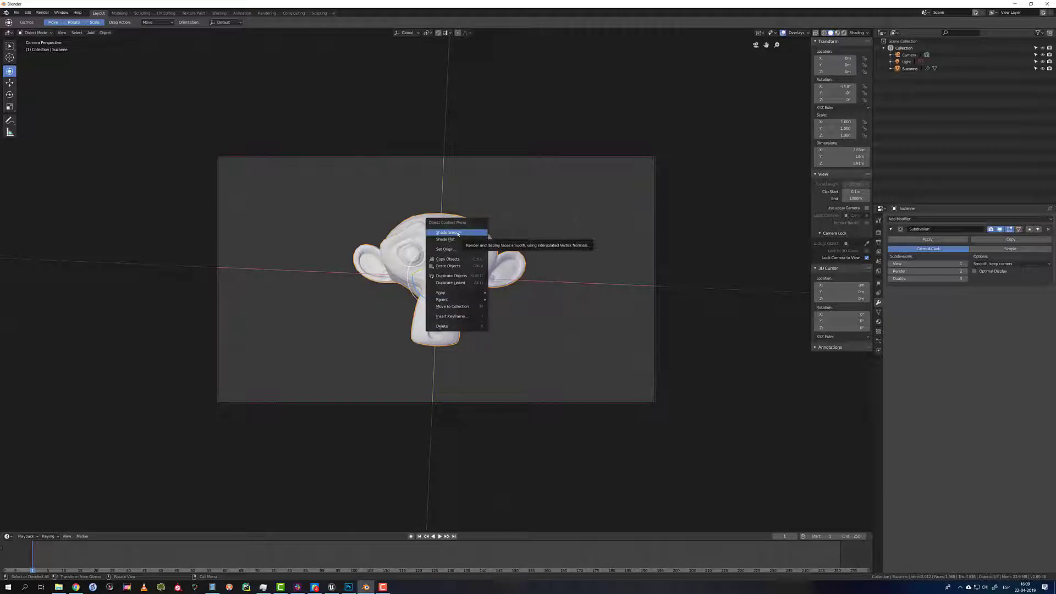
click(464, 233)
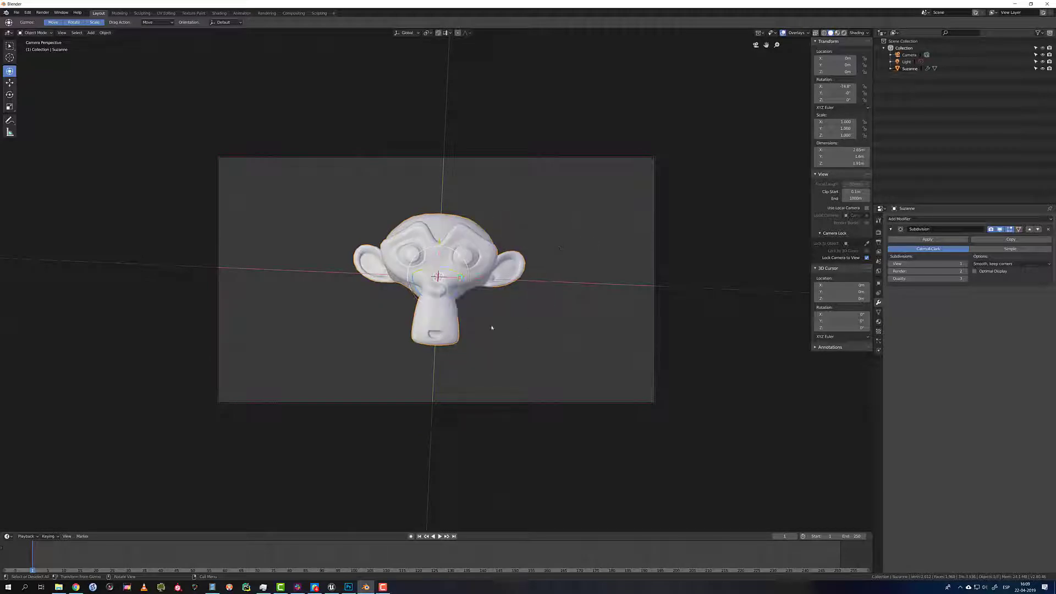
click(492, 328)
- Reposition the locked camera so the monkey's face fills slightly more of the frame
shift+middle_drag(552, 321, 533, 361)
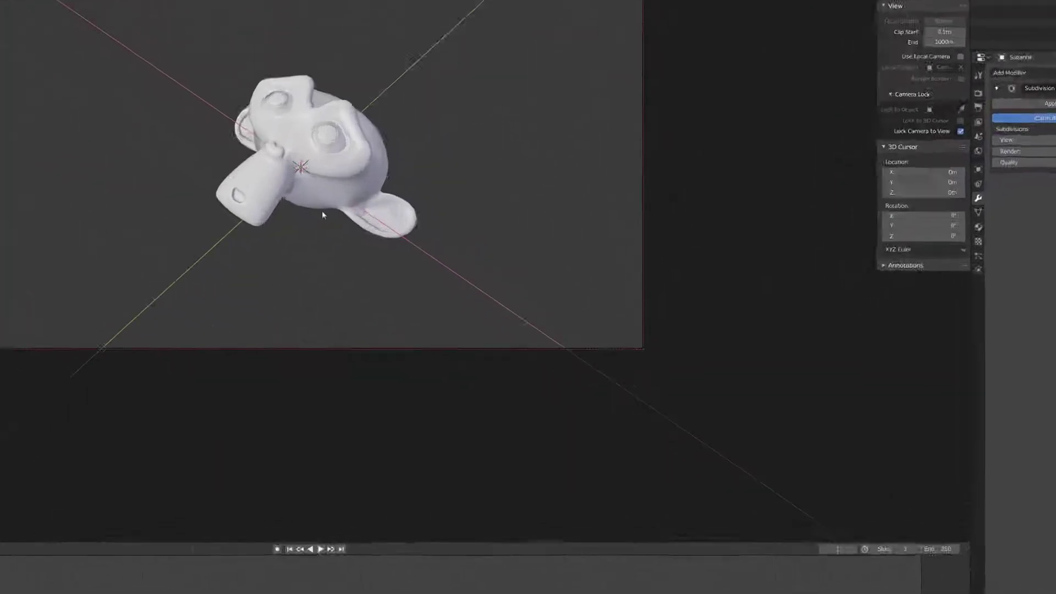
middle_drag(208, 154, 58, 66)
scroll(77, 90, up, 2)
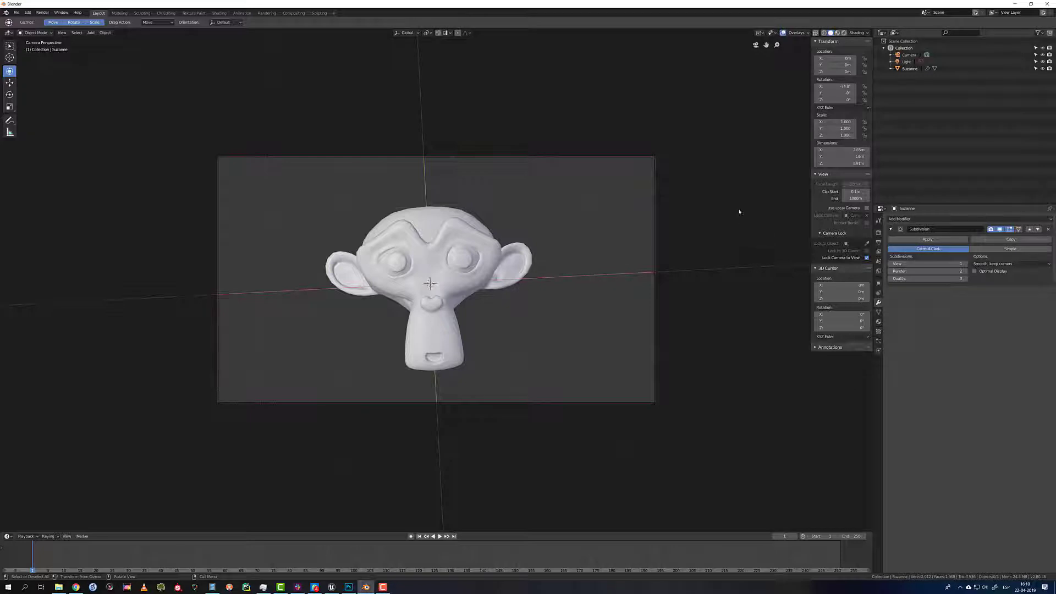
drag(874, 372, 876, 369)
right_click(876, 369)
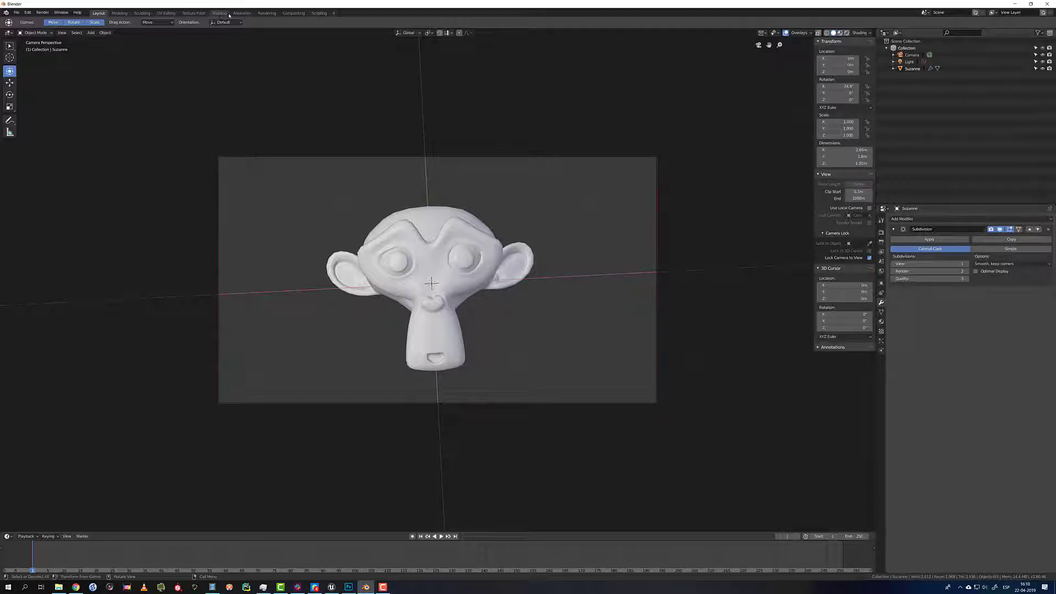
- Switch to the Shading workspace and show its 3D viewport through the camera
click(221, 14)
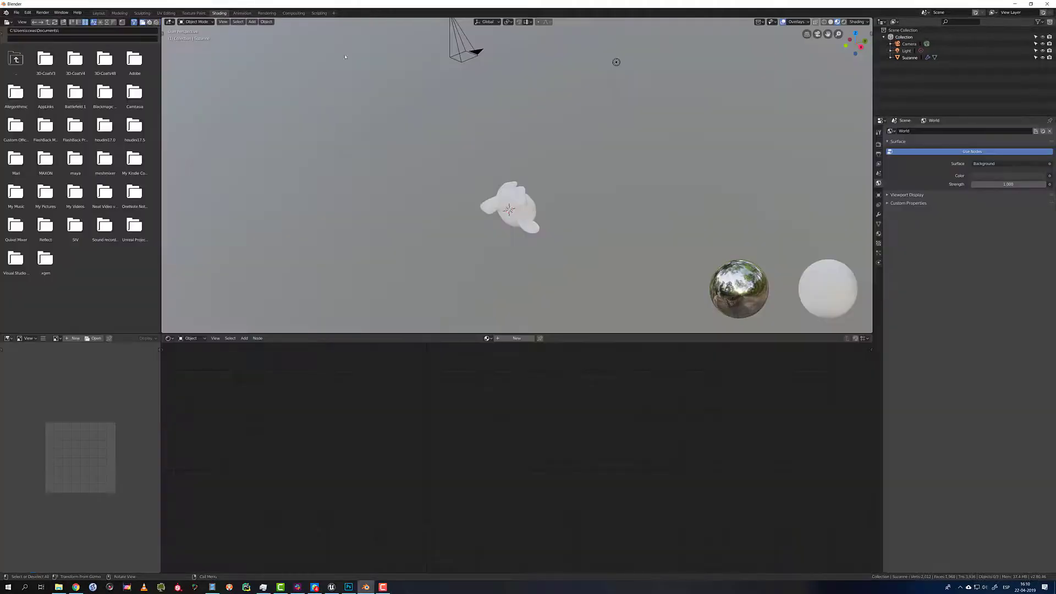
middle_drag(550, 206, 631, 254)
key(KP_0)
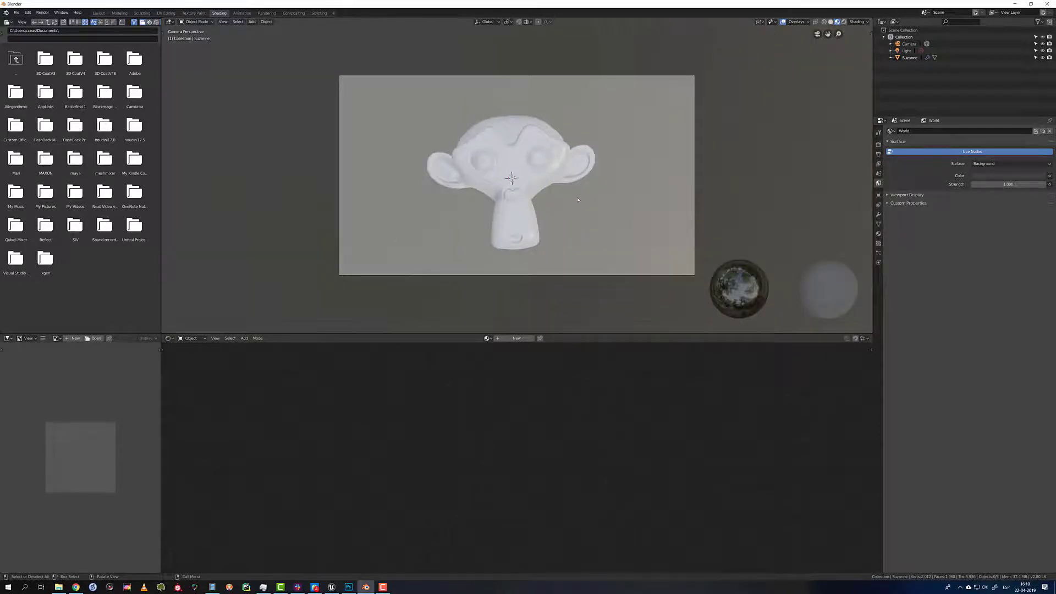
- Enable Scene World and Scene Lights for the viewport's material preview lighting
click(857, 24)
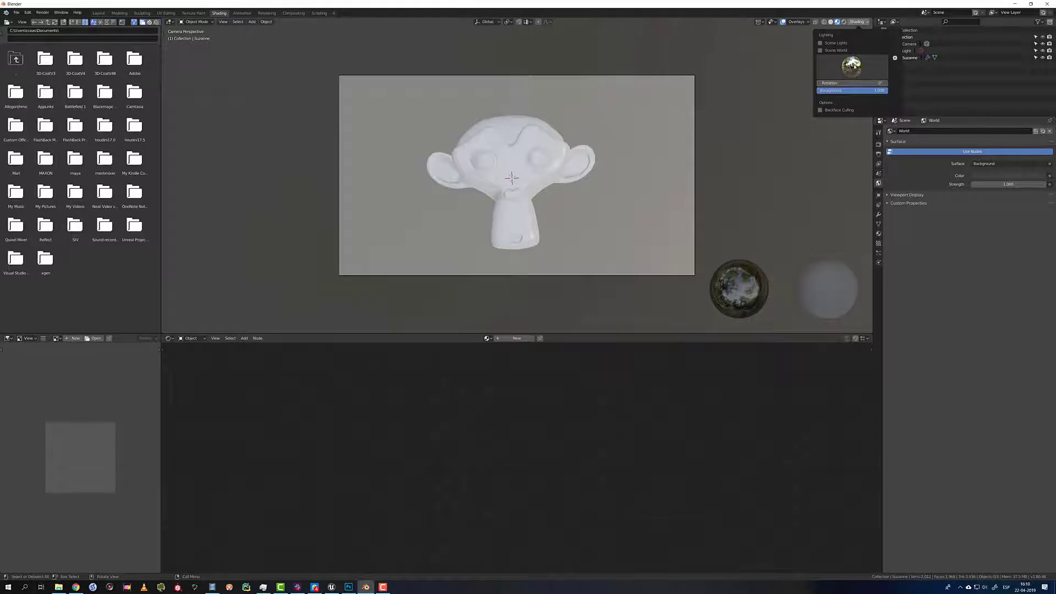
click(820, 50)
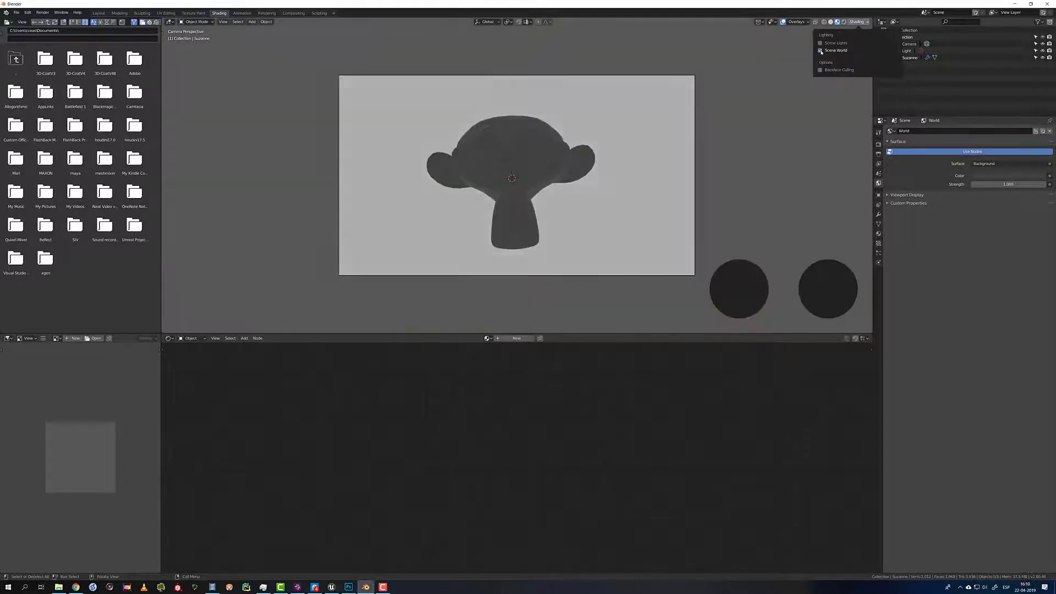
click(820, 44)
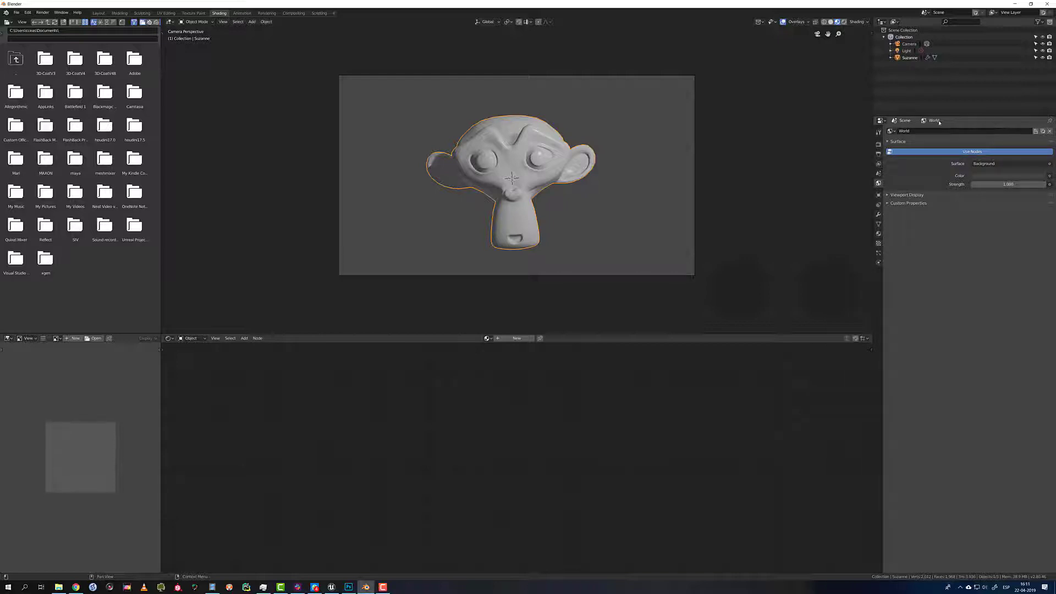
- Create a new material for the monkey and rearrange its Principled BSDF and Material Output nodes side by side in the node editor
click(879, 233)
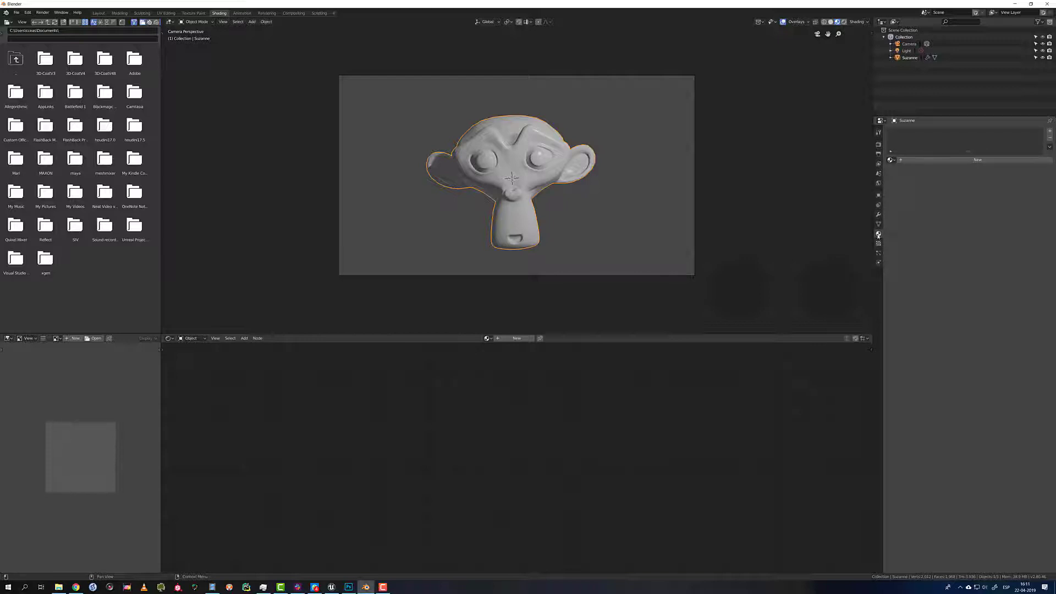
click(913, 161)
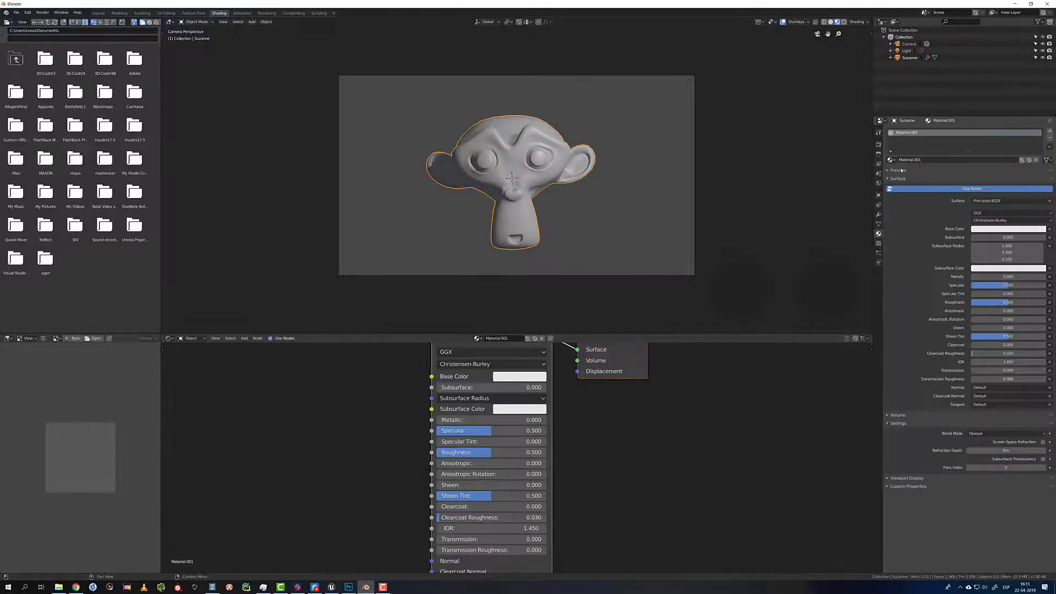
scroll(603, 468, down, 2)
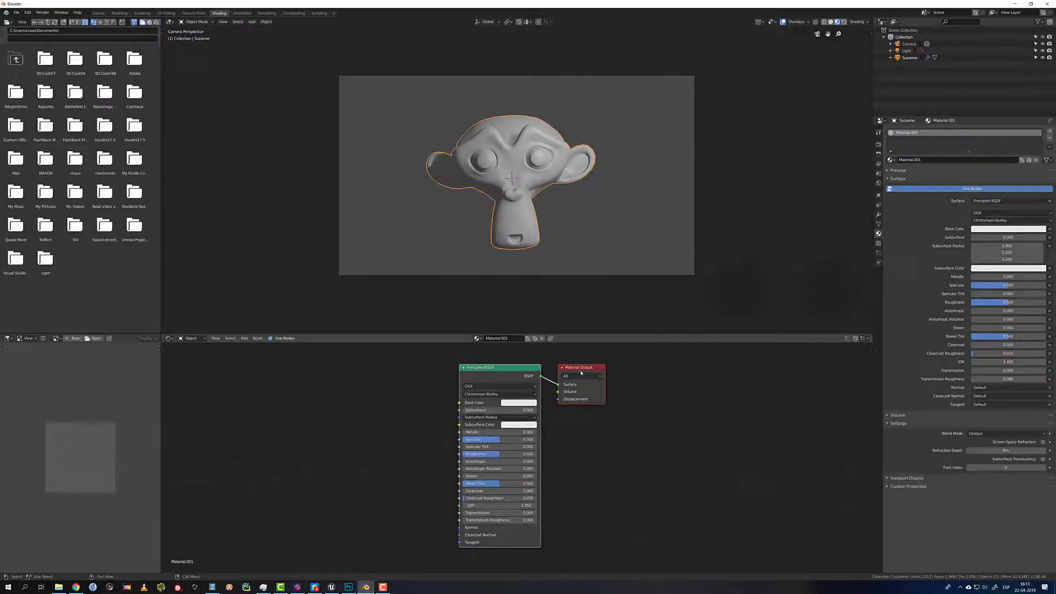
drag(581, 370, 597, 366)
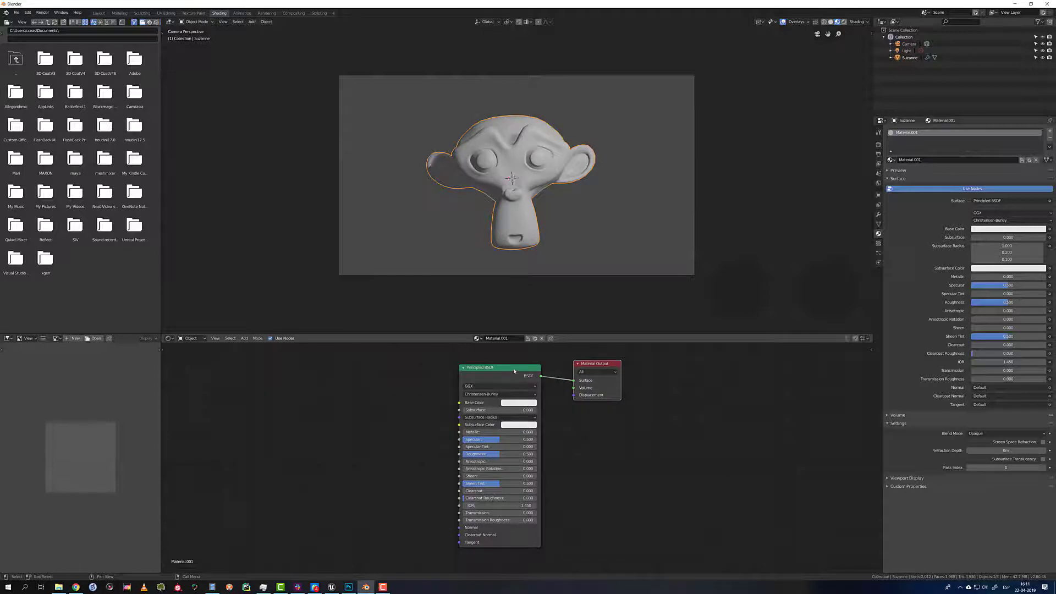
drag(514, 371, 531, 376)
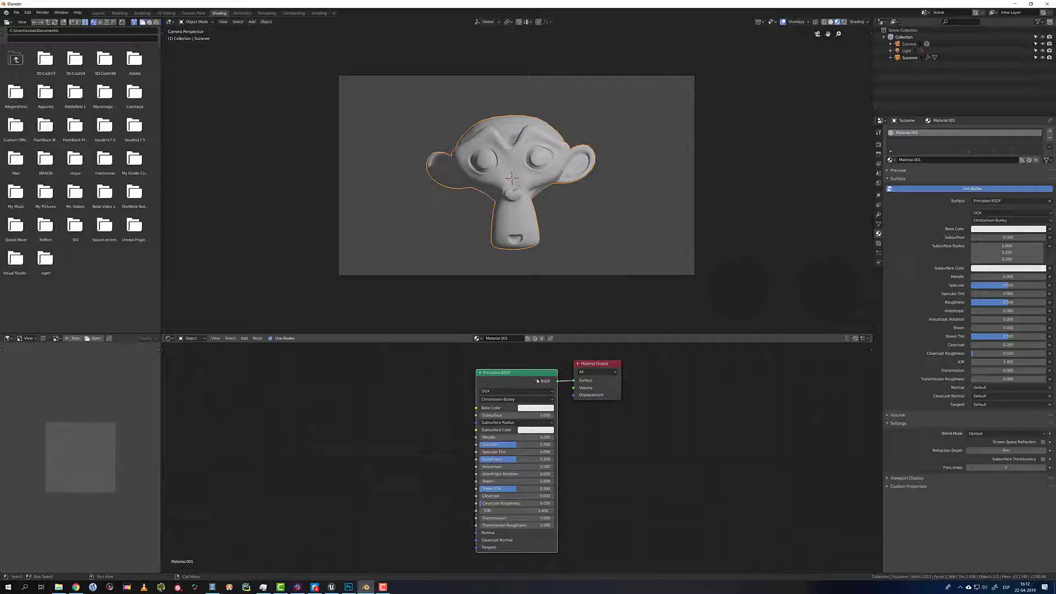
mouse_move(535, 376)
mouse_down()
mouse_move(510, 368)
mouse_move(524, 363)
mouse_up()
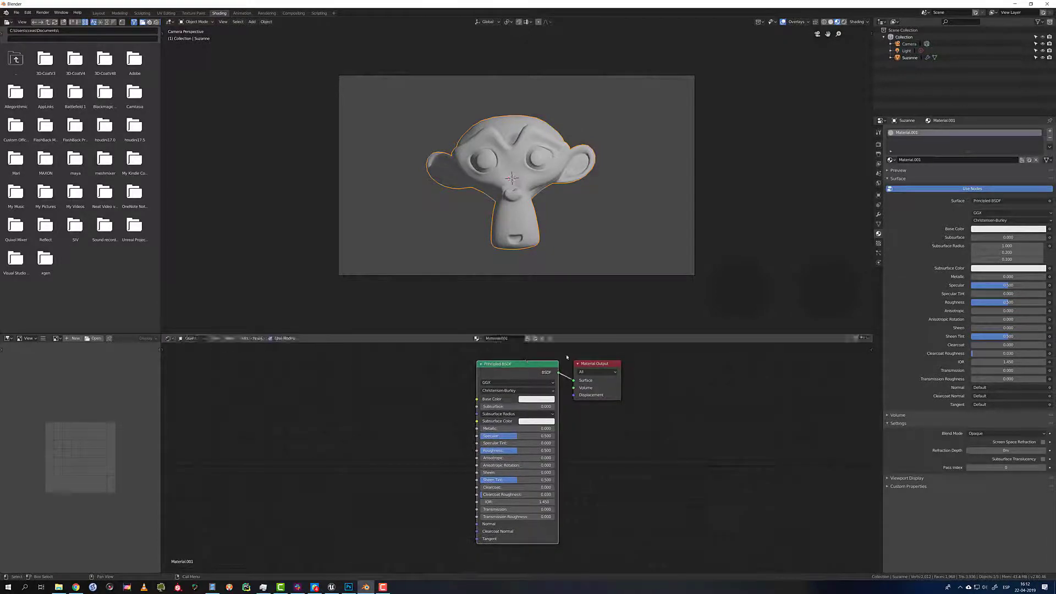
click(1001, 200)
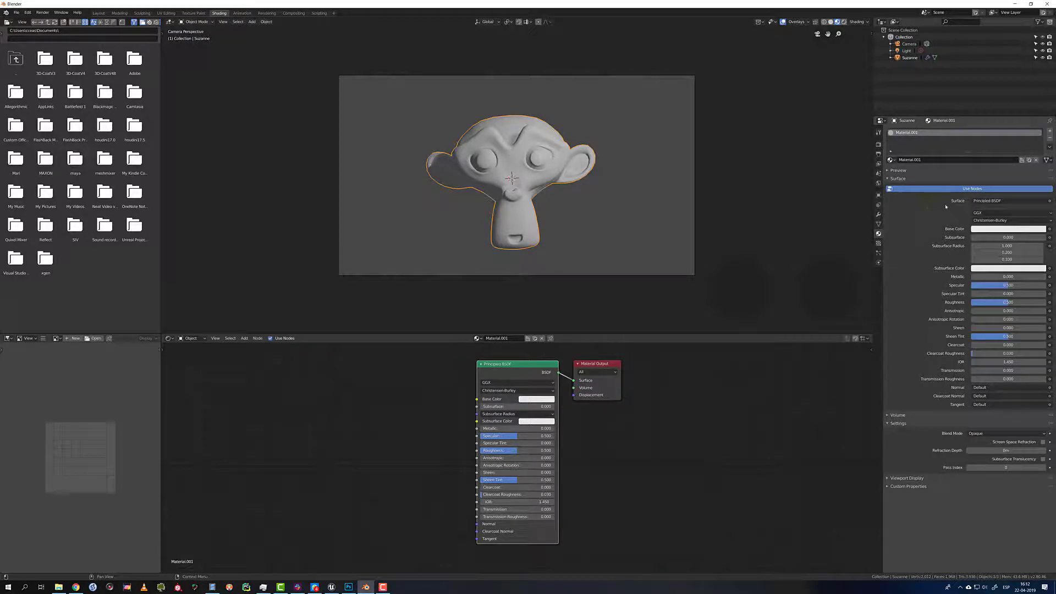
- Change the monkey material's surface shader to Emission and set its strength to 5
click(986, 201)
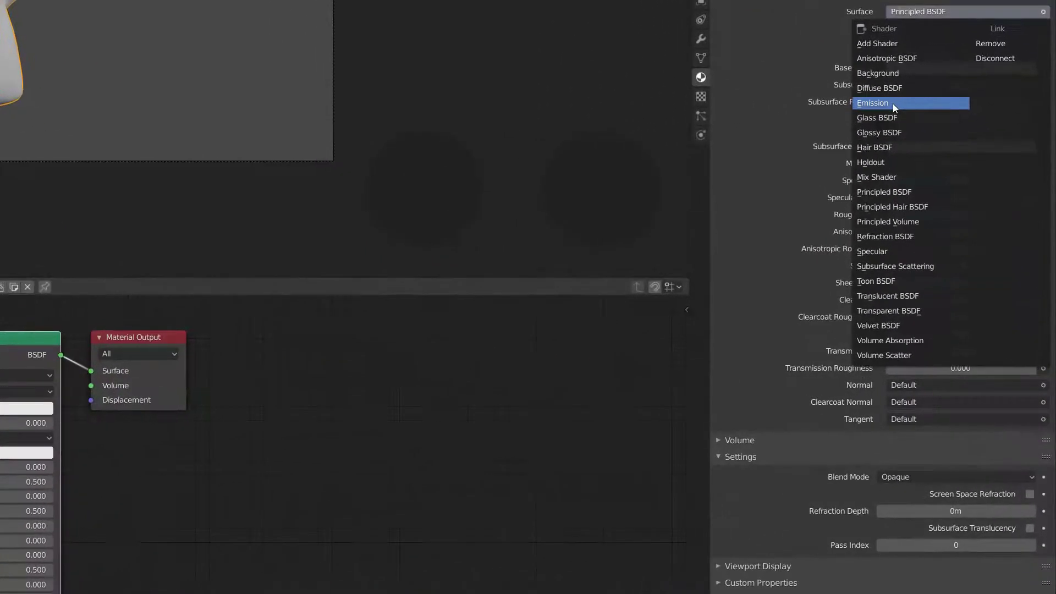
click(975, 247)
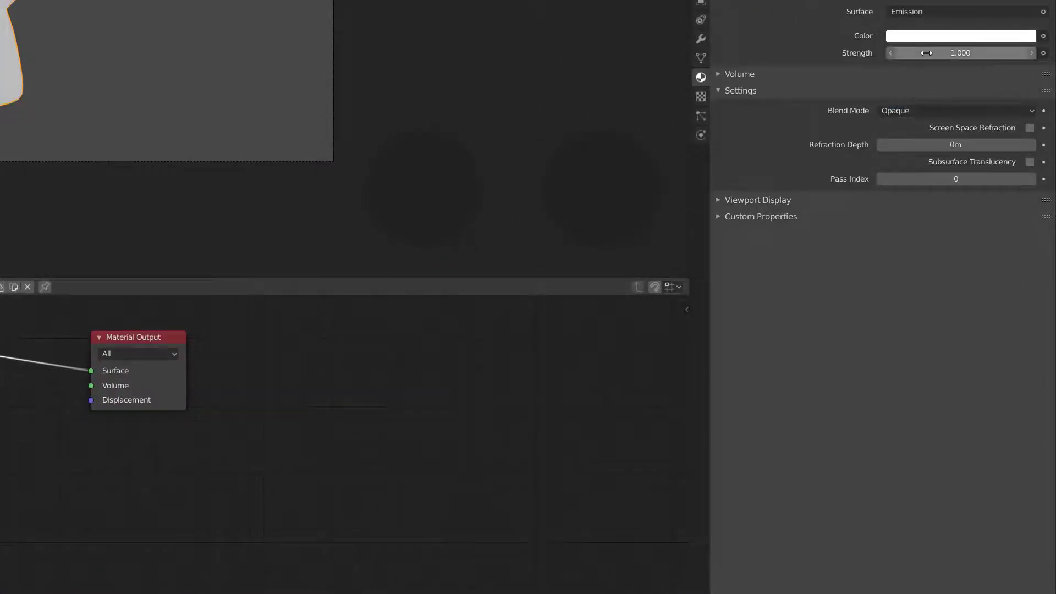
drag(920, 53, 972, 53)
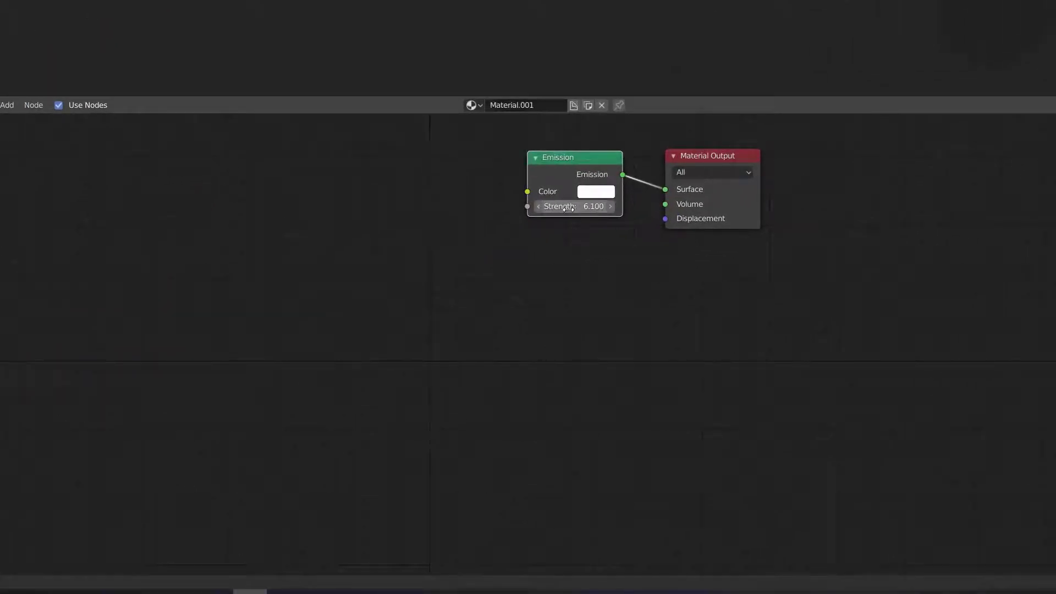
click(568, 208)
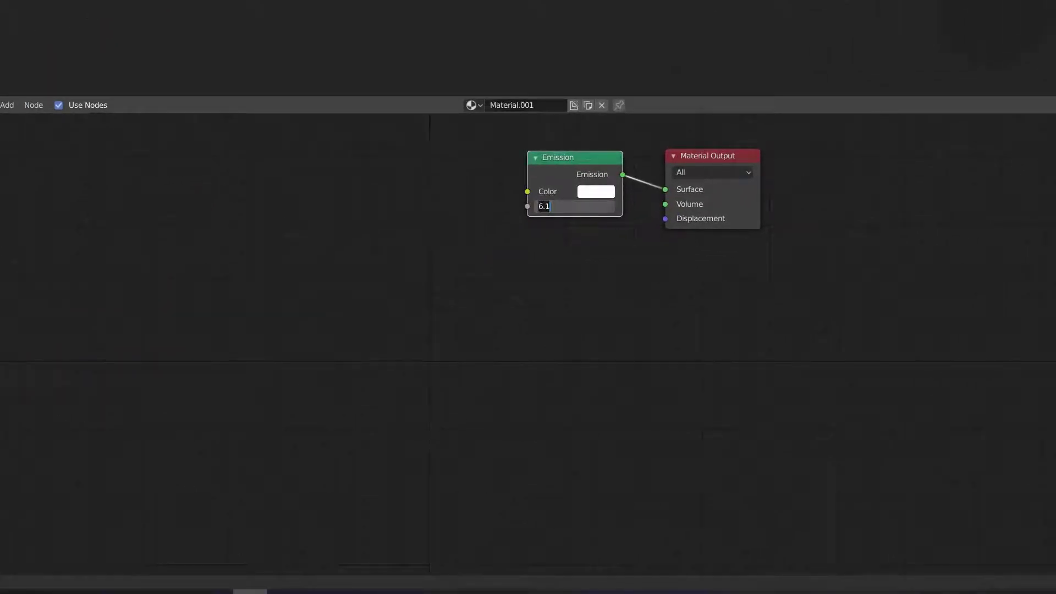
text(5)
key(Return)
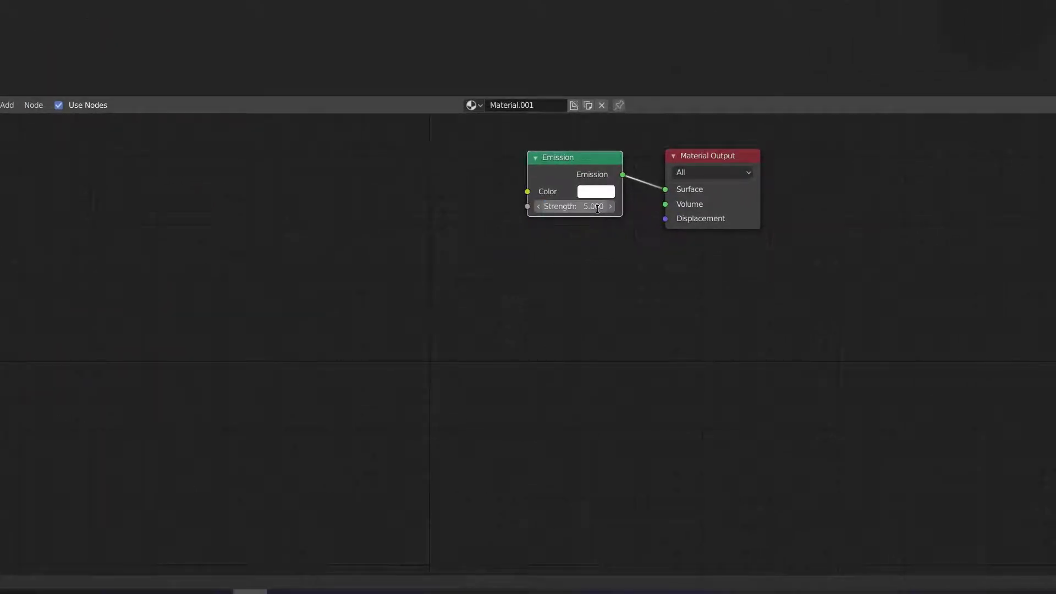
- Move the Emission node away from the Material Output and add a Camera Data input node before it
drag(599, 160, 571, 168)
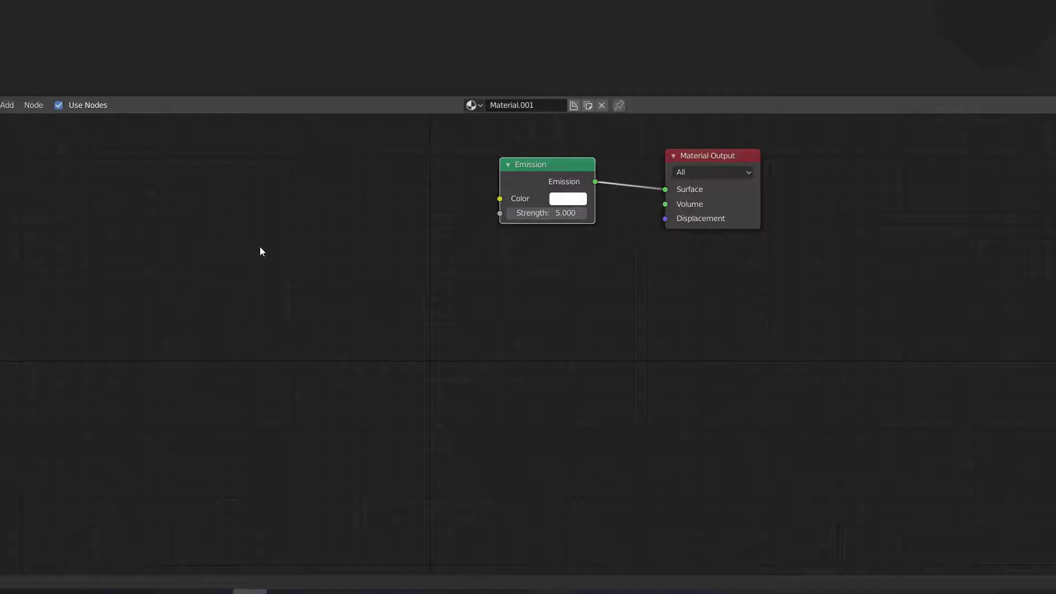
drag(530, 168, 506, 174)
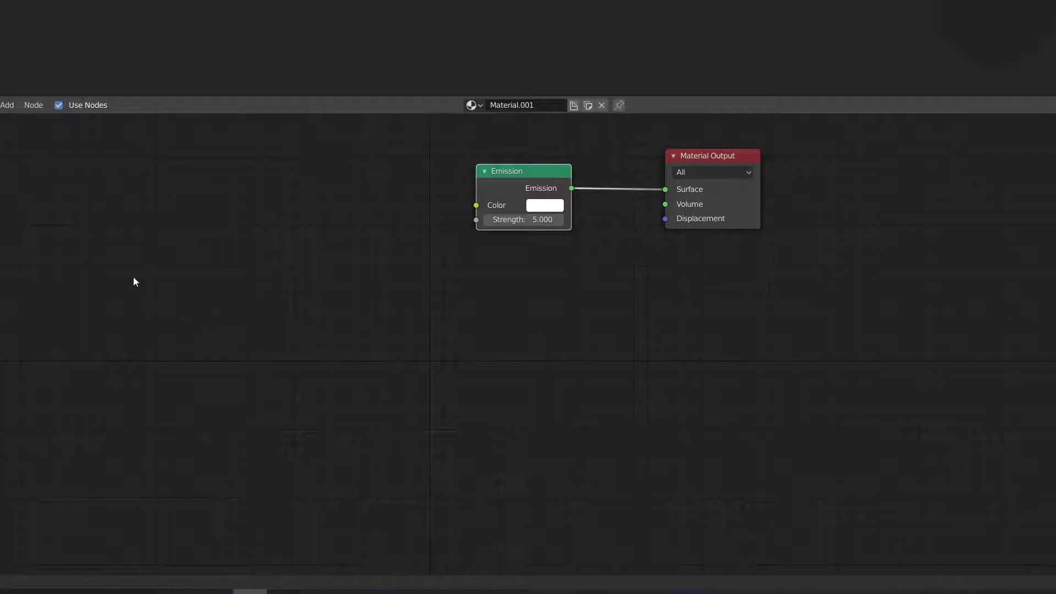
key(shift+a)
mouse_move(132, 306)
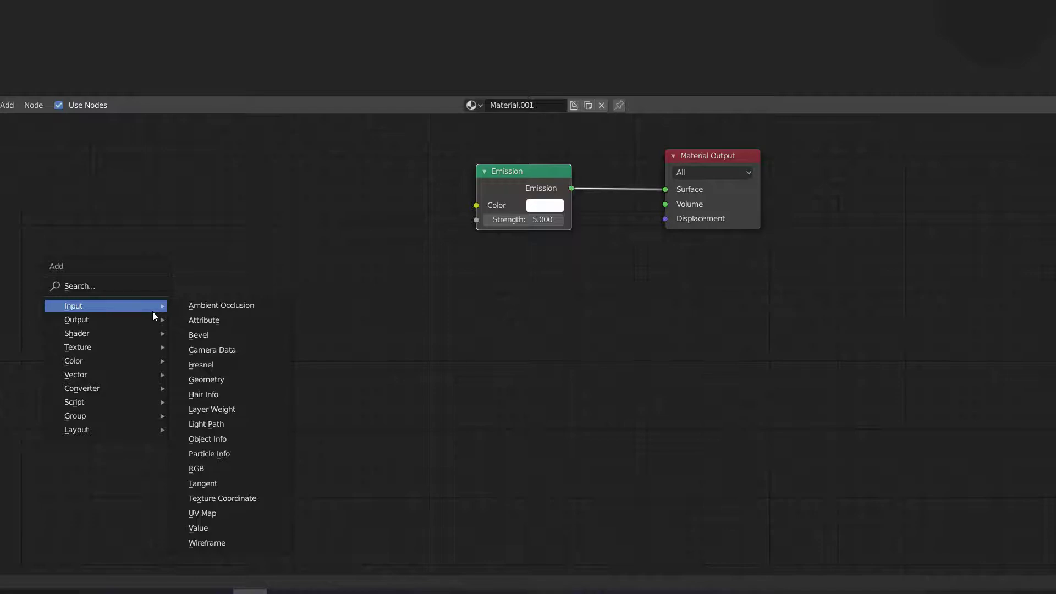
click(242, 351)
click(135, 233)
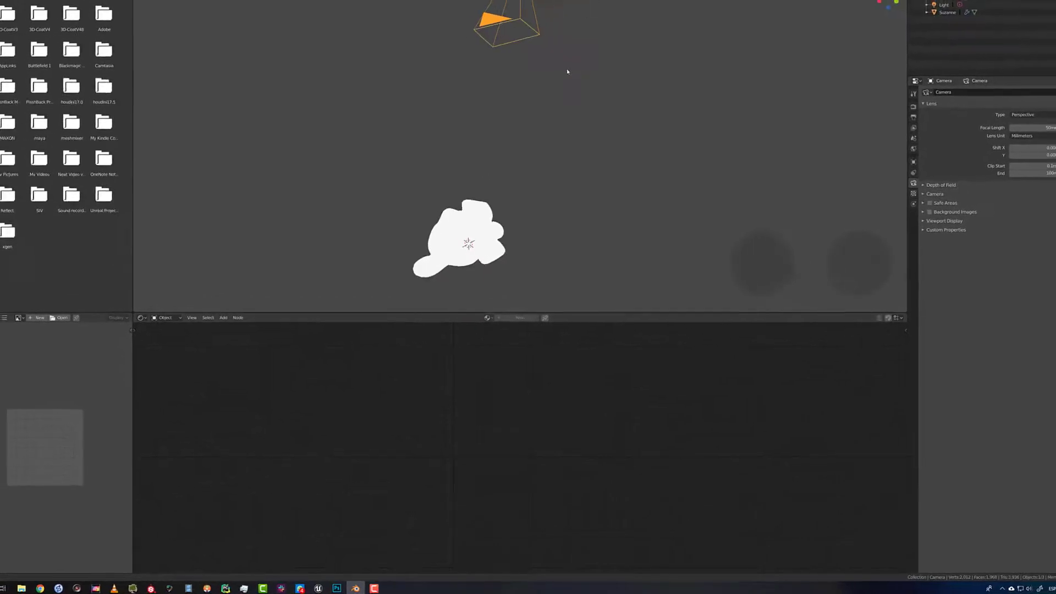
- Reselect the monkey in the camera view and connect the Camera Data node's View Z Depth output to the Emission node's Color
middle_drag(568, 72, 578, 106)
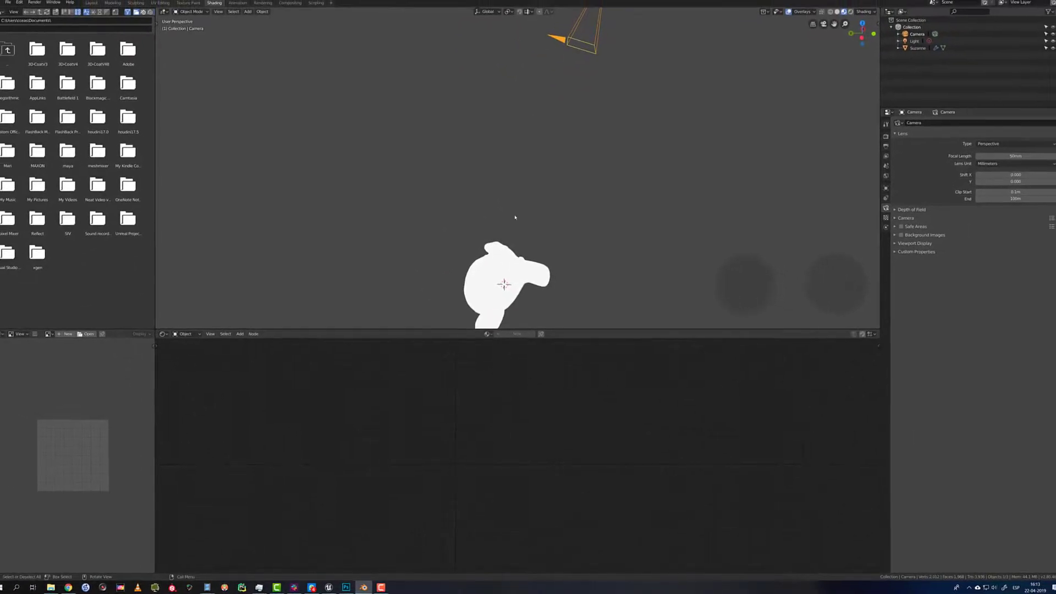
key(KP_0)
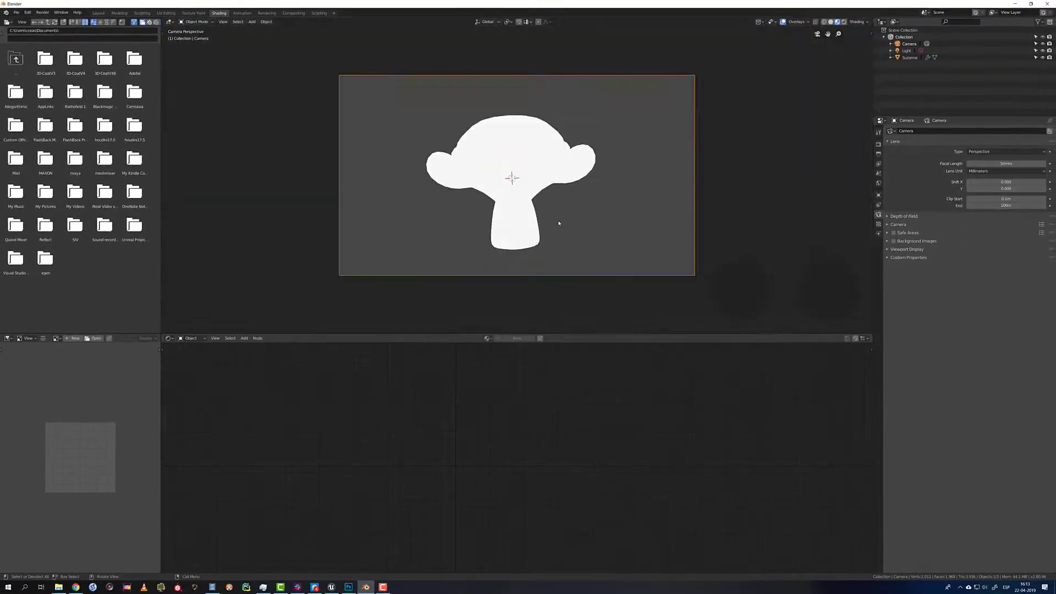
click(546, 165)
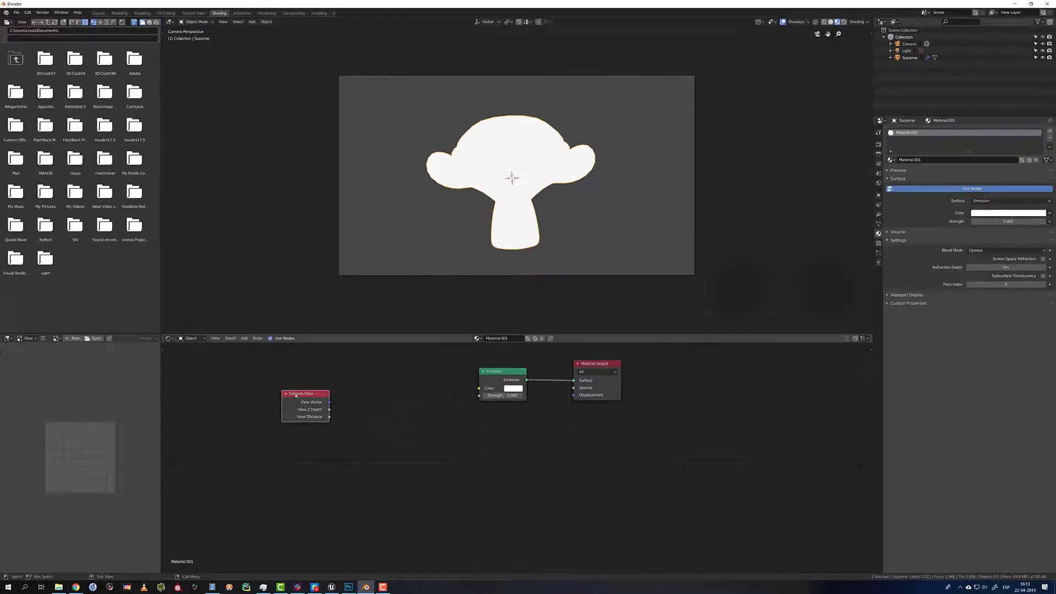
drag(302, 398, 311, 378)
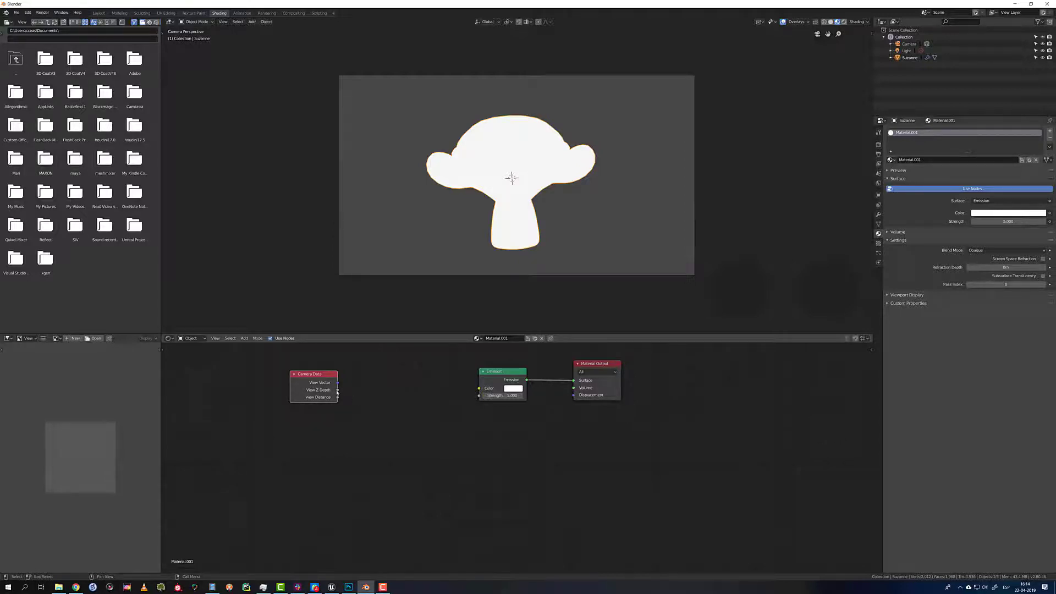
drag(337, 390, 486, 389)
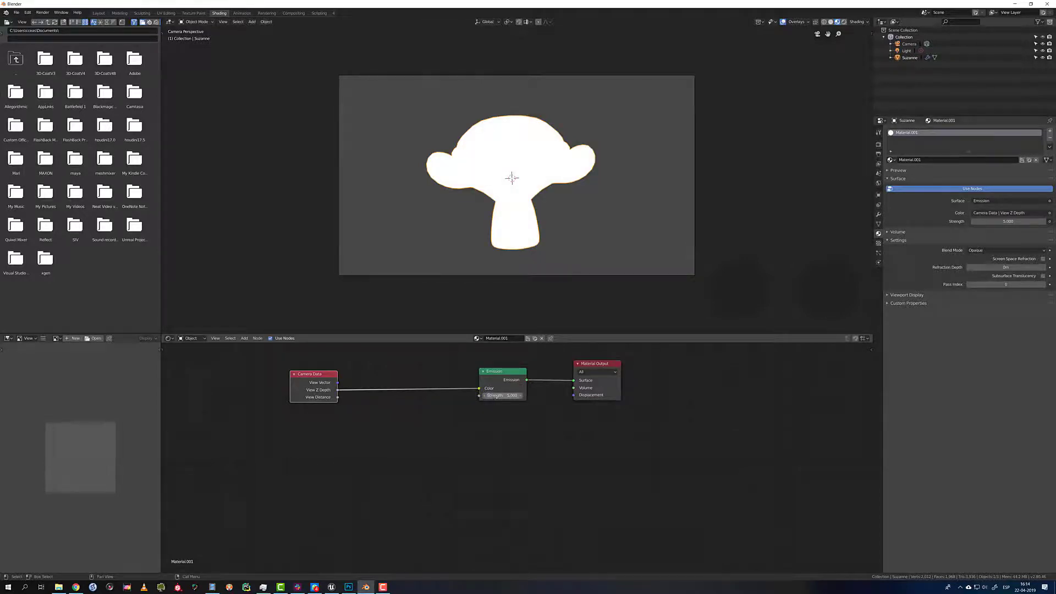
- Set the Emission strength to 0.8 and reposition the Camera Data node, leaving a wide gap before the Emission node
drag(502, 396, 544, 396)
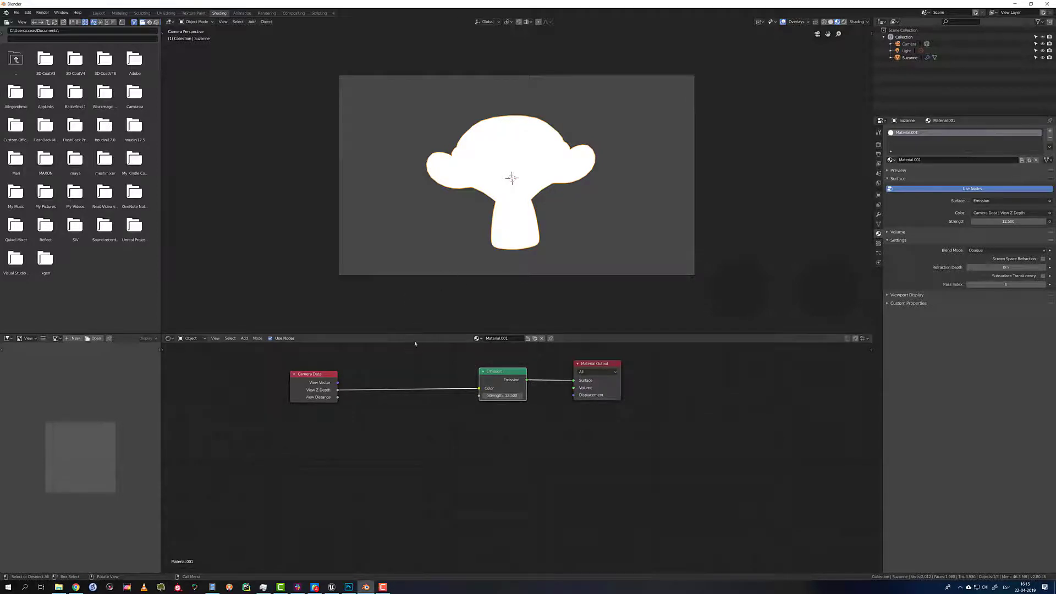
drag(311, 377, 362, 384)
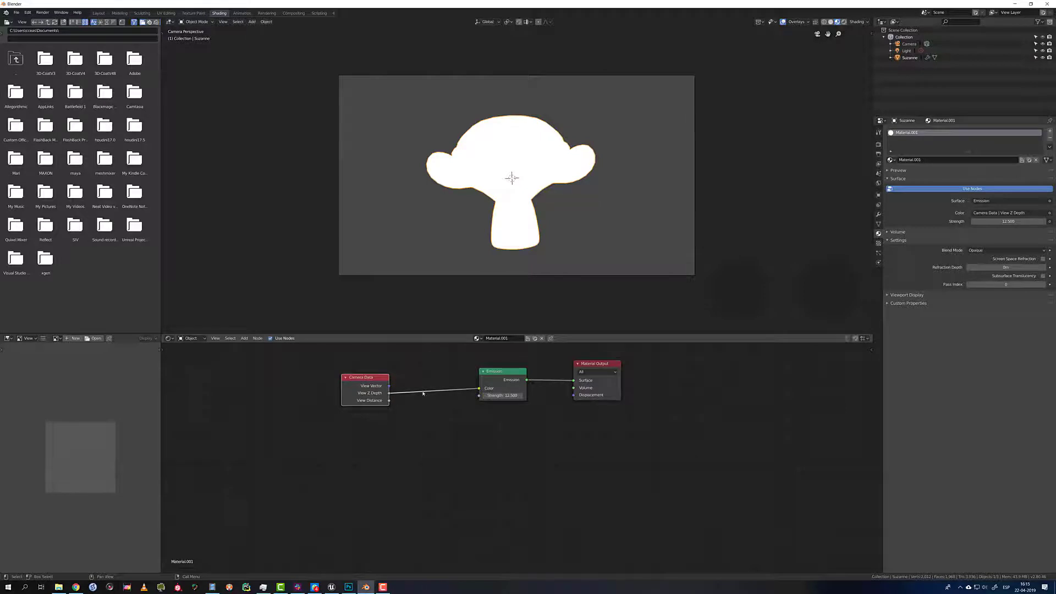
drag(500, 380, 499, 379)
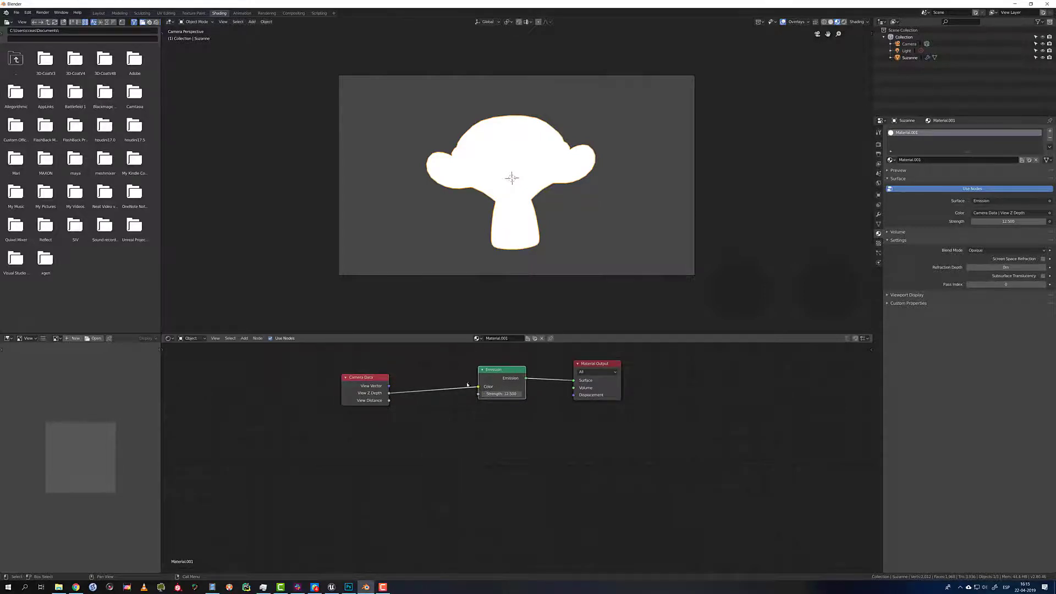
scroll(536, 223, up, 3)
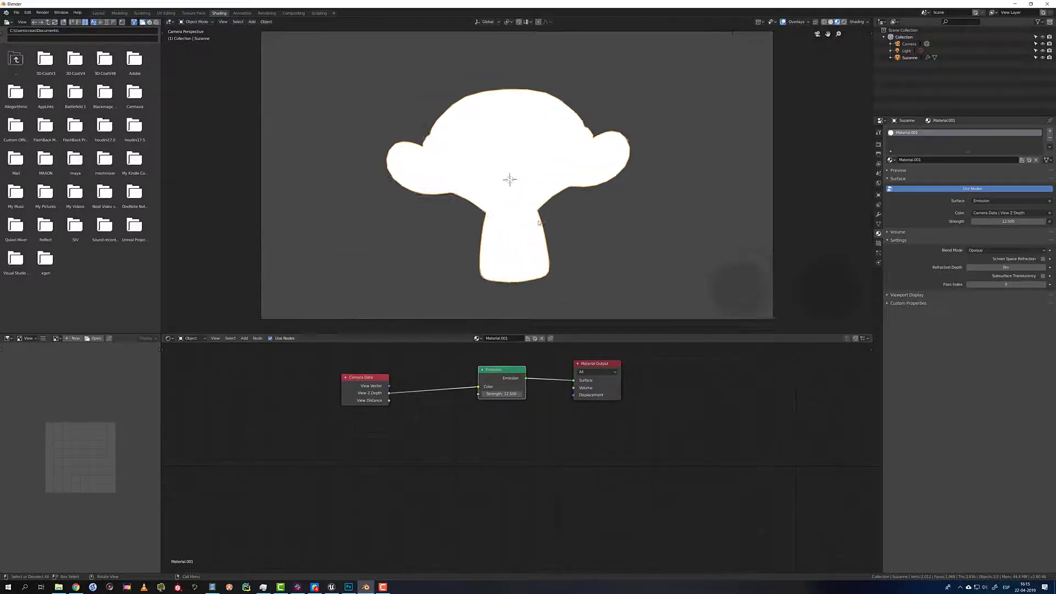
scroll(536, 223, down, 2)
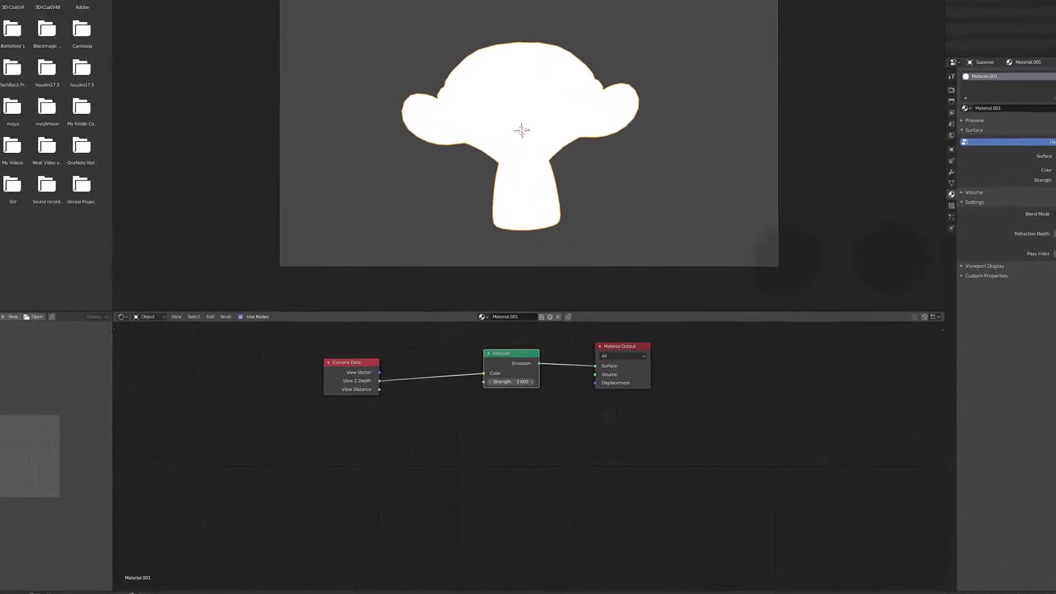
mouse_move(507, 386)
mouse_down()
mouse_move(484, 387)
mouse_move(509, 375)
mouse_move(494, 375)
mouse_up()
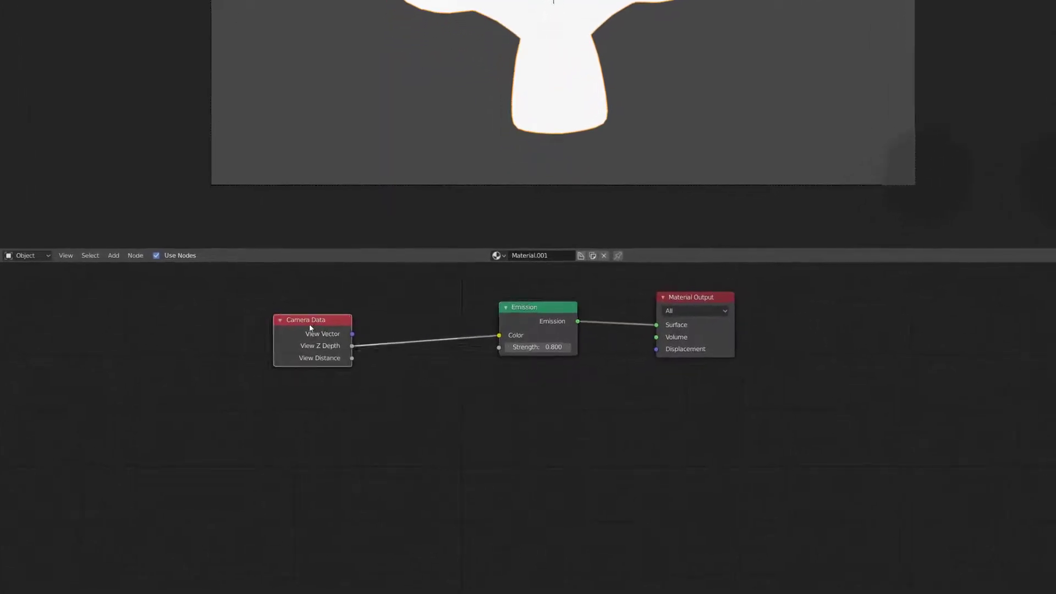
drag(292, 331, 255, 326)
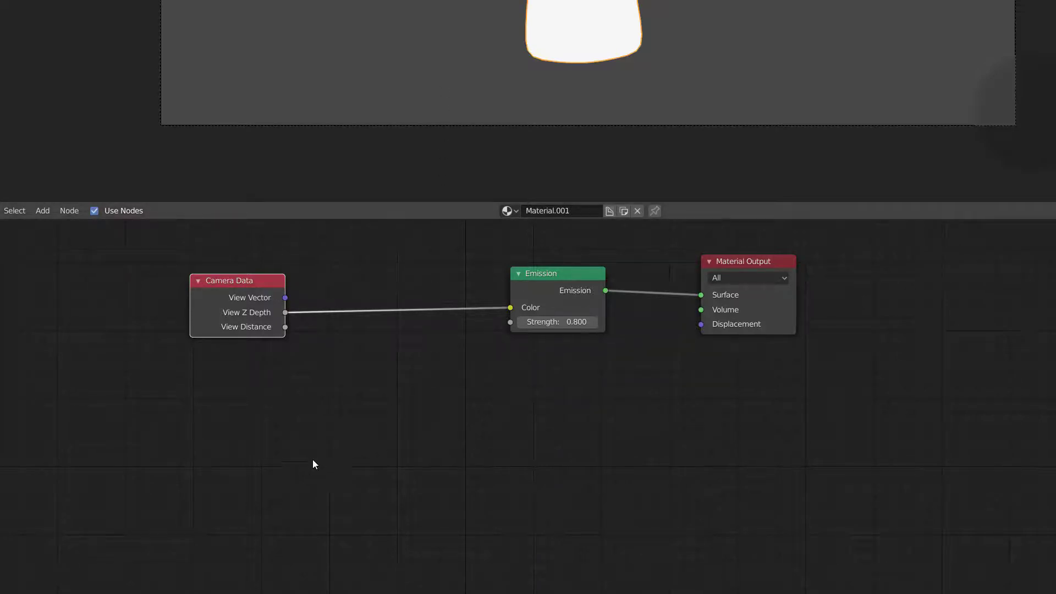
- Add a Math node on the link between the Camera Data and Emission nodes
key(shift+a)
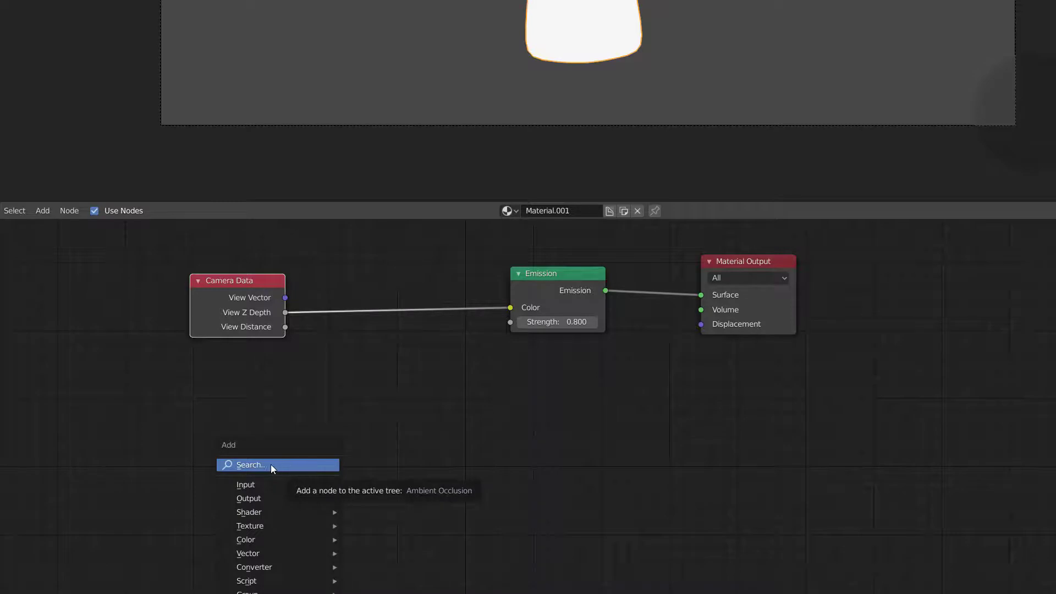
click(254, 466)
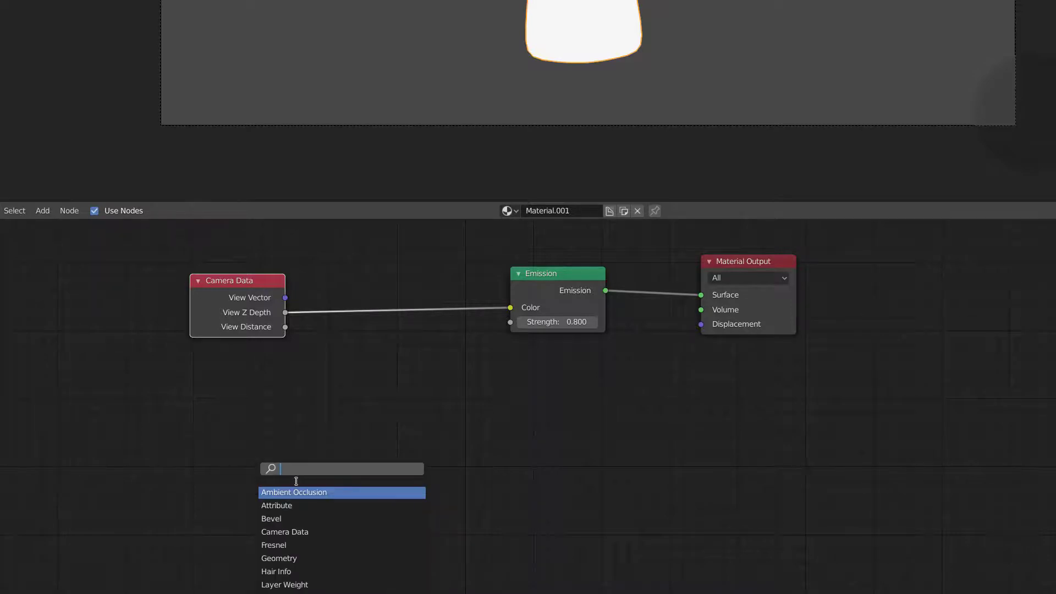
text(ma)
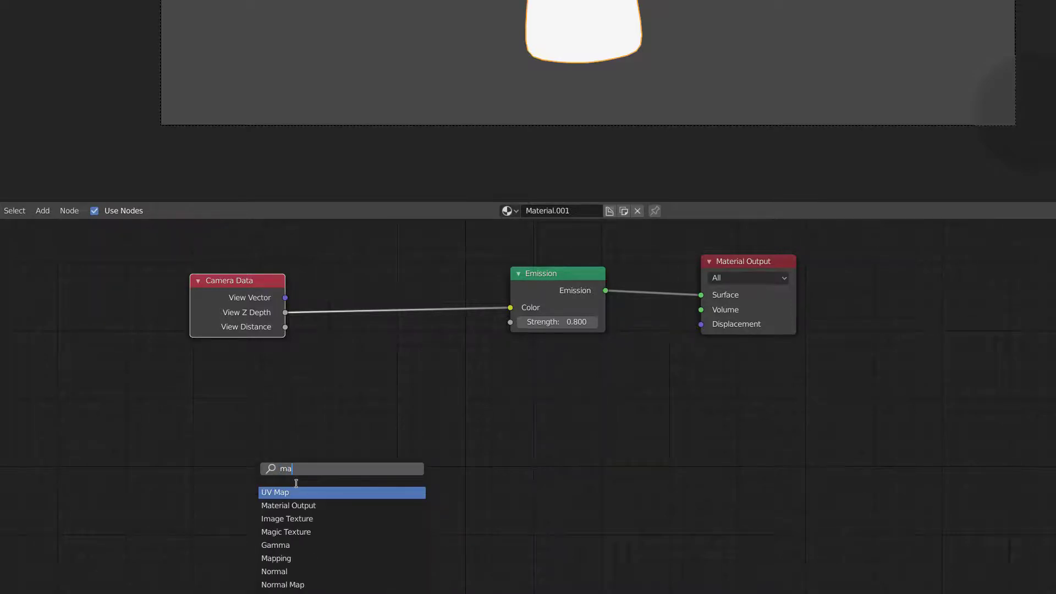
text(th)
key(Return)
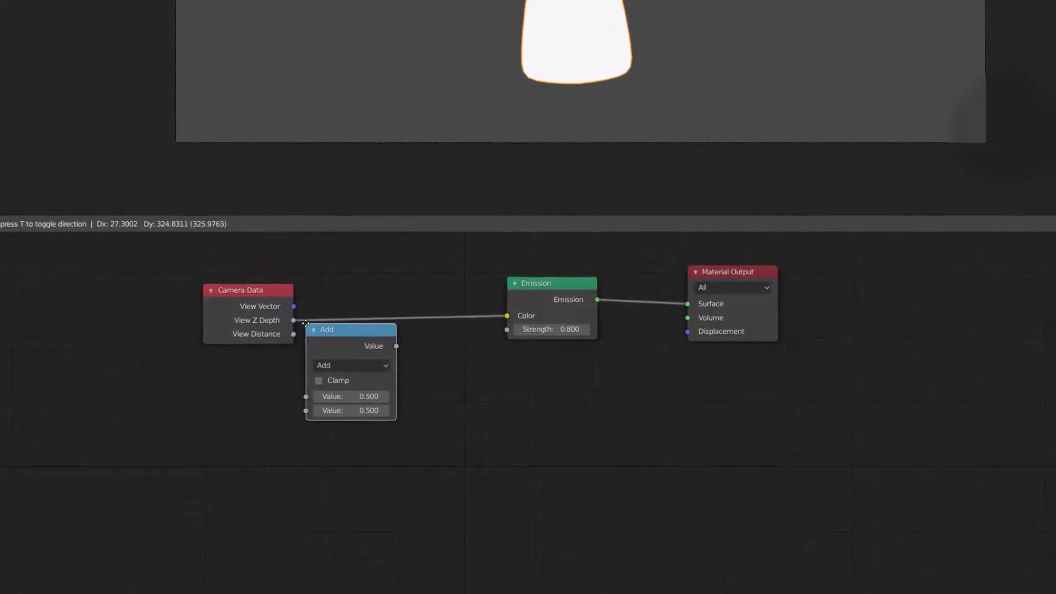
click(369, 311)
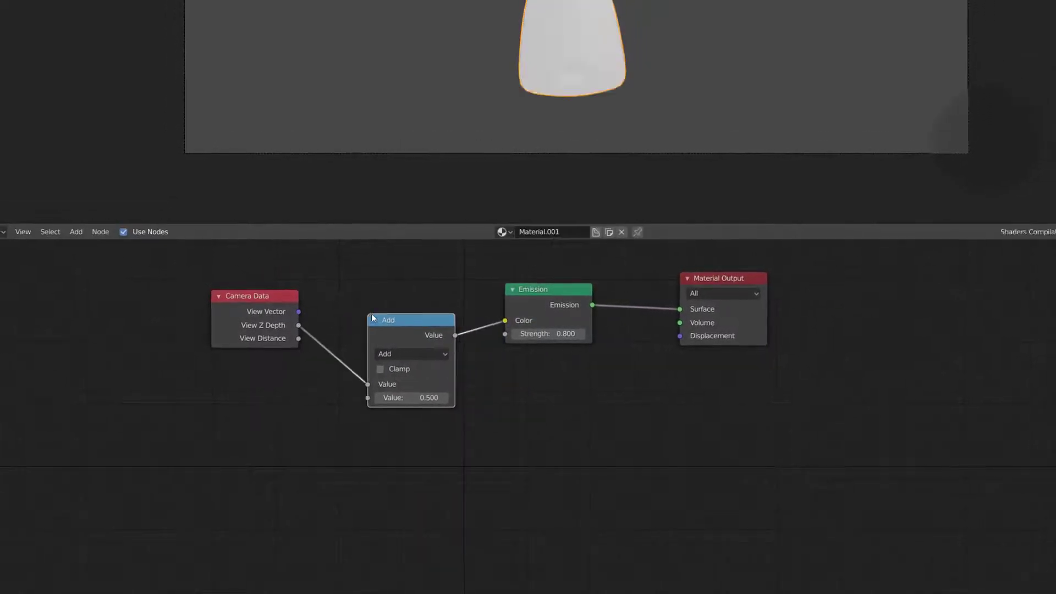
- Switch the Math node's operation to Subtract with a value of 6.2 and check the depth shading on the monkey
drag(400, 318, 392, 292)
click(403, 328)
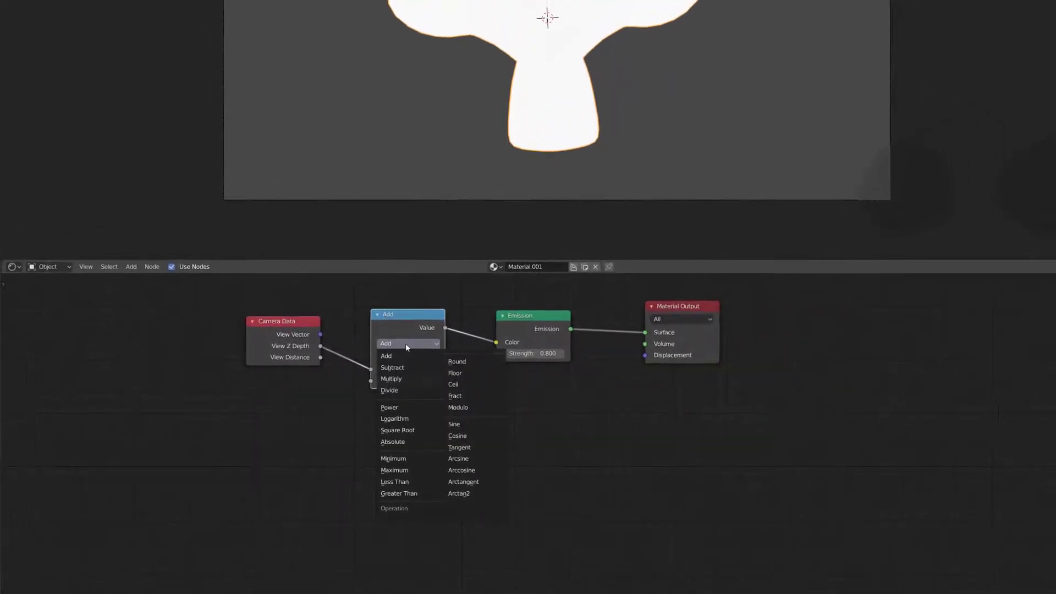
click(393, 368)
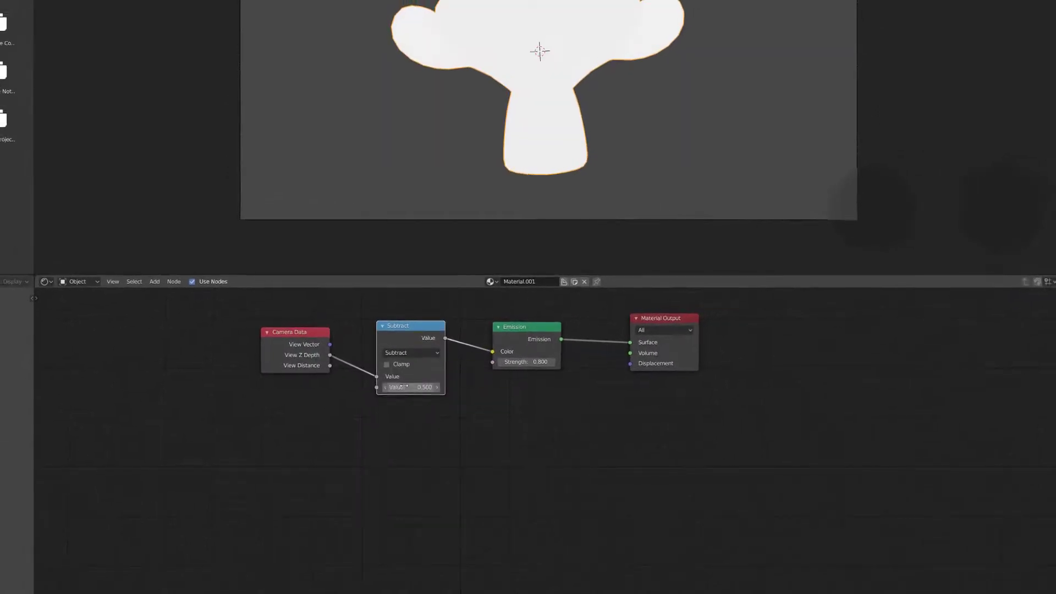
mouse_move(403, 387)
mouse_down()
mouse_move(509, 393)
mouse_move(407, 398)
mouse_up()
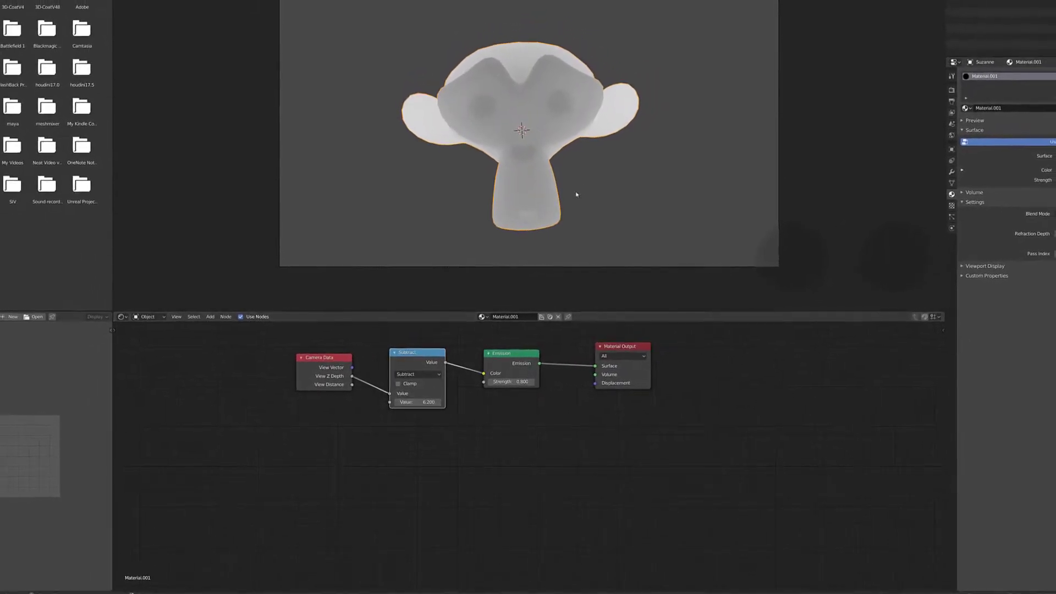
mouse_move(576, 194)
middle_down()
mouse_move(592, 214)
mouse_move(582, 203)
middle_up()
scroll(582, 203, down, 2)
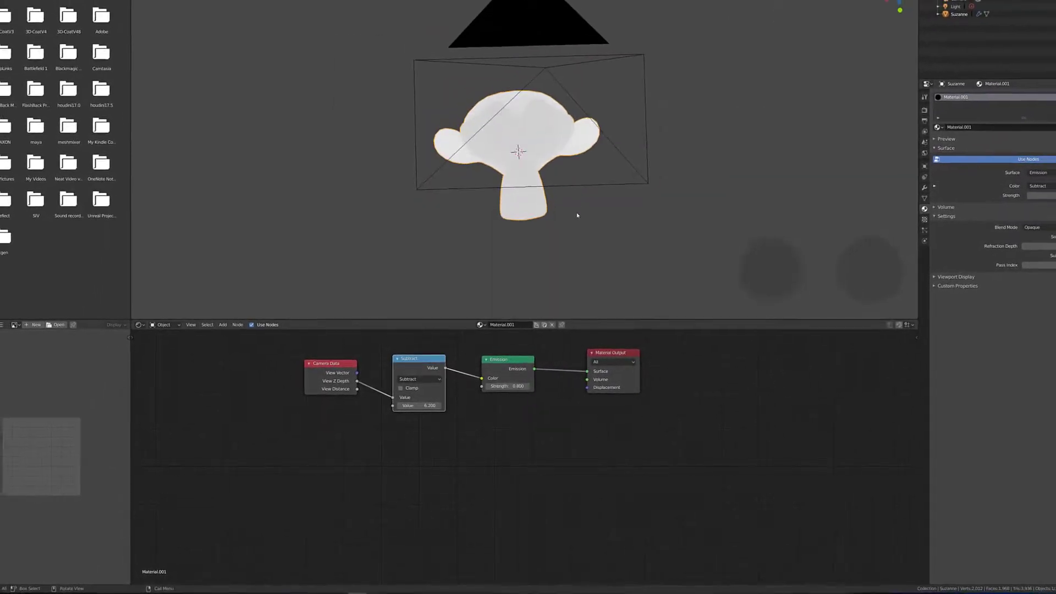
key(KP_0)
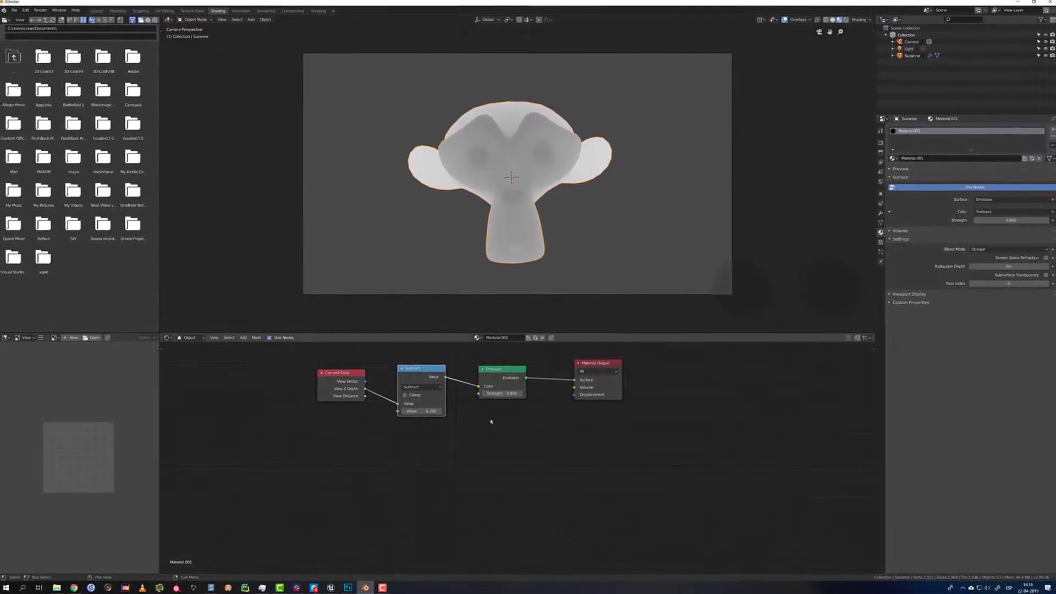
- Make room after the Subtract node and insert an Invert node on its link to the Emission node
drag(502, 368, 666, 366)
drag(545, 374, 604, 370)
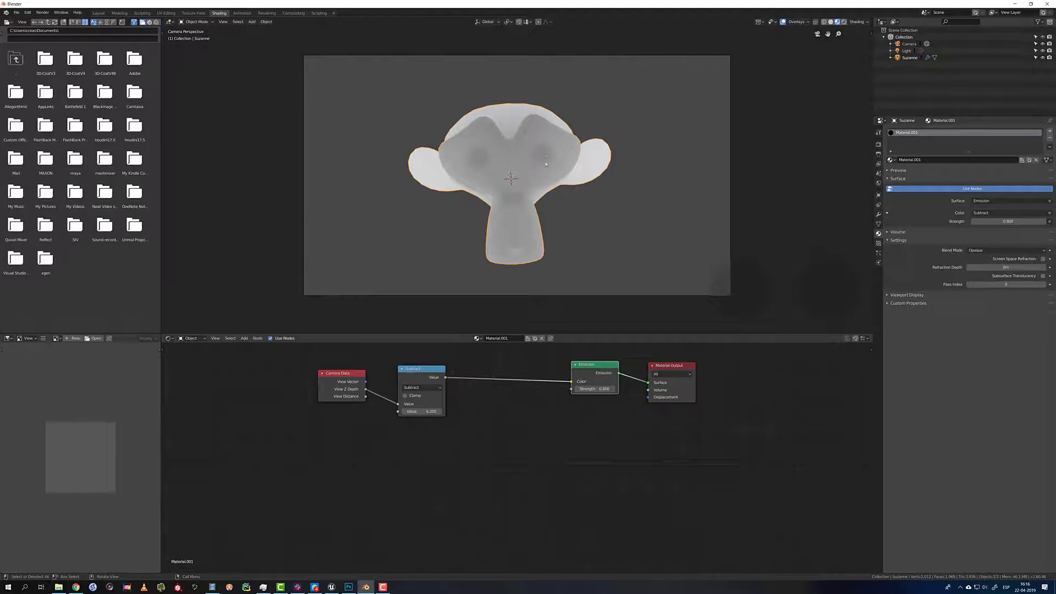
key(shift+a)
click(486, 419)
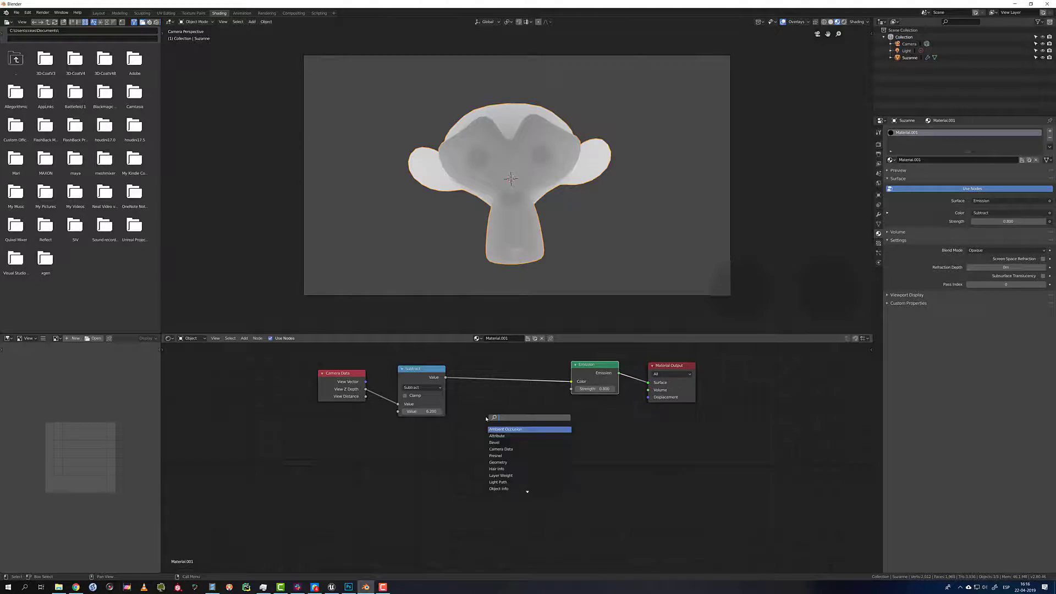
text(inver)
click(502, 429)
click(484, 379)
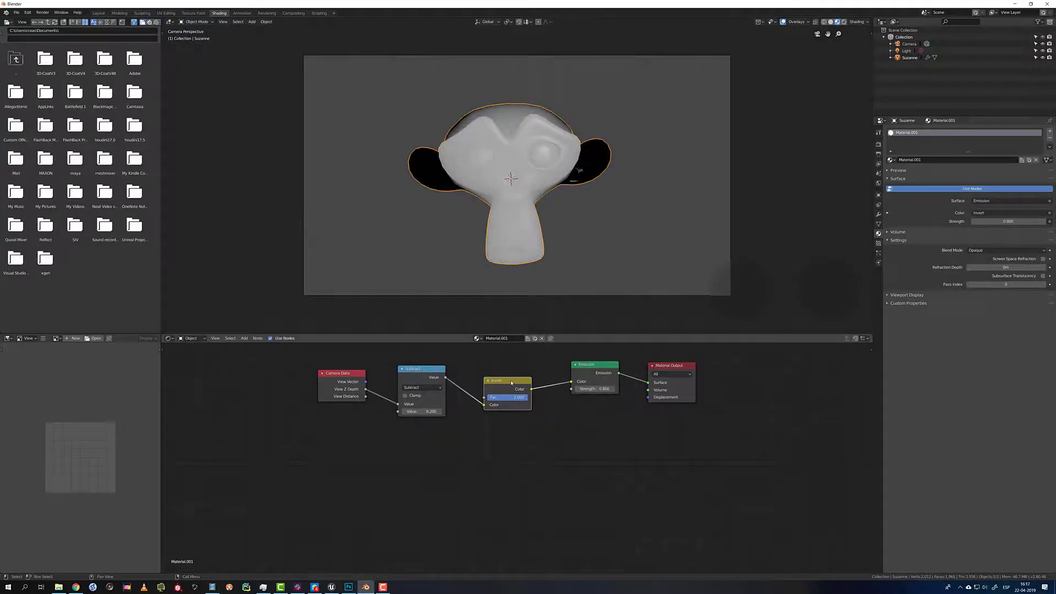
- Line up the Invert node with its neighbours and raise the Subtract node's value to about 7
drag(511, 381, 561, 389)
mouse_move(421, 411)
mouse_down()
mouse_move(410, 411)
mouse_move(426, 411)
mouse_up()
click(621, 216)
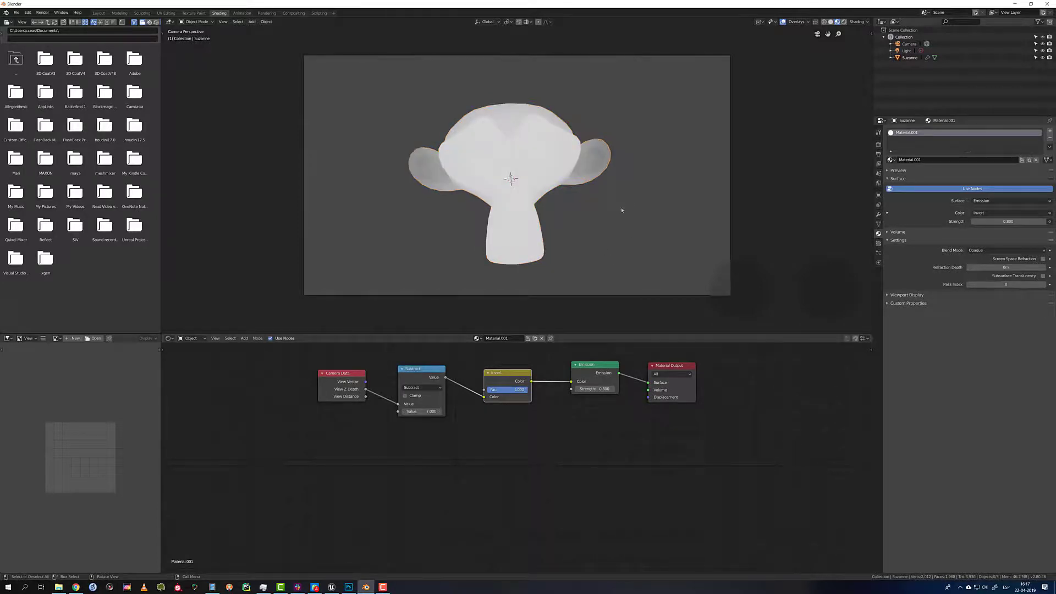
- Lower the Subtract node's value to 6.9
drag(416, 411, 419, 411)
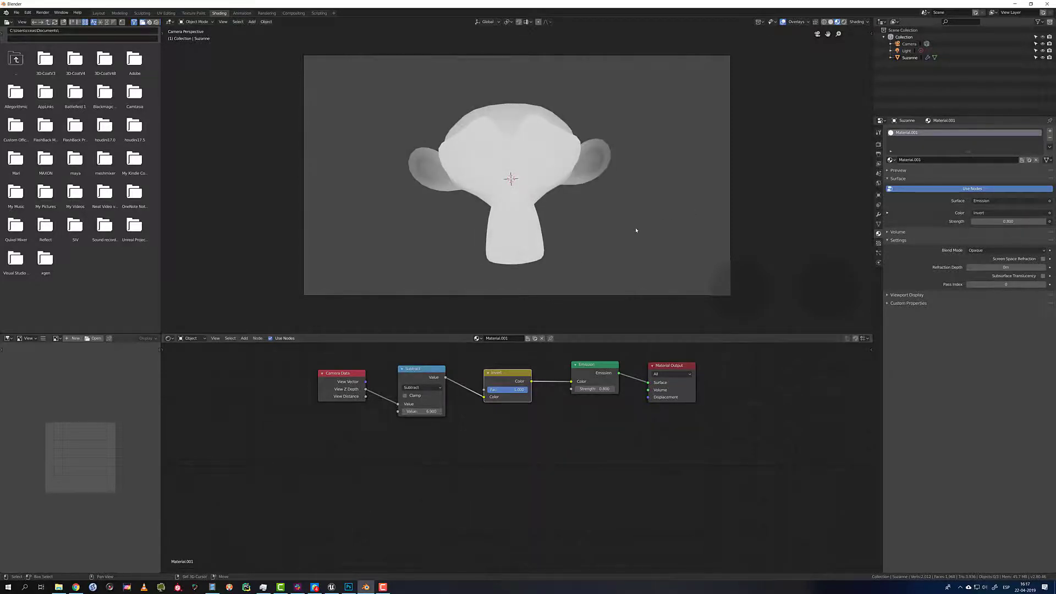
- Add a plane at the monkey head and scale it up about 2.87 times
key(shift+a)
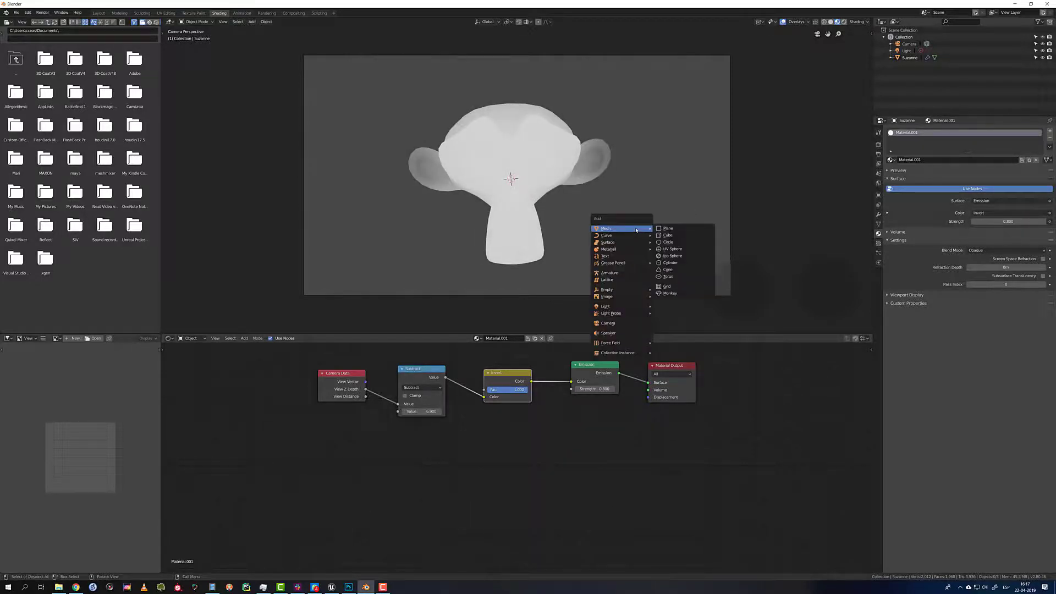
click(676, 229)
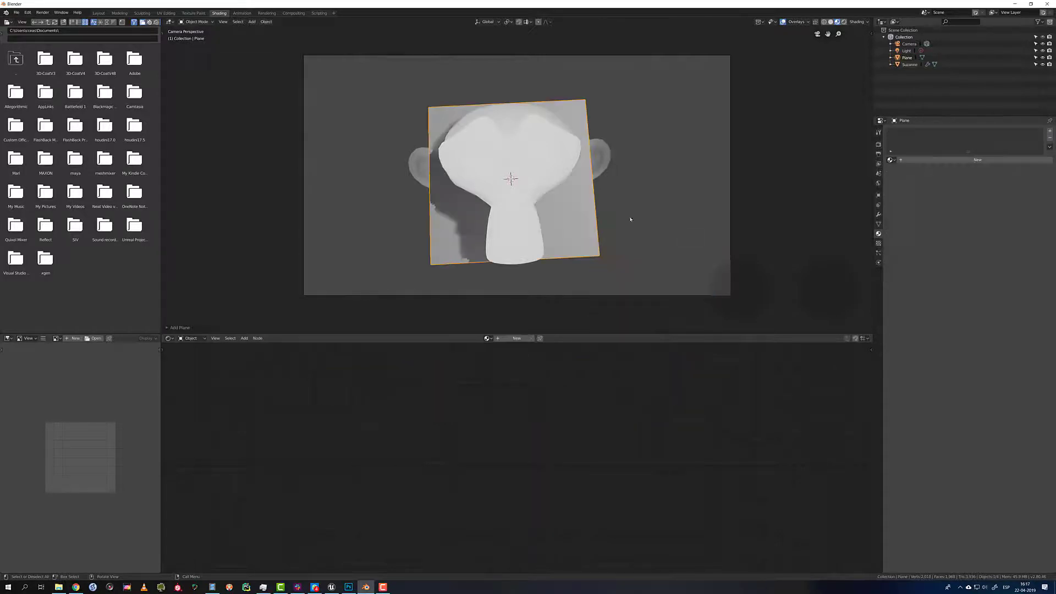
key(s)
click(557, 203)
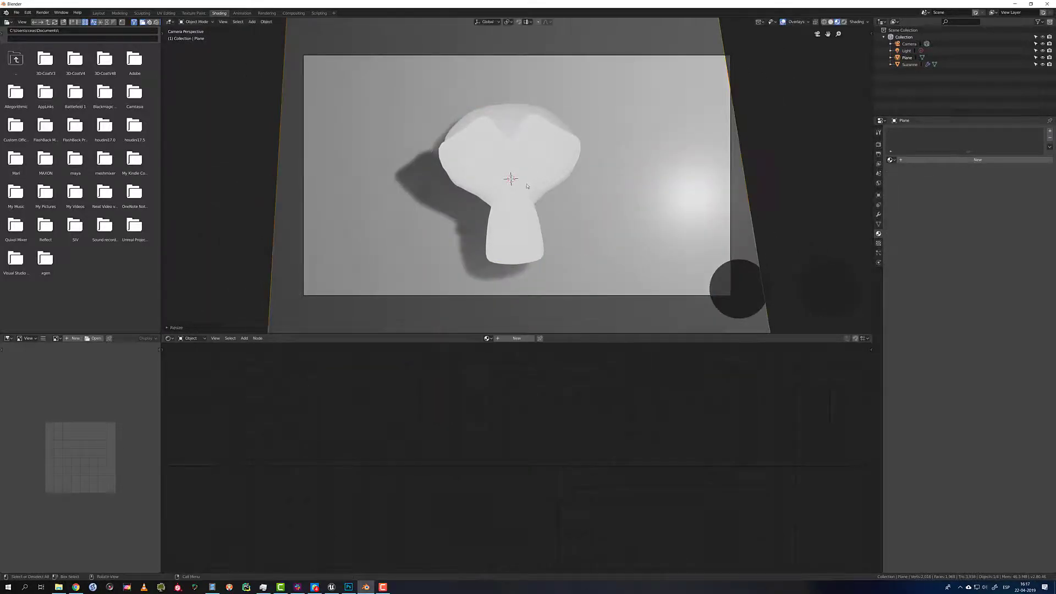
- Move the plane down about 0.7 m along the Z axis so it sits behind the monkey's ears
key(g)
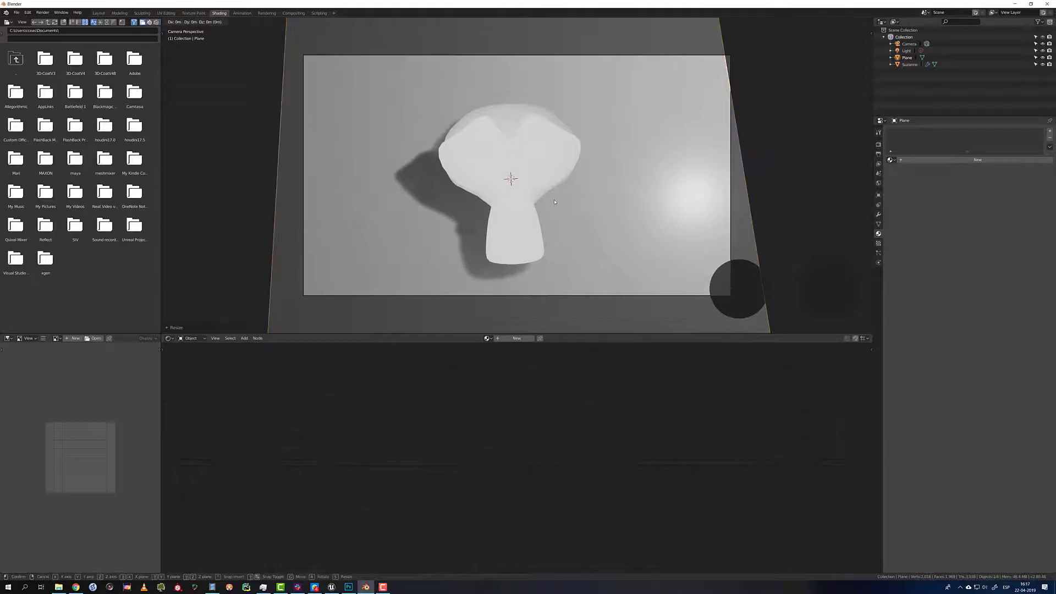
key(z)
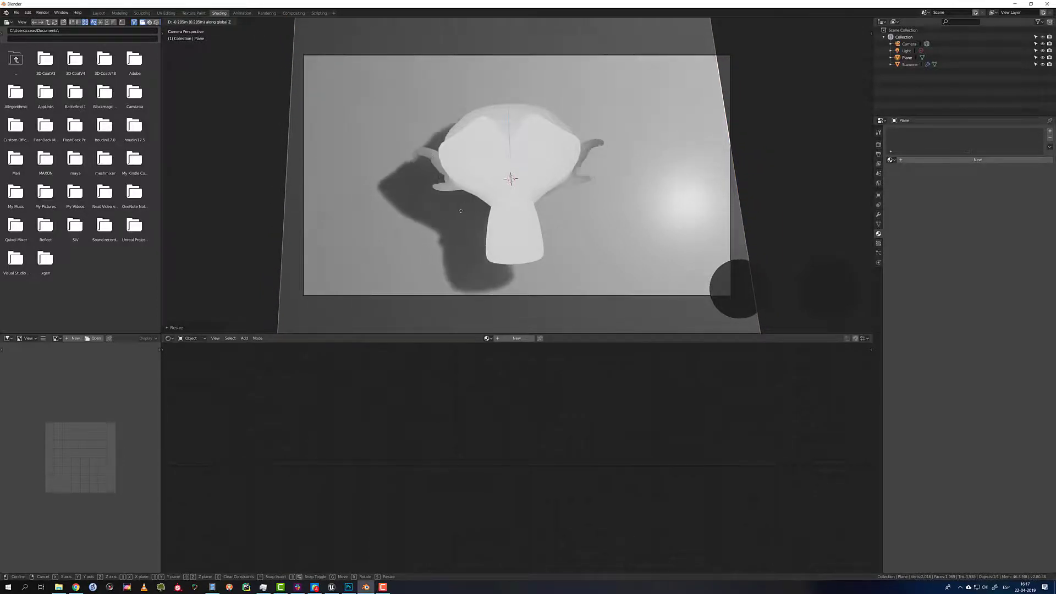
click(491, 214)
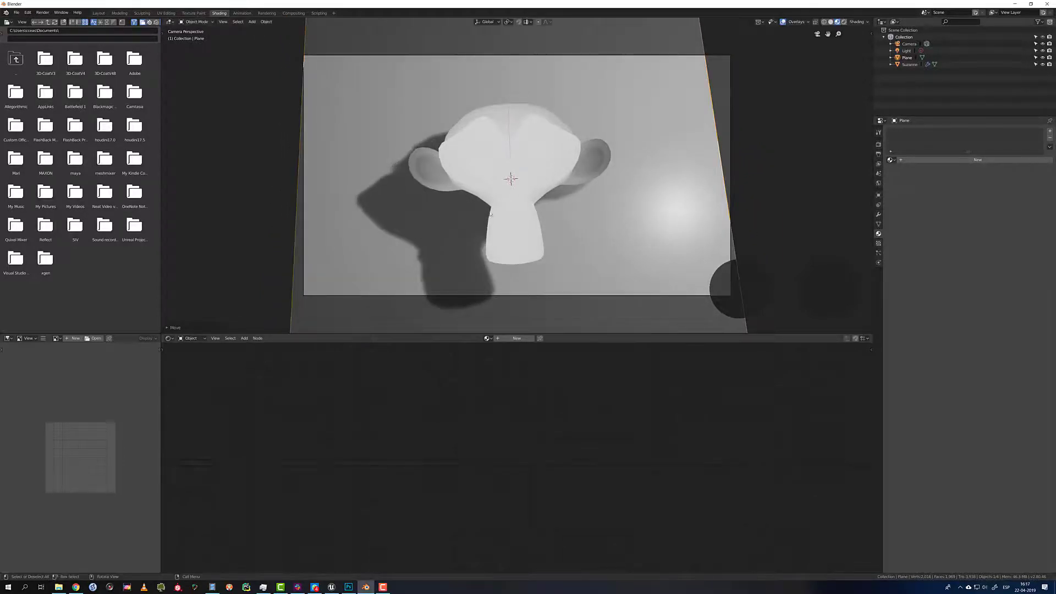
- Assign the existing Material.001 to the plane and check its depth shading outside and inside the camera view
click(645, 148)
click(892, 160)
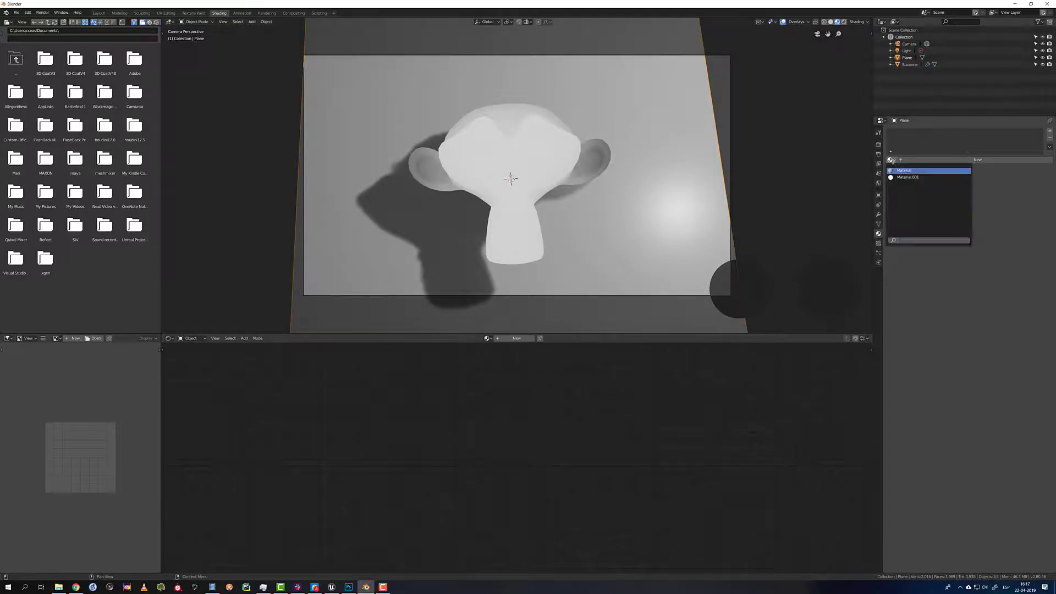
click(907, 178)
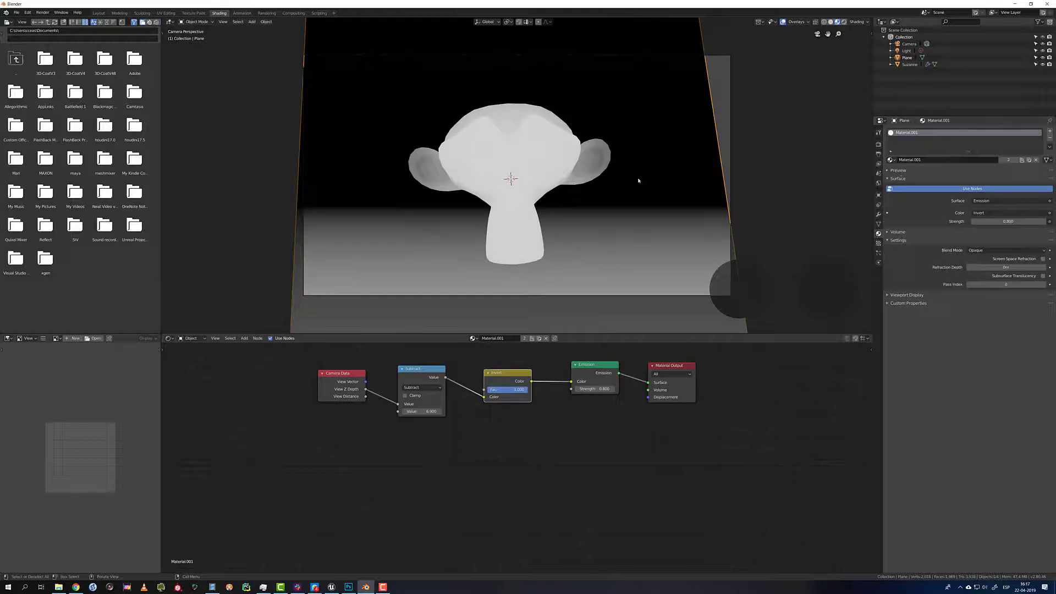
key(KP_0)
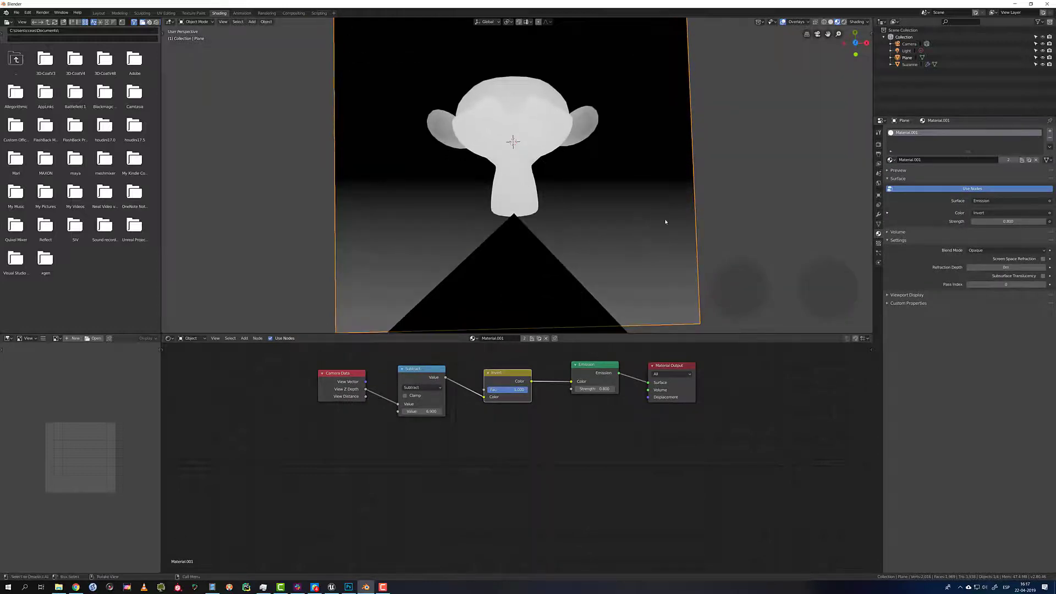
key(KP_0)
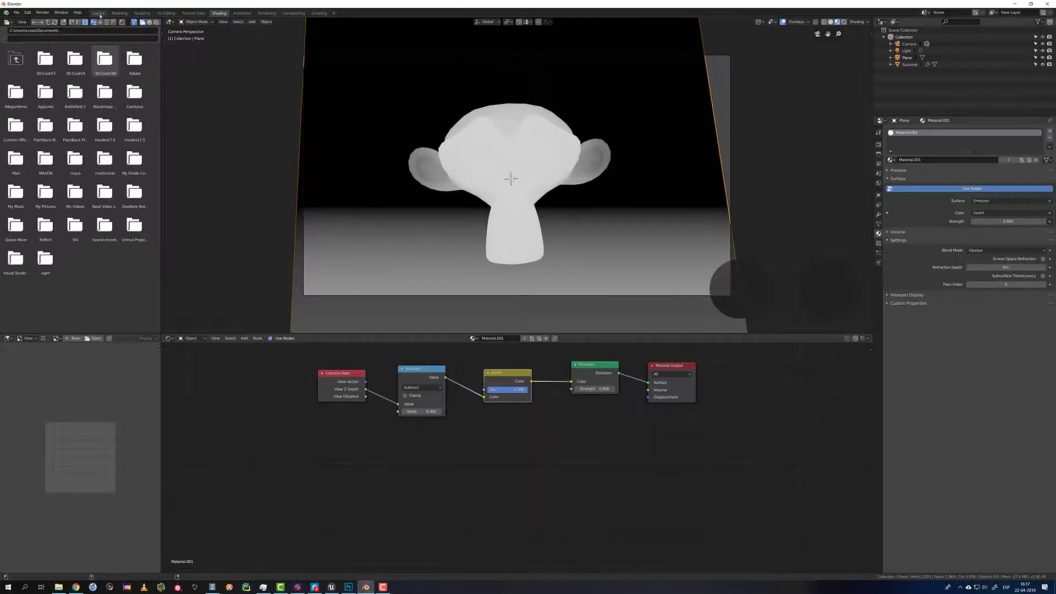
- Switch to the Layout workspace and set the viewport to rendered shading
click(99, 12)
click(121, 13)
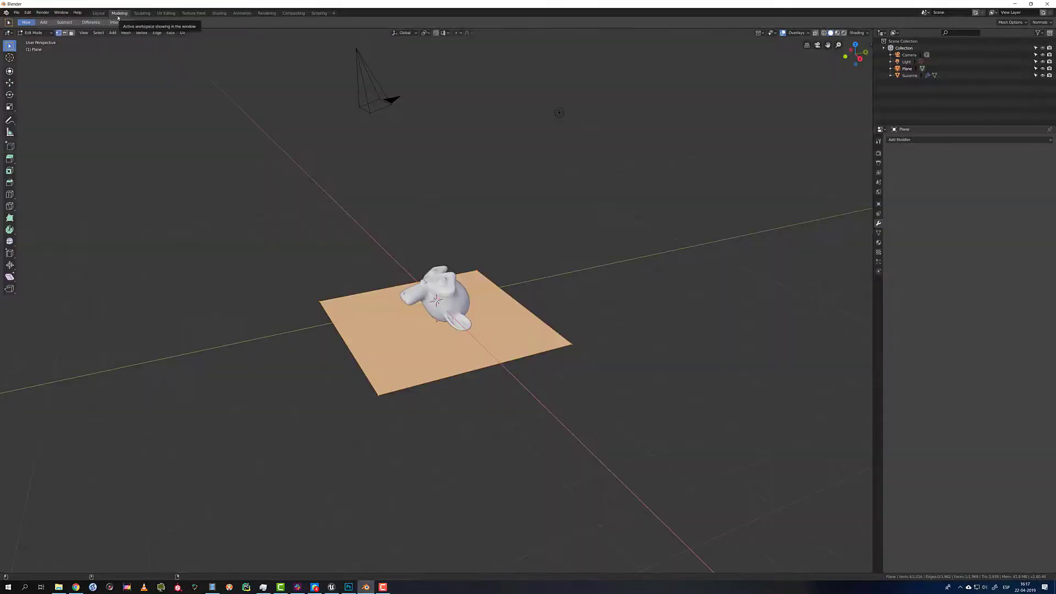
click(101, 14)
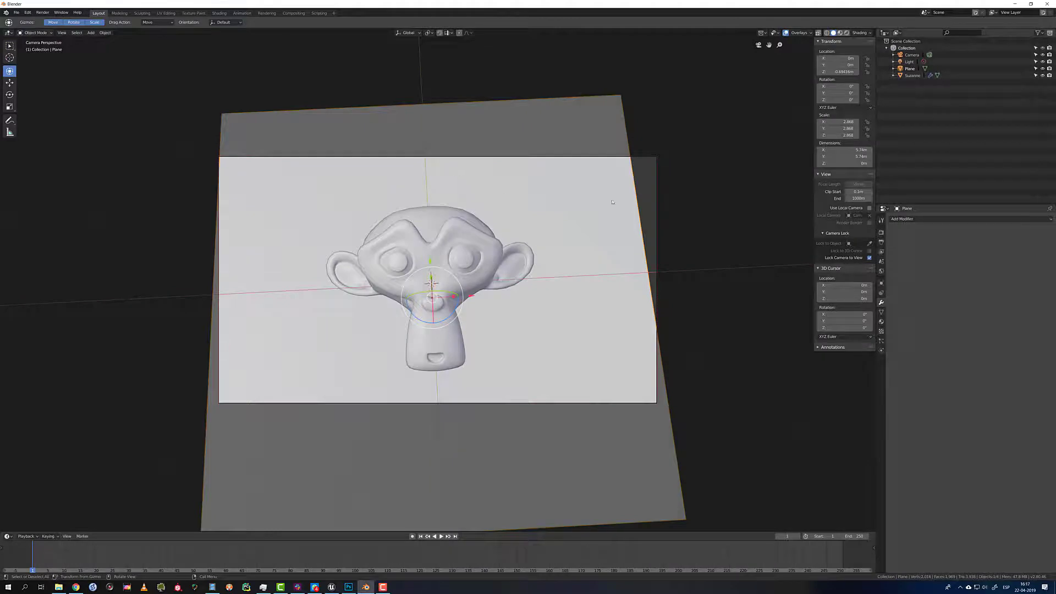
click(847, 33)
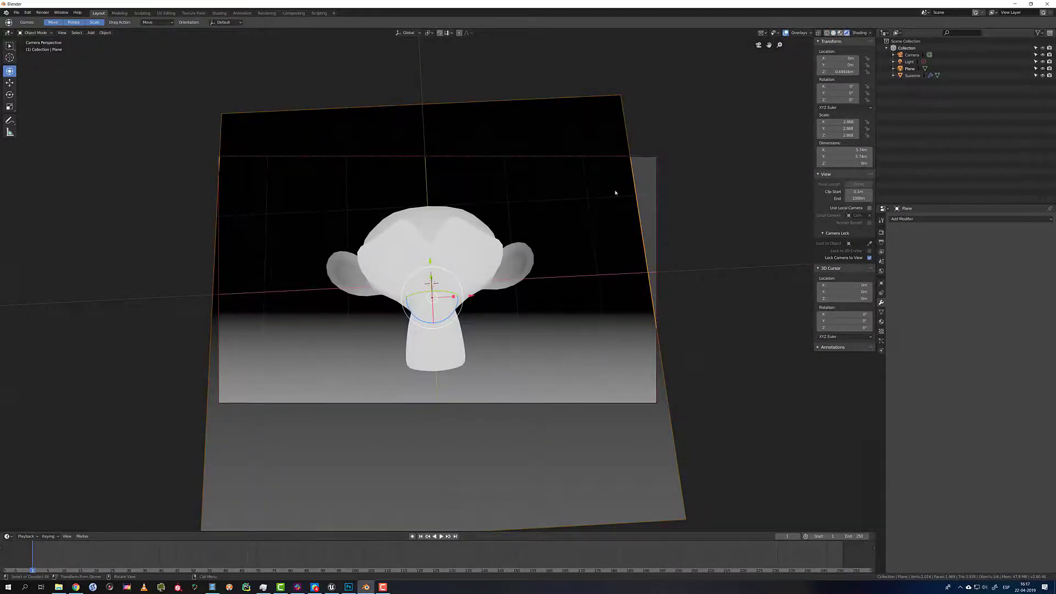
- Reposition the camera to face the monkey head more directly from above and move slightly closer
middle_drag(586, 327, 589, 271)
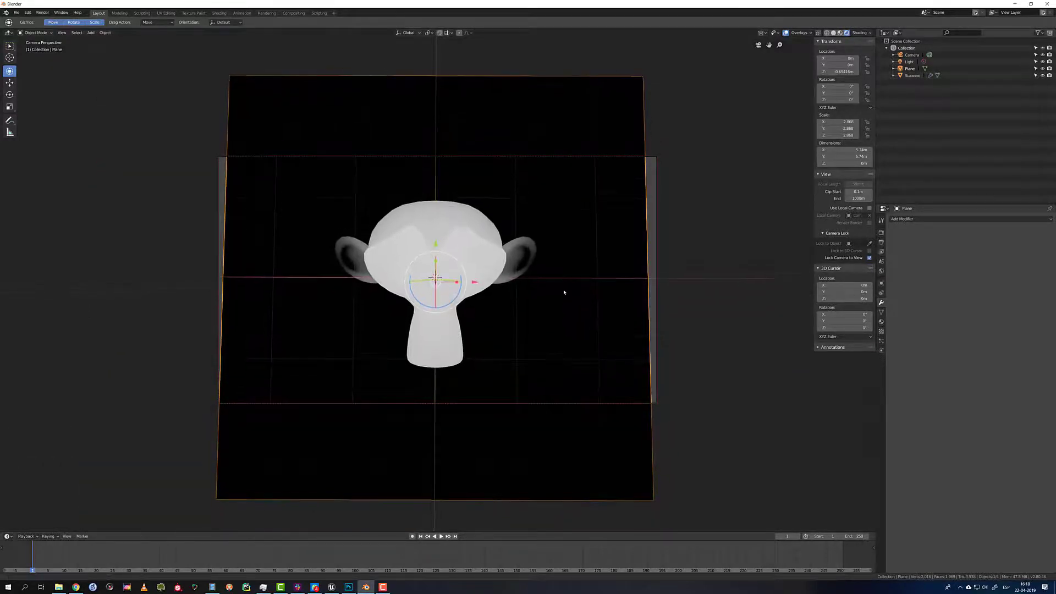
shift+right_click(563, 295)
mouse_move(563, 295)
ctrl+middle_down()
mouse_move(563, 306)
mouse_move(564, 290)
ctrl+middle_up()
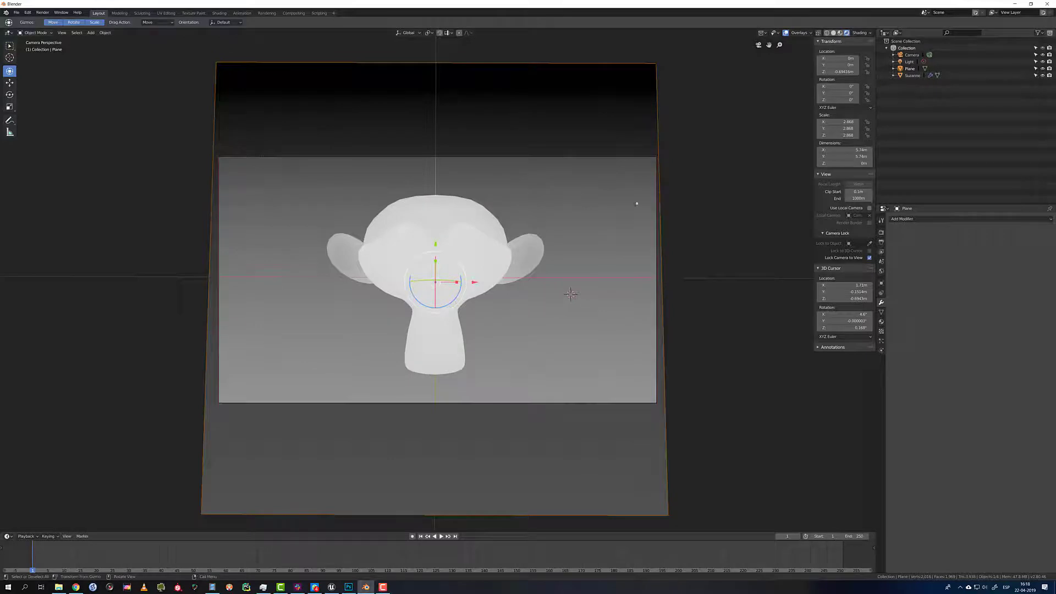
- Render the camera view as a still image and move the render window over the scene's other half
click(769, 147)
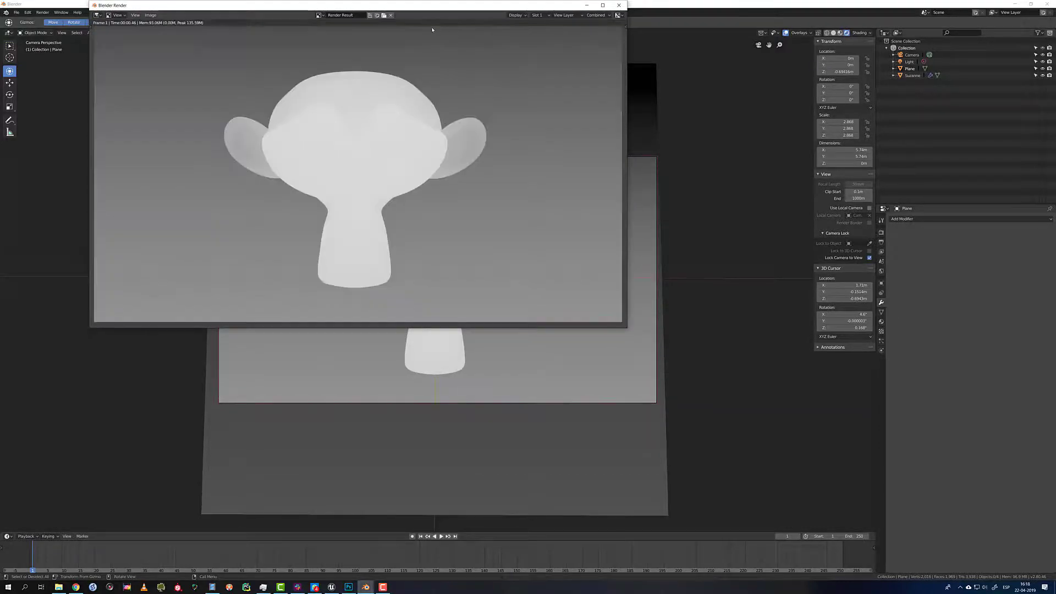
drag(431, 6, 682, 89)
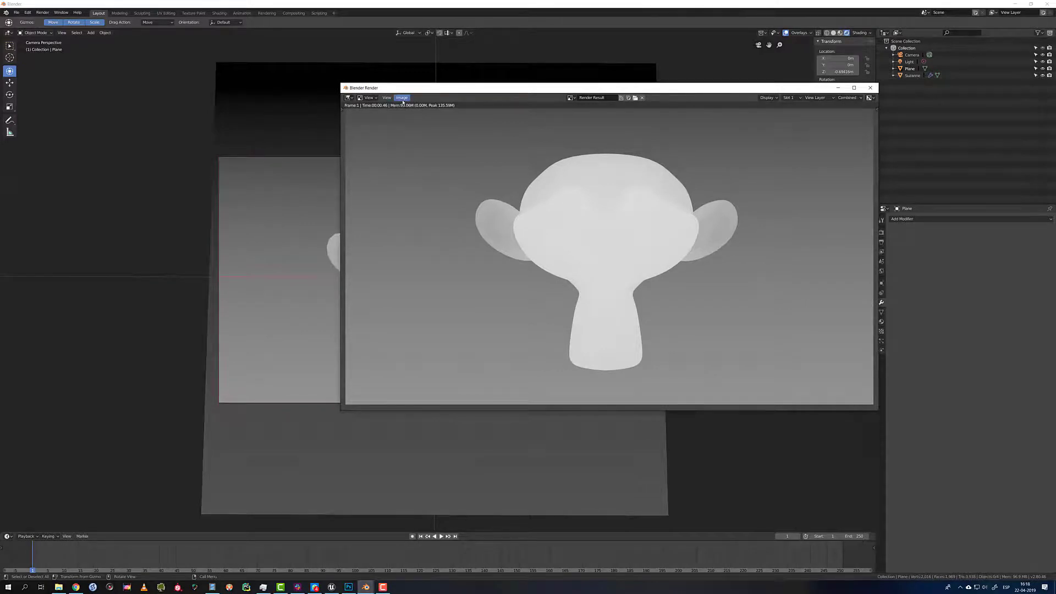
drag(412, 92, 447, 93)
- Open the save dialog for the rendered image and browse to the Desktop
click(437, 97)
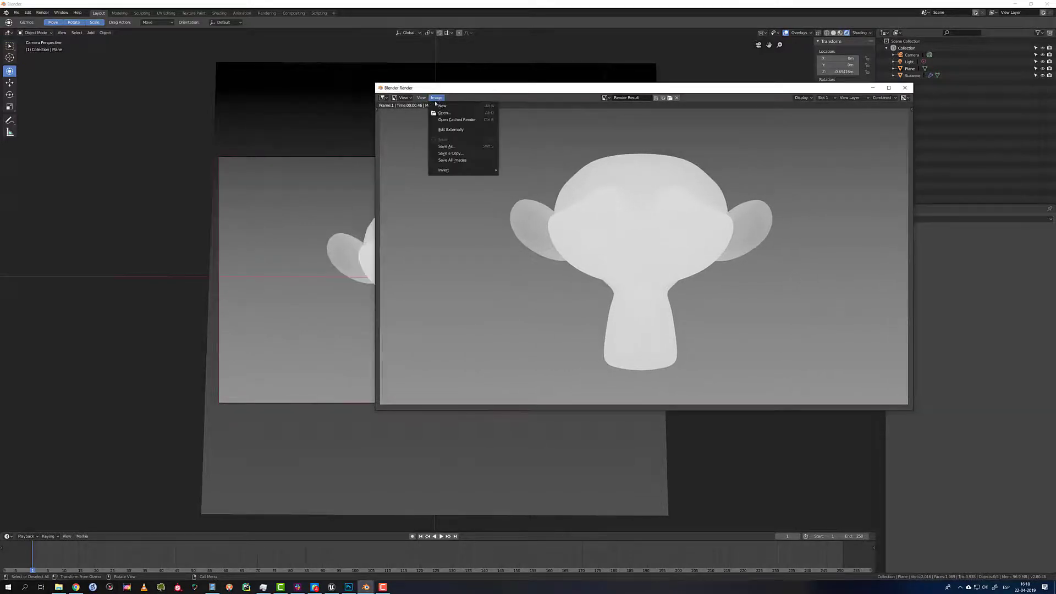
click(458, 147)
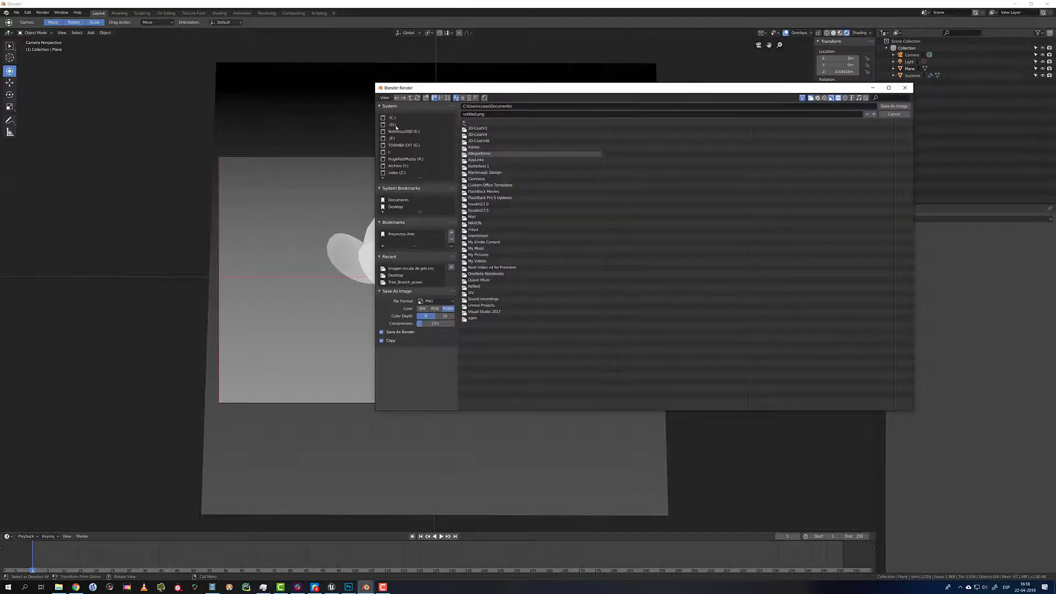
click(396, 207)
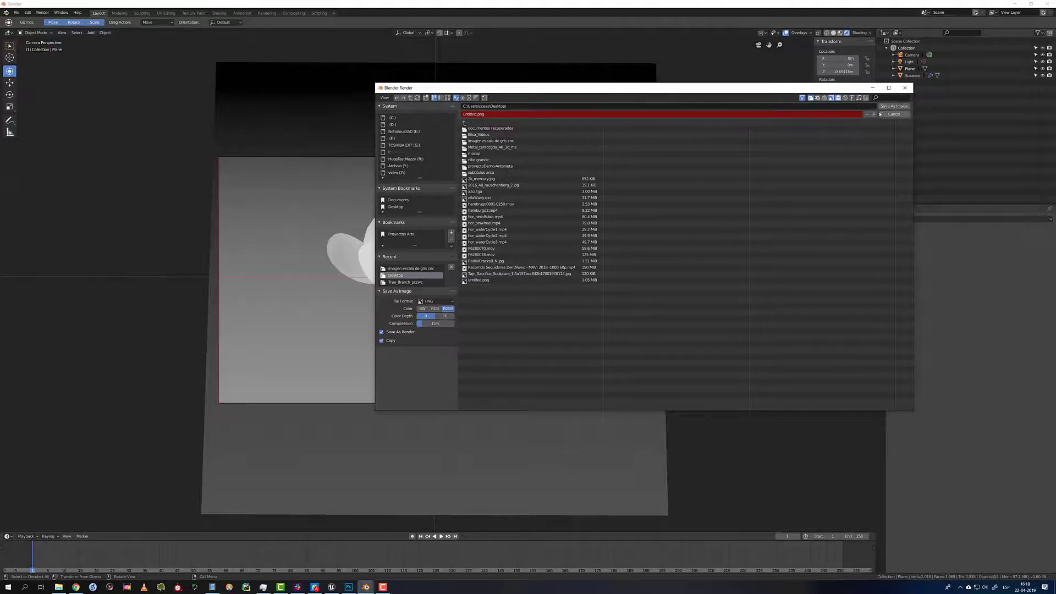
click(492, 114)
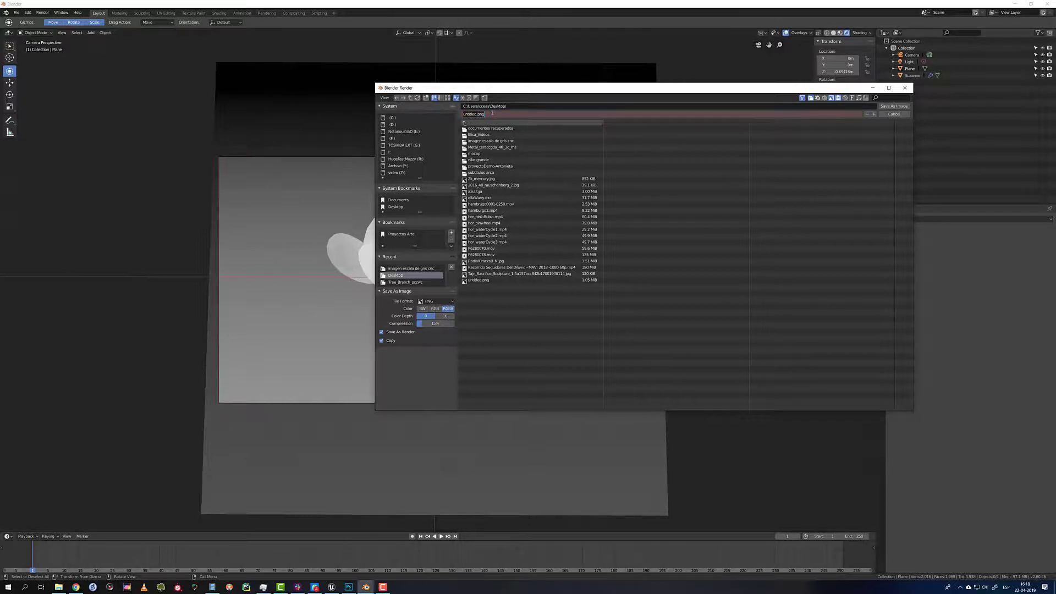
key(Return)
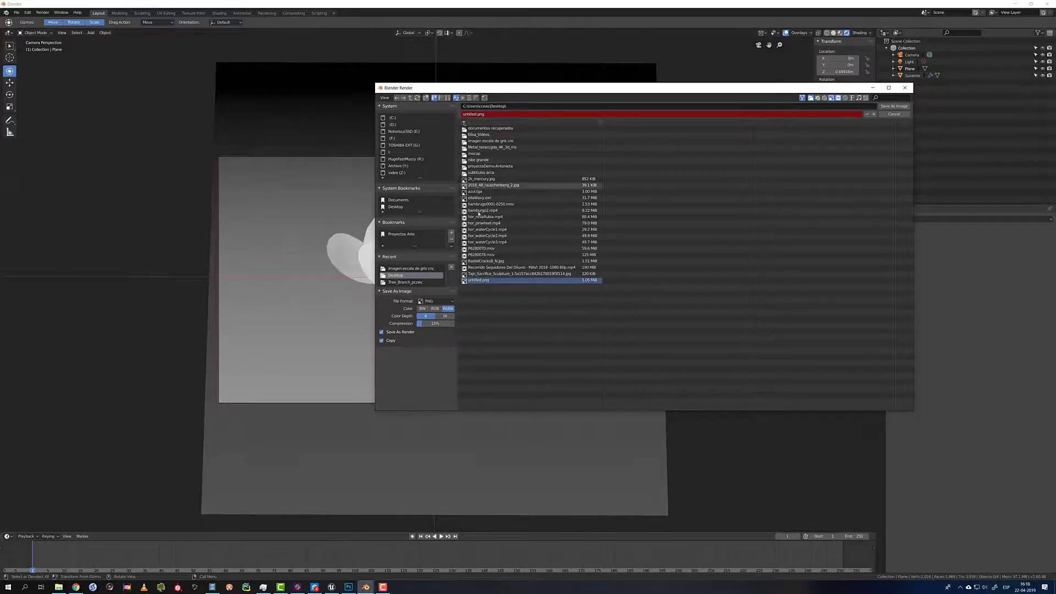
- Create a folder named "ejercicio escultura cnc" on the Desktop
click(426, 98)
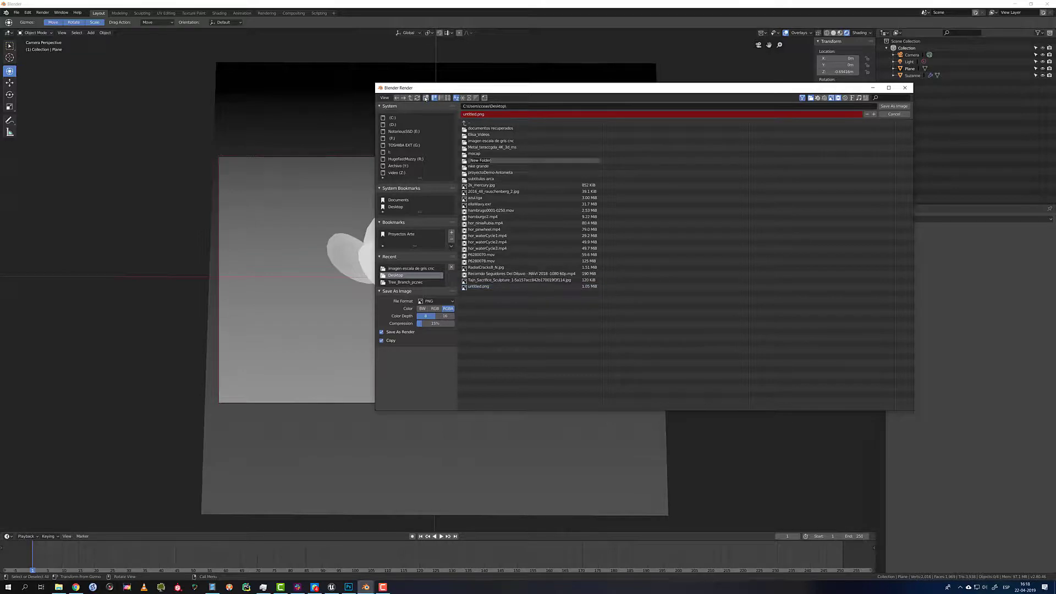
text(e)
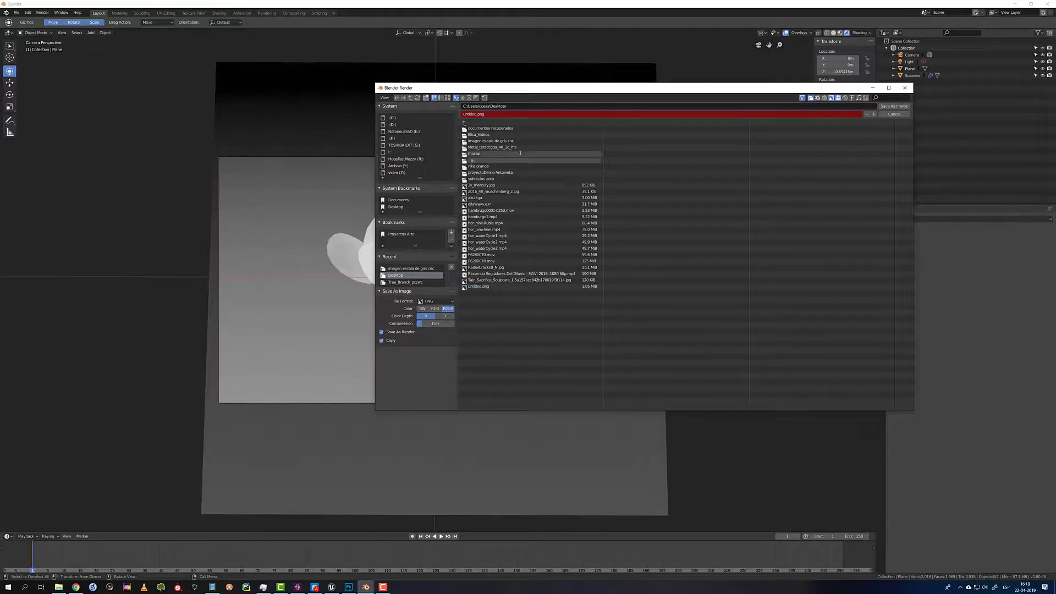
text(jercicio escultura cnc)
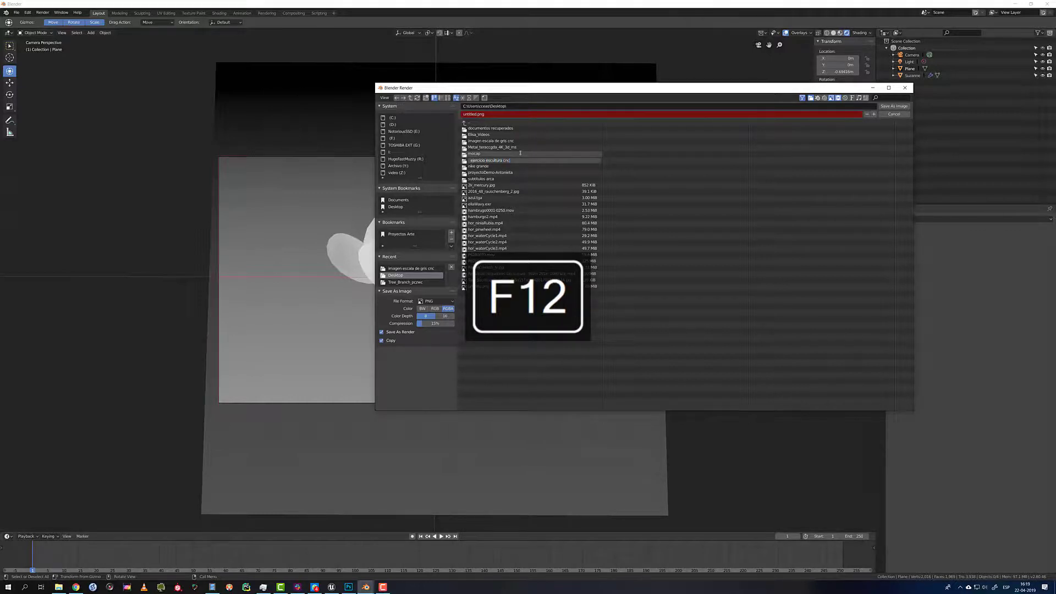
key(Return)
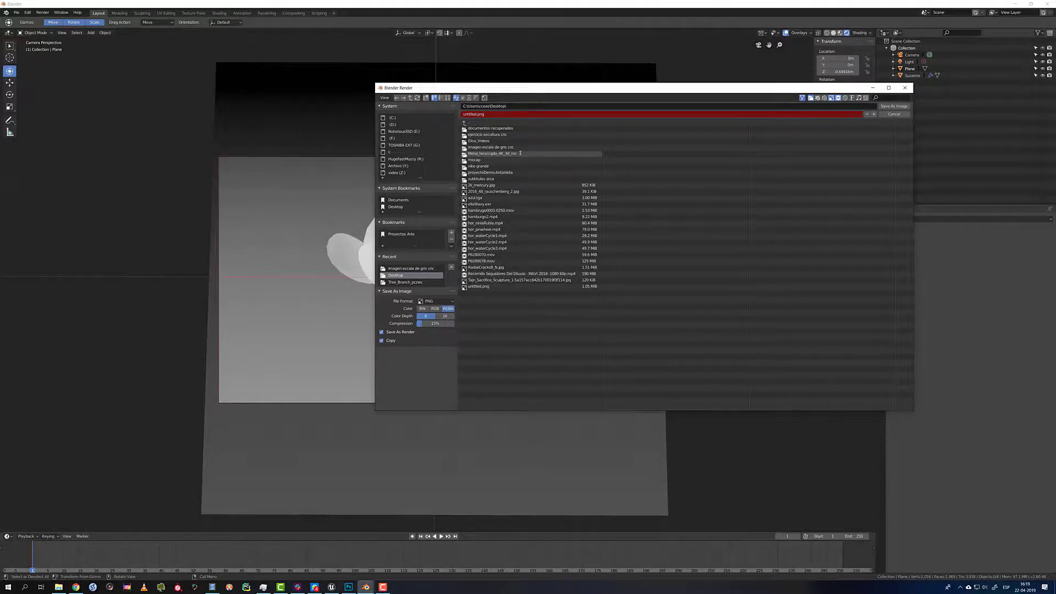
- Open the "ejercicio escultura cnc" folder and name the image file "monitosusana"
click(492, 134)
click(489, 114)
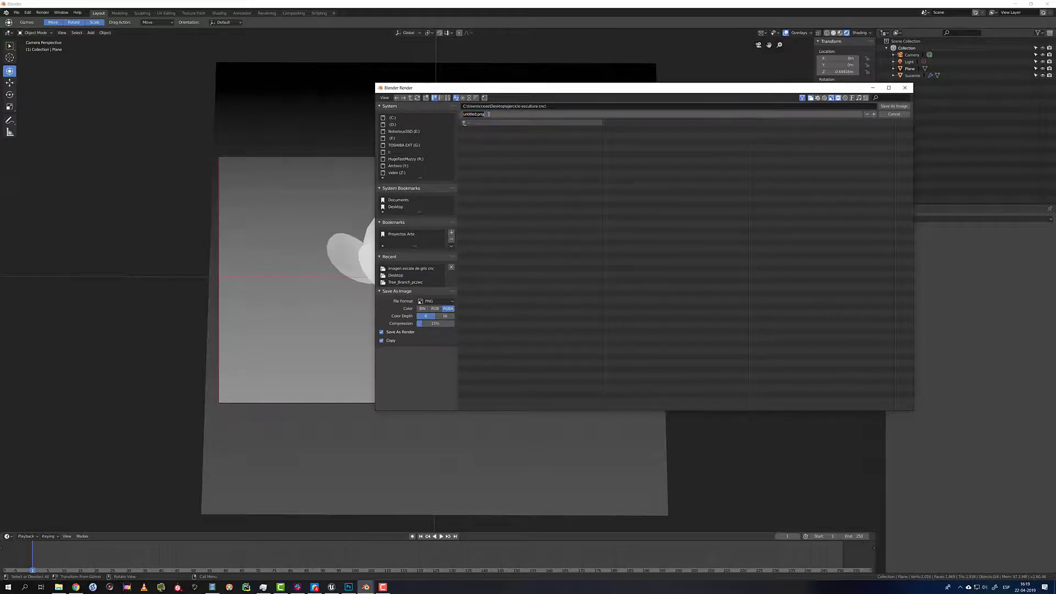
text(monitosusana)
key(Return)
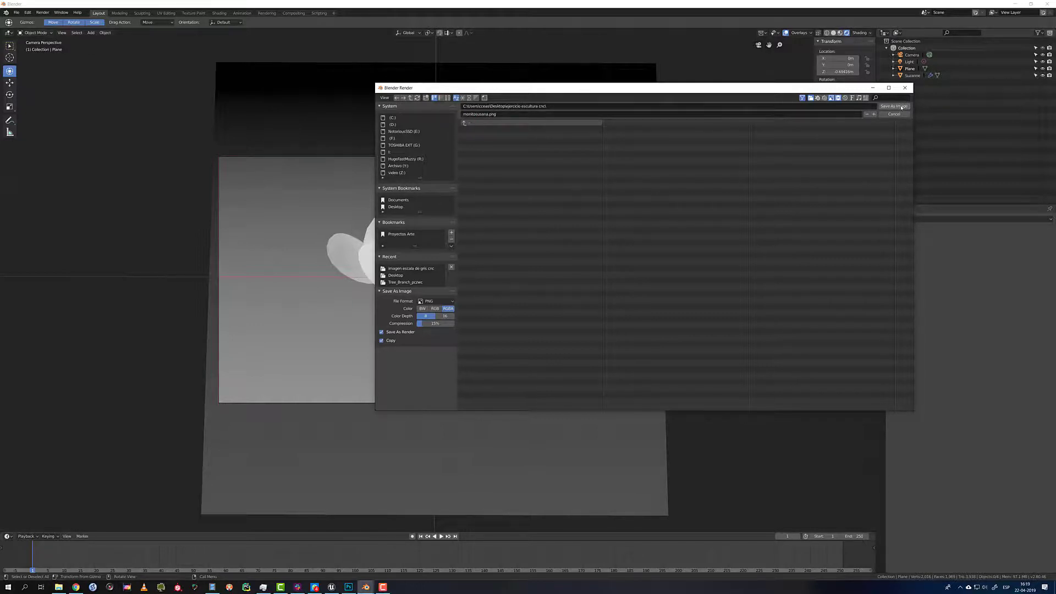
- Save the render in OpenEXR format as monitosusana.exr and close the render window
click(432, 302)
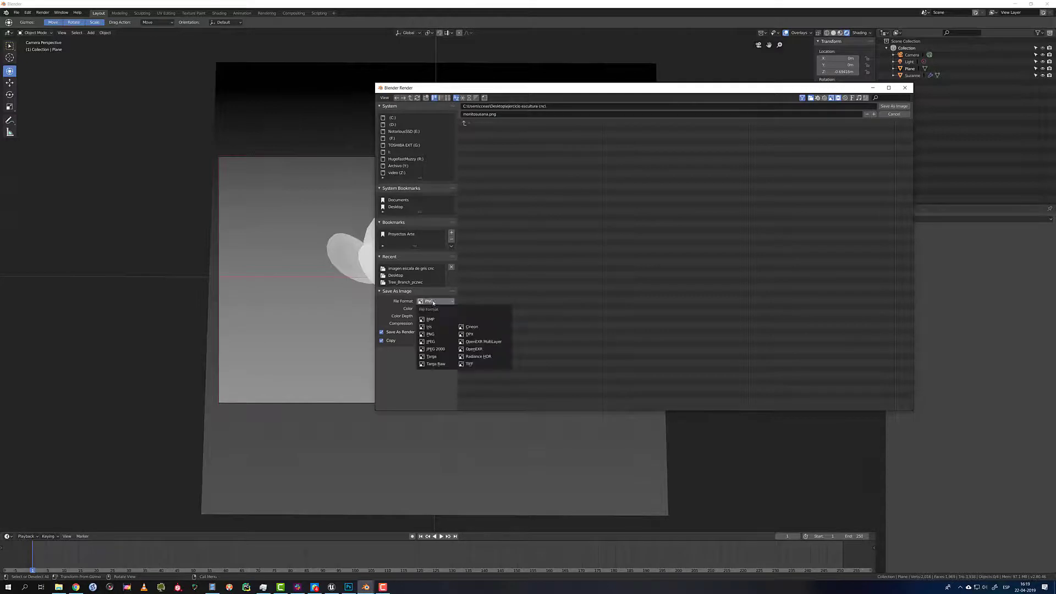
click(490, 364)
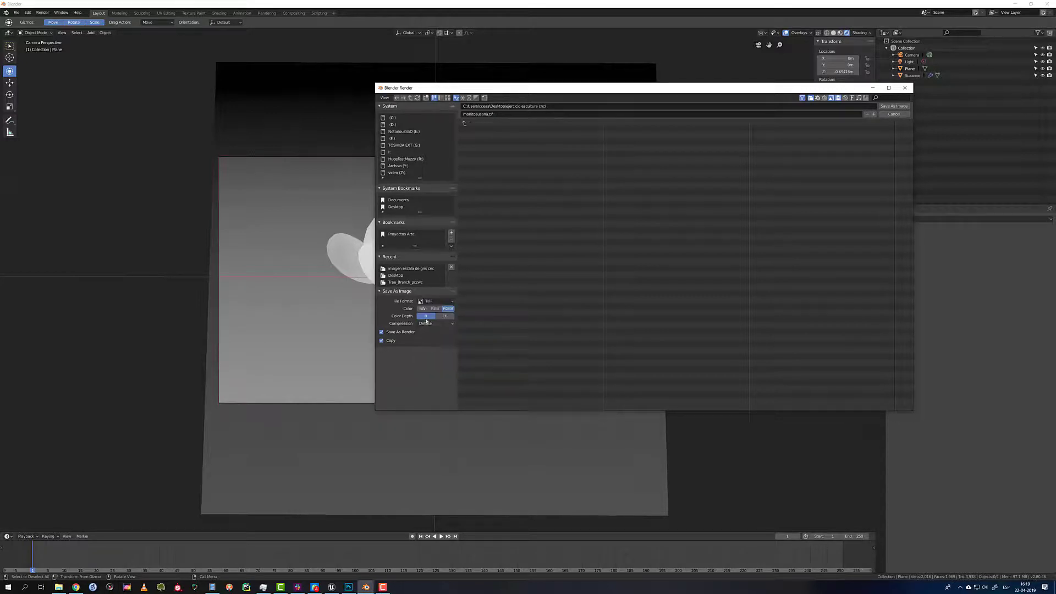
click(435, 301)
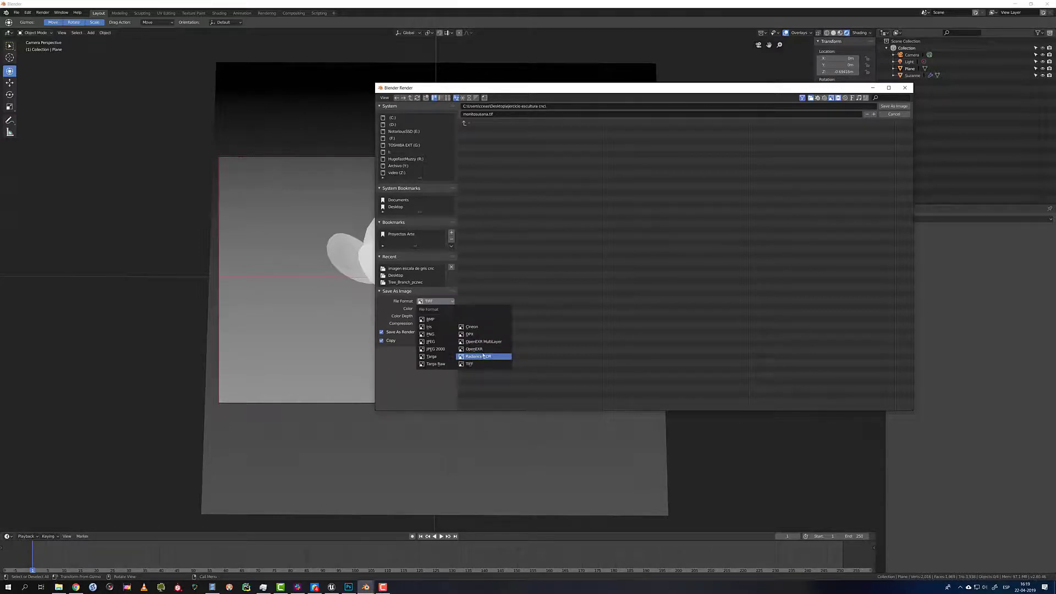
click(483, 351)
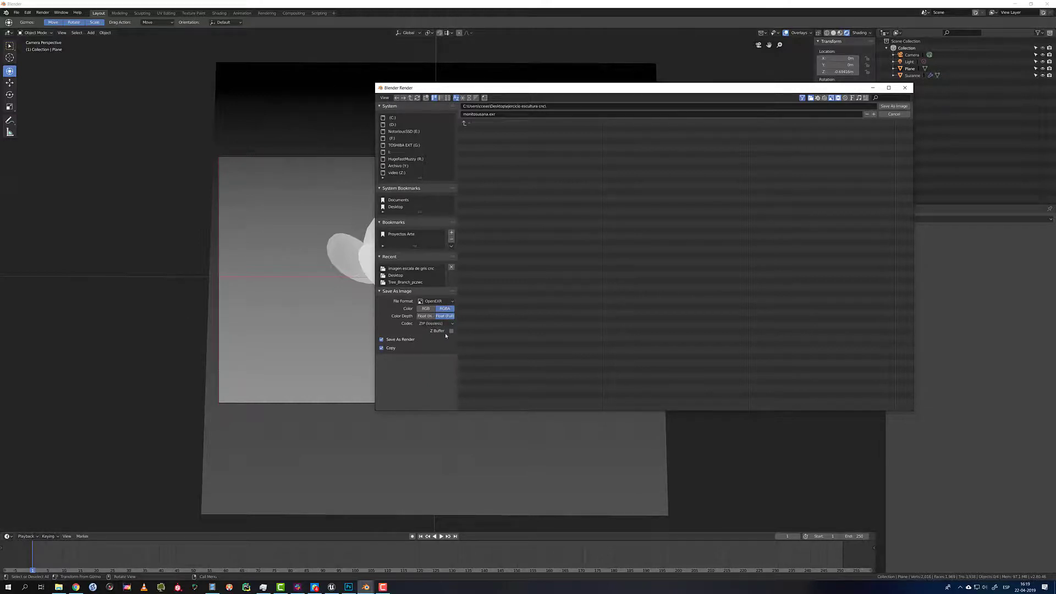
click(895, 106)
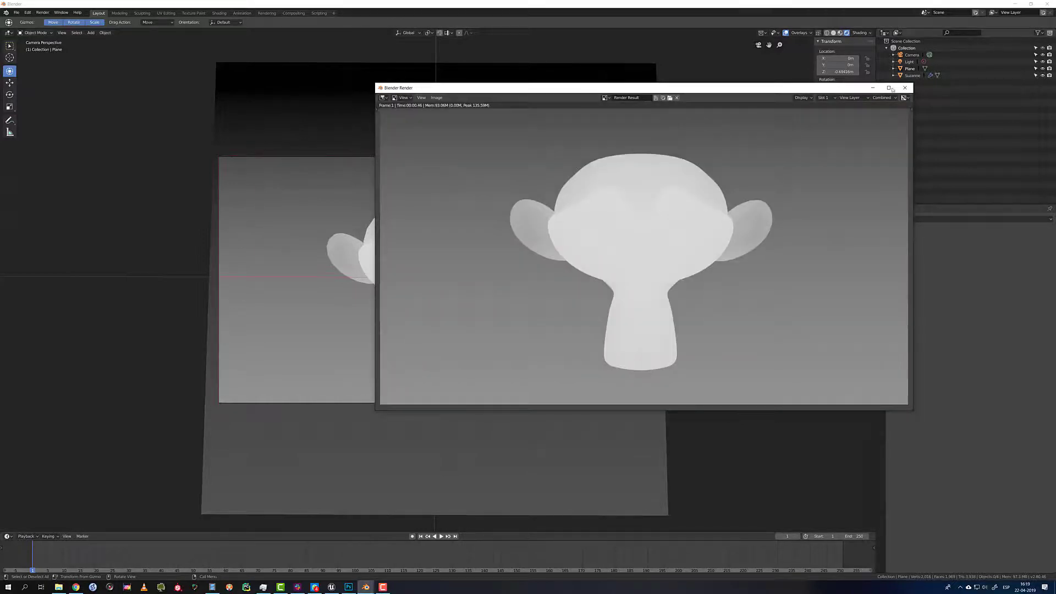
click(905, 88)
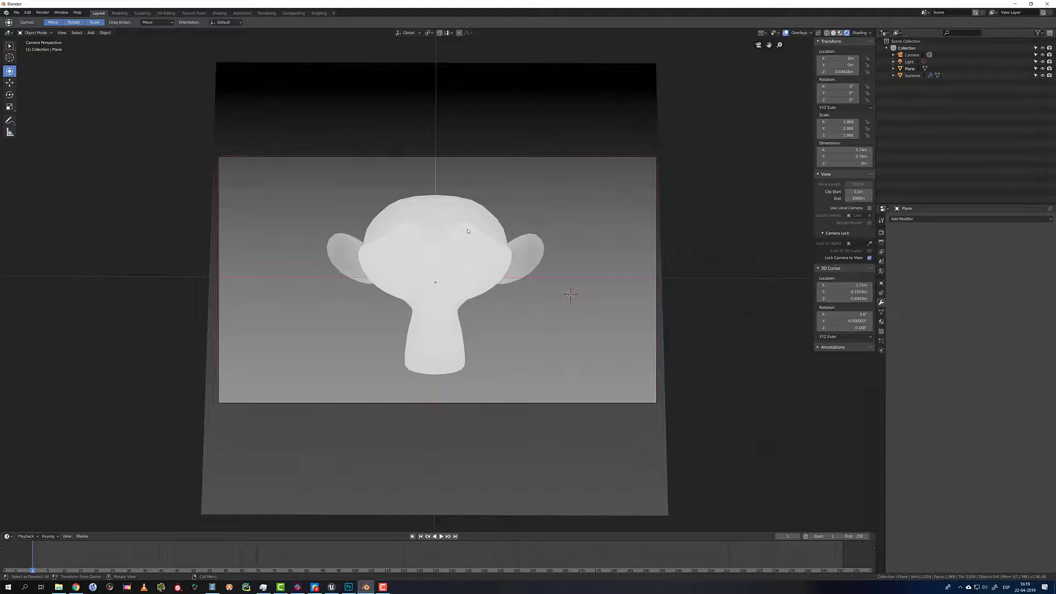
- Start a new General file and delete the default cube
key(ctrl+n)
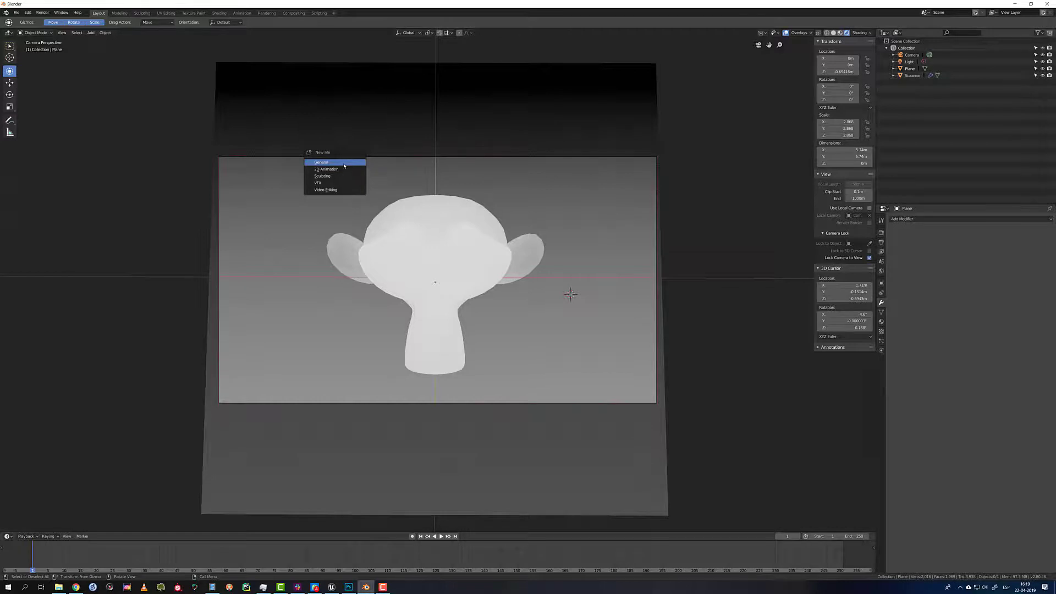
click(344, 164)
middle_drag(497, 241, 474, 263)
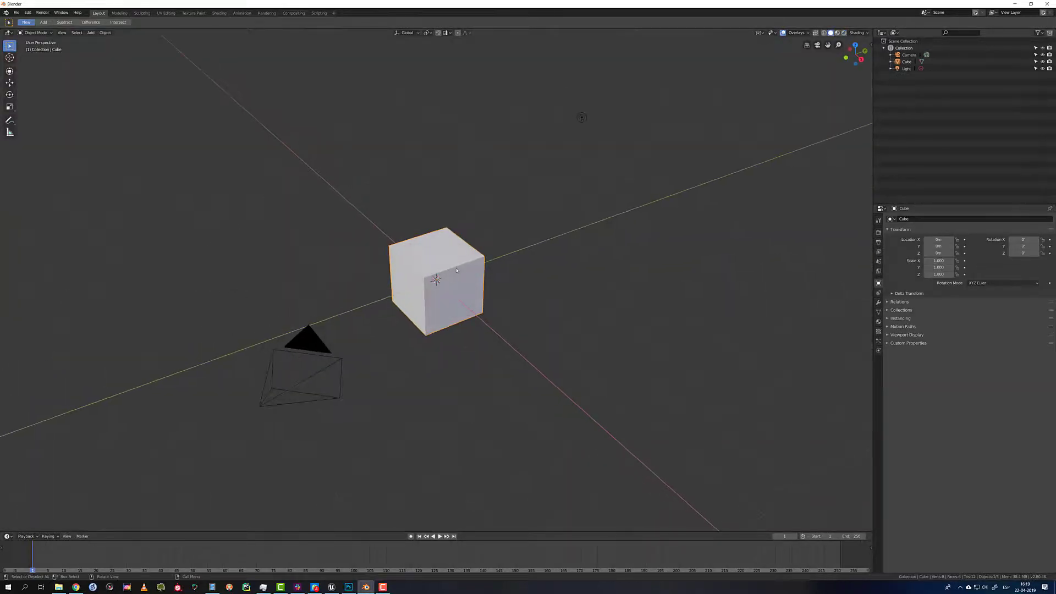
key(Delete)
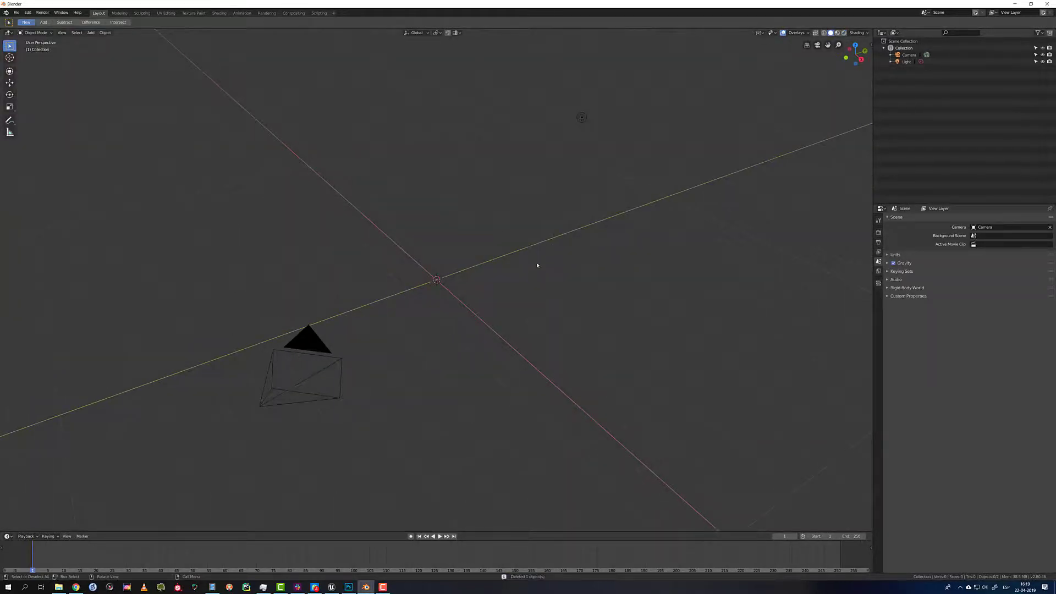
middle_drag(538, 265, 432, 247)
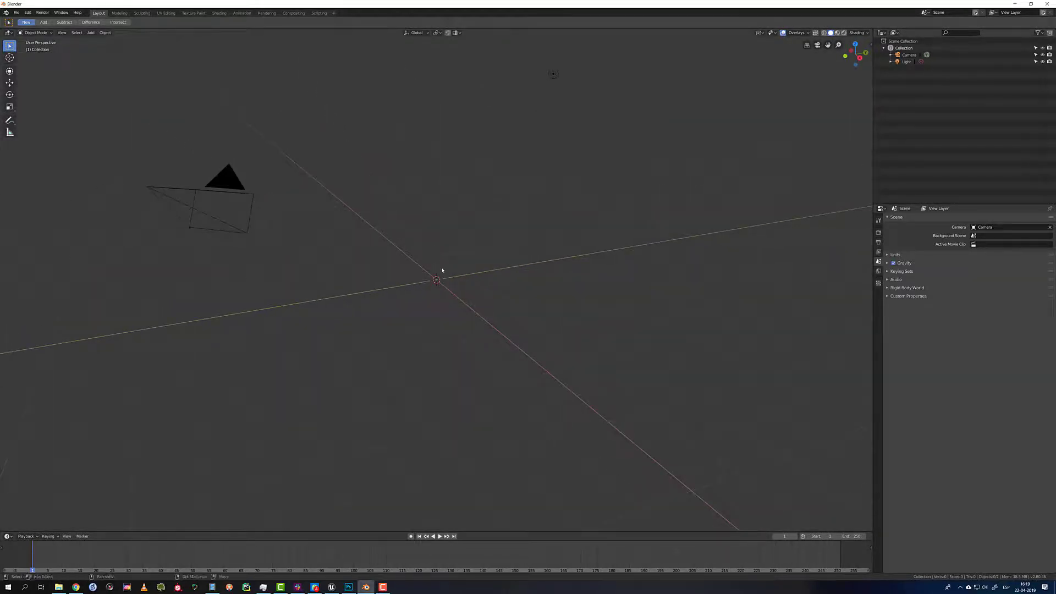
- Add a grid mesh and display the scene in wireframe to check its subdivisions
key(shift+a)
mouse_move(442, 269)
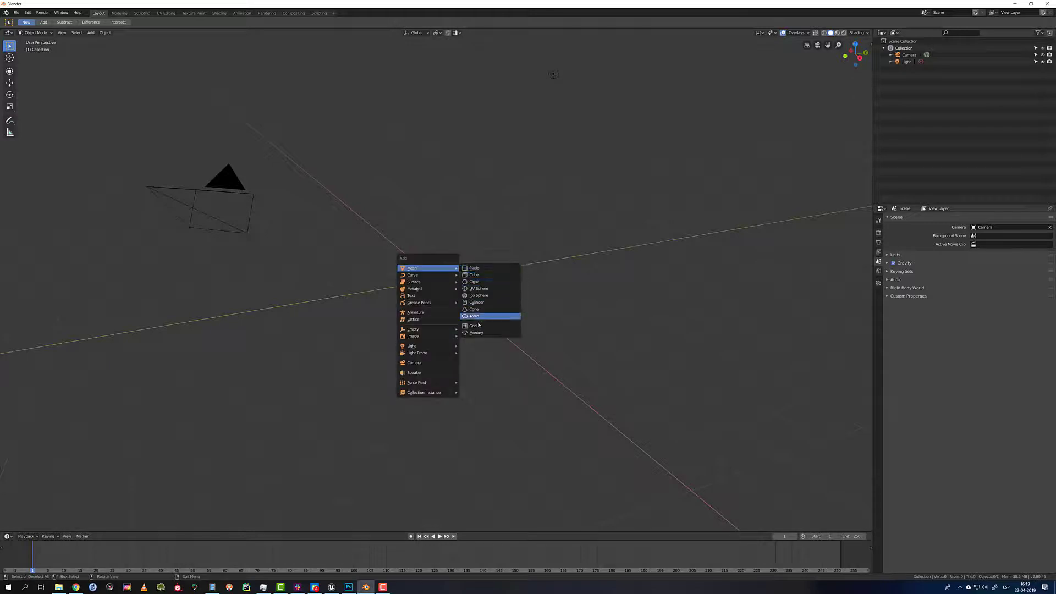
click(473, 326)
key(shift+a)
mouse_move(469, 326)
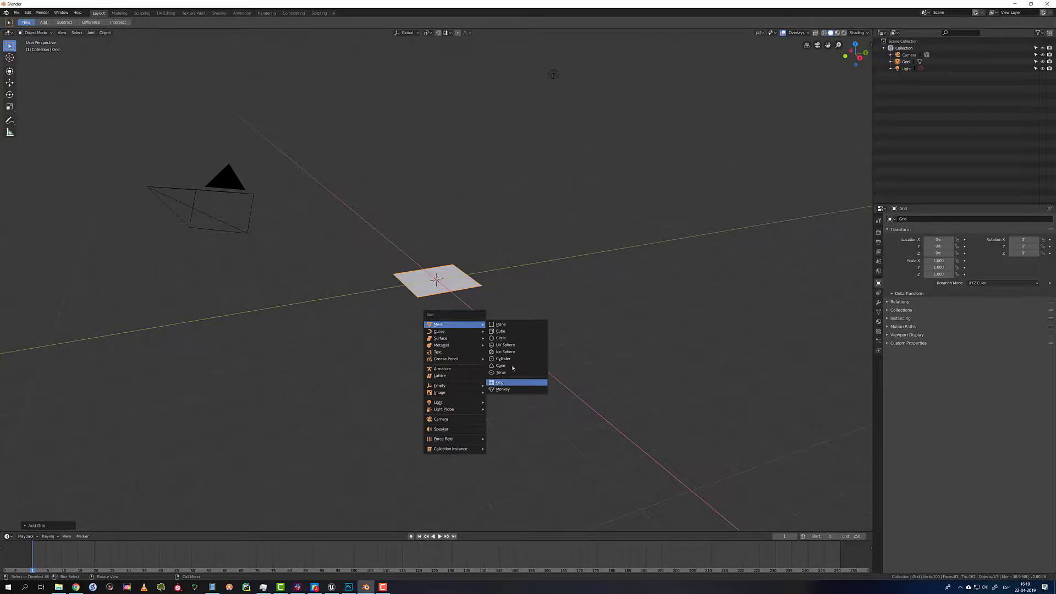
click(569, 264)
mouse_move(568, 264)
middle_down()
mouse_move(550, 308)
mouse_move(467, 302)
middle_up()
key(z)
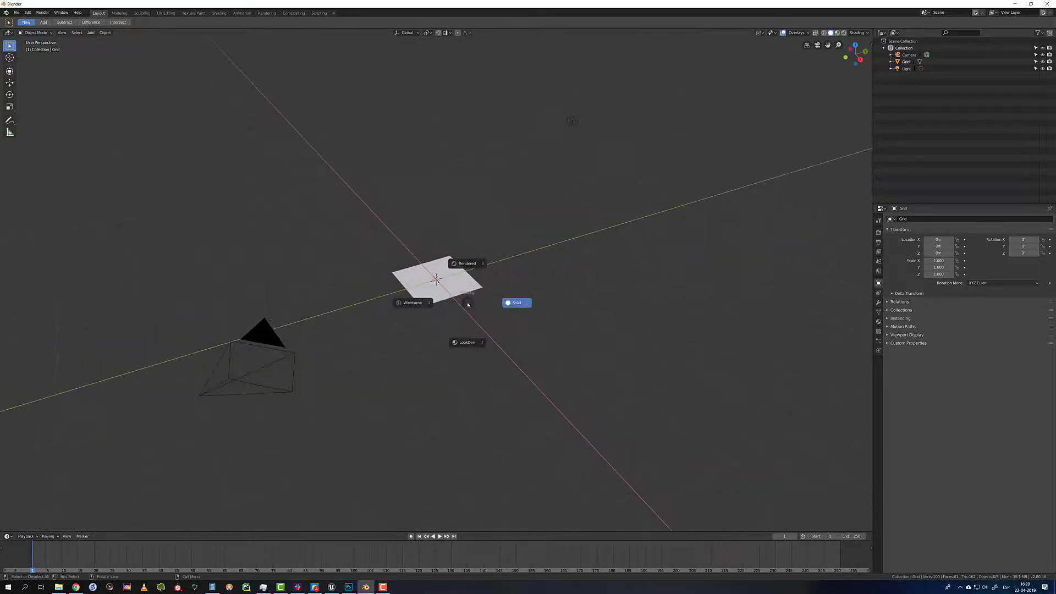
click(417, 306)
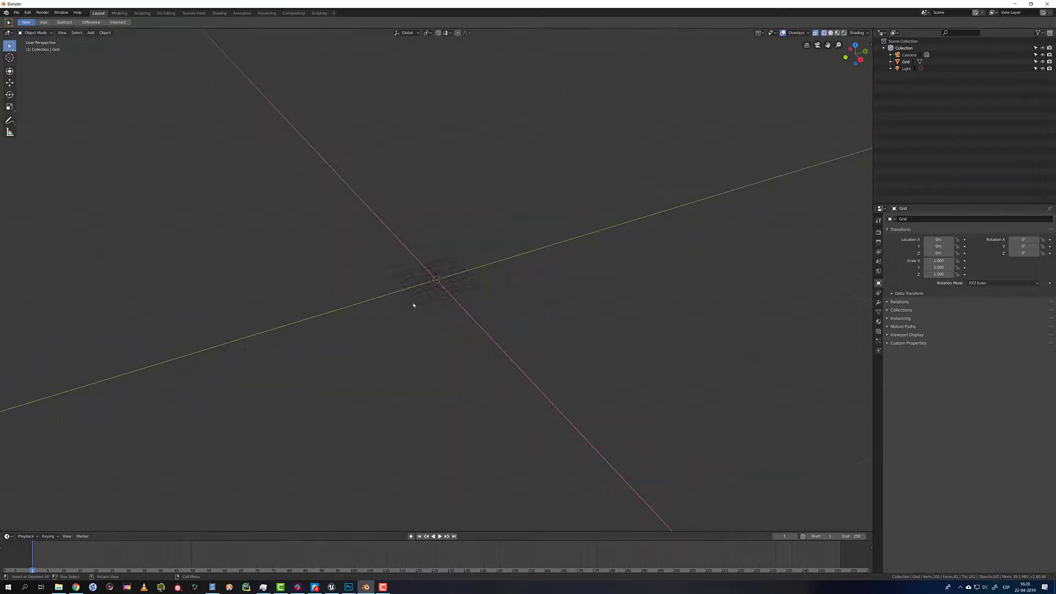
click(402, 303)
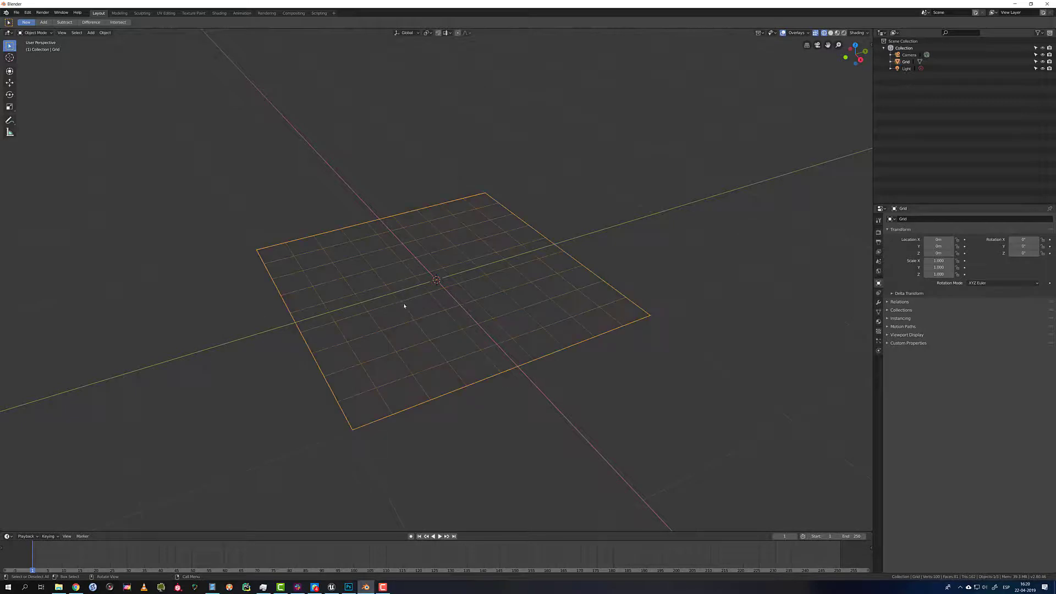
- Replace the grid with a fresh one, expand its creation settings and look through the camera
key(Delete)
key(shift+a)
mouse_move(413, 309)
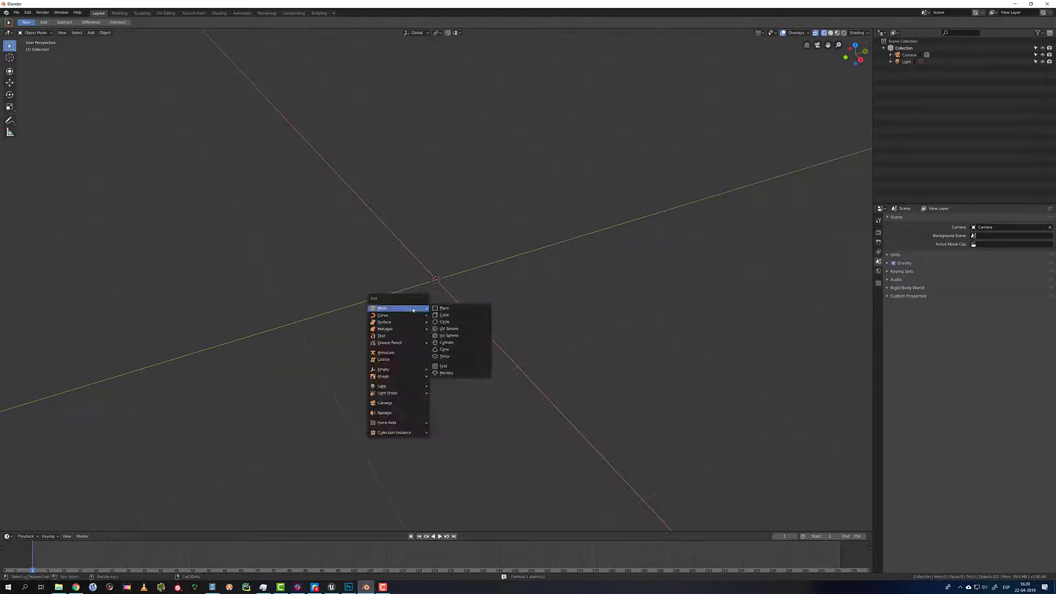
click(454, 367)
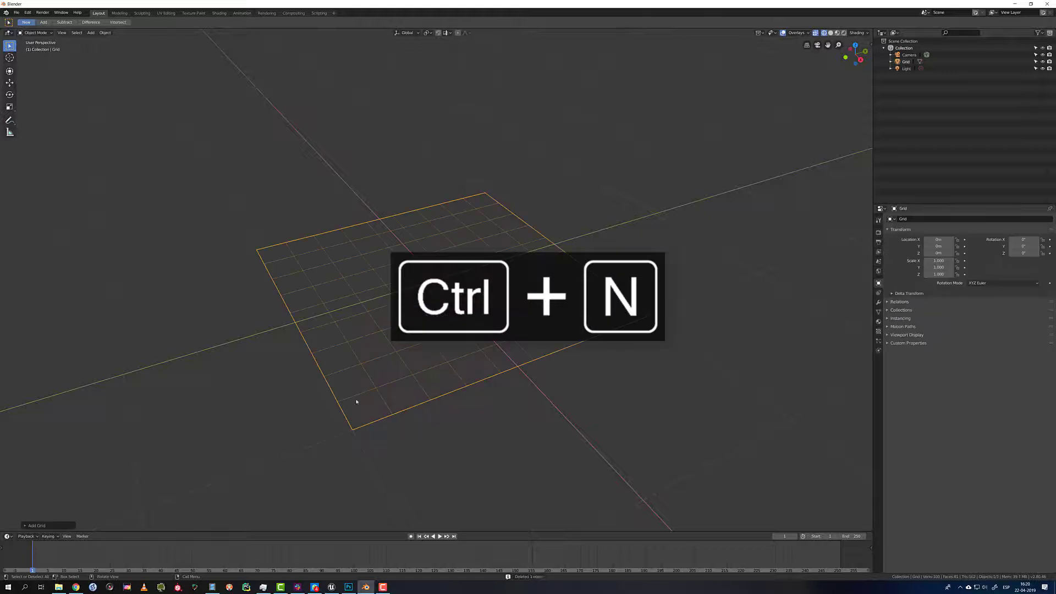
click(46, 527)
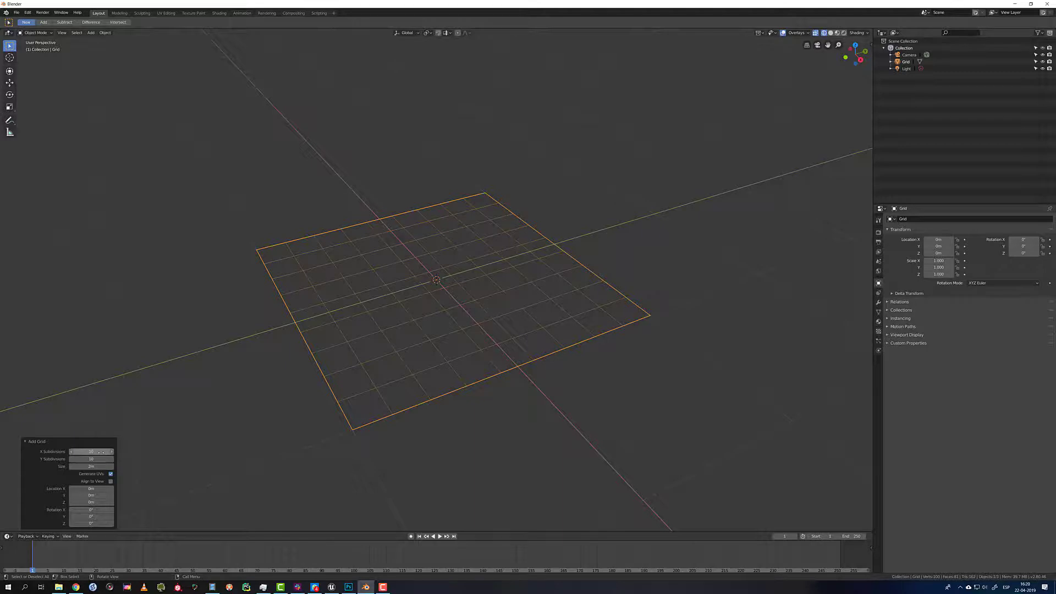
key(KP_0)
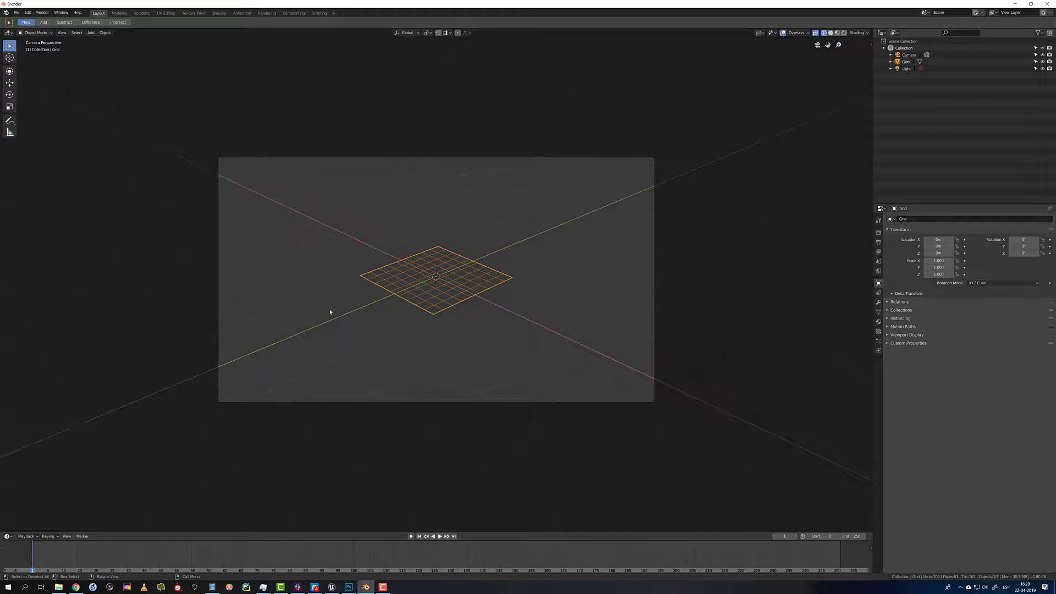
- Replace the grid with a new one that has 150 X subdivisions and 150 Y subdivisions
key(Delete)
key(shift+a)
mouse_move(405, 285)
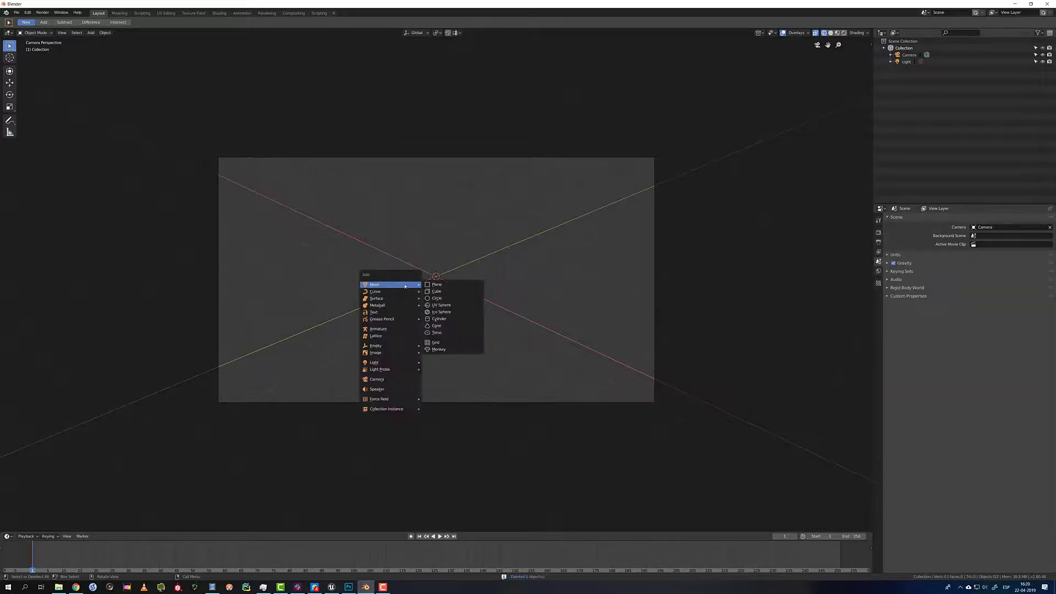
click(453, 342)
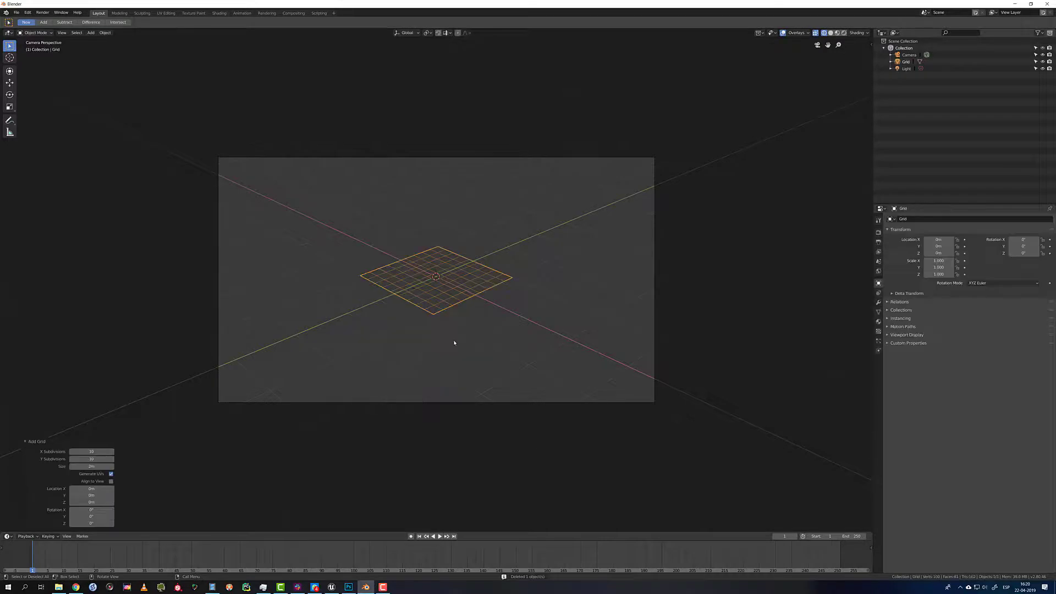
click(104, 451)
text(150)
key(Tab)
text(150)
key(Return)
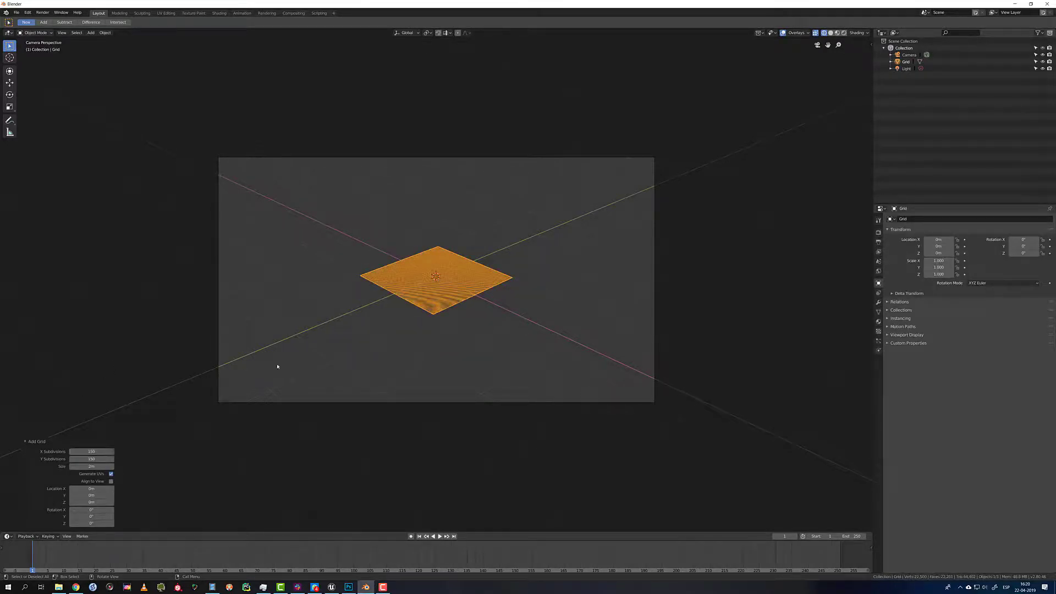
- Inspect the dense grid in wireframe and switch the viewport to Rendered shading
click(478, 313)
scroll(428, 299, up, 8)
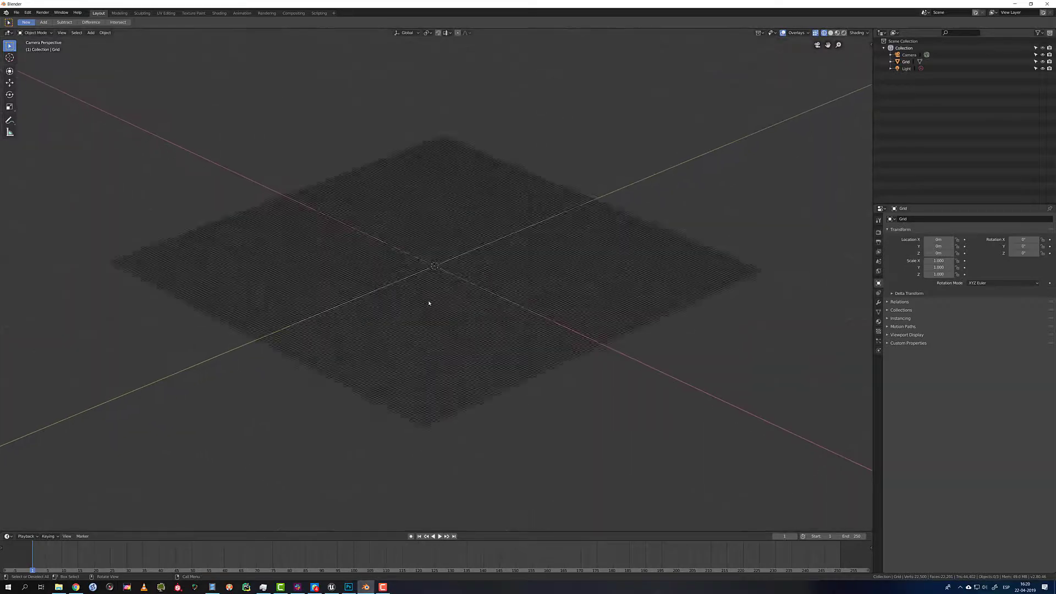
click(430, 314)
scroll(434, 332, down, 5)
middle_drag(434, 333, 441, 350)
key(z)
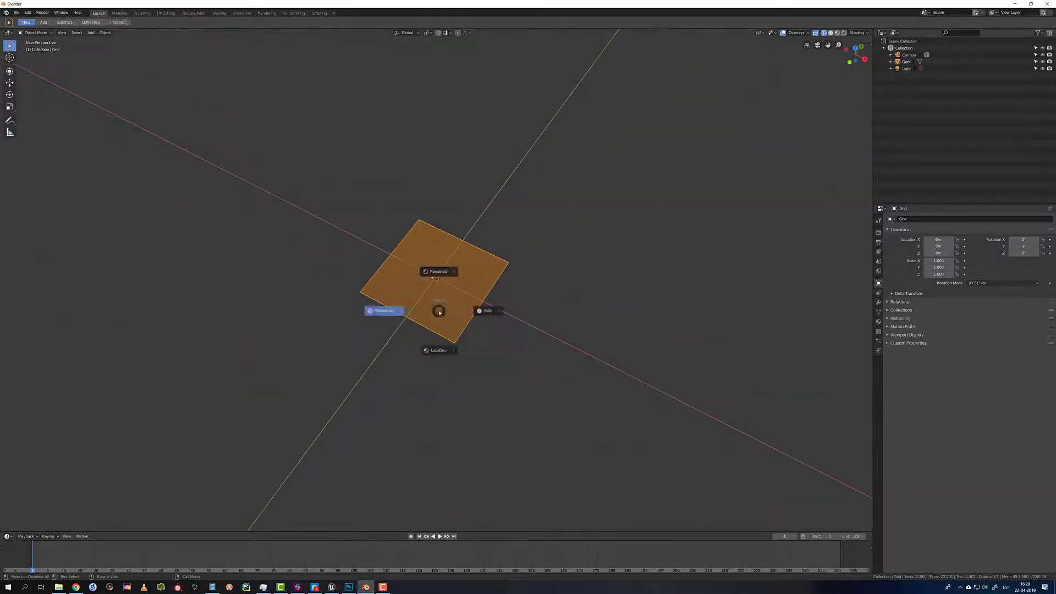
click(441, 277)
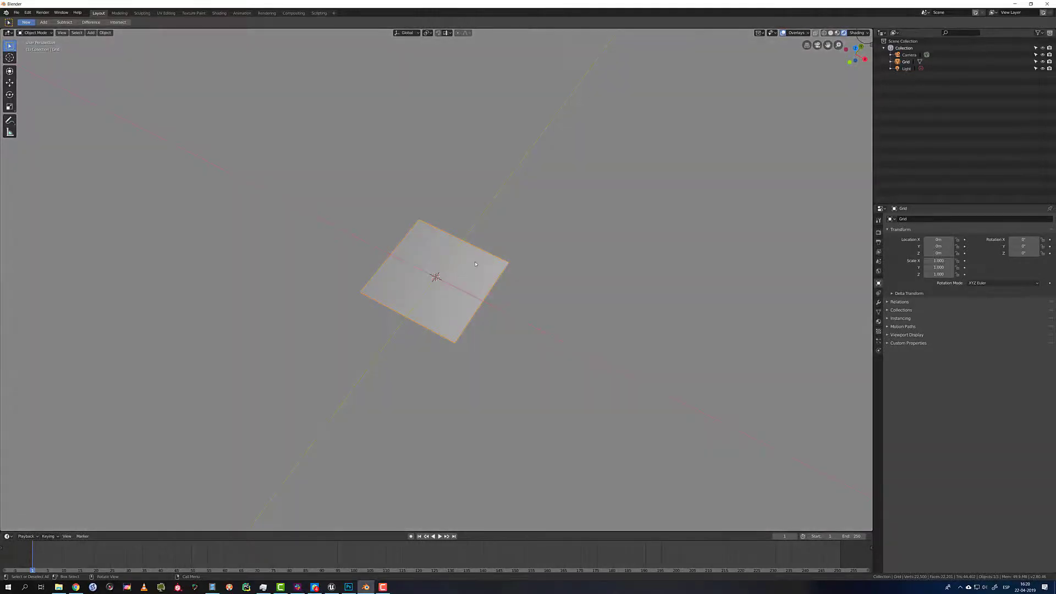
scroll(436, 275, up, 4)
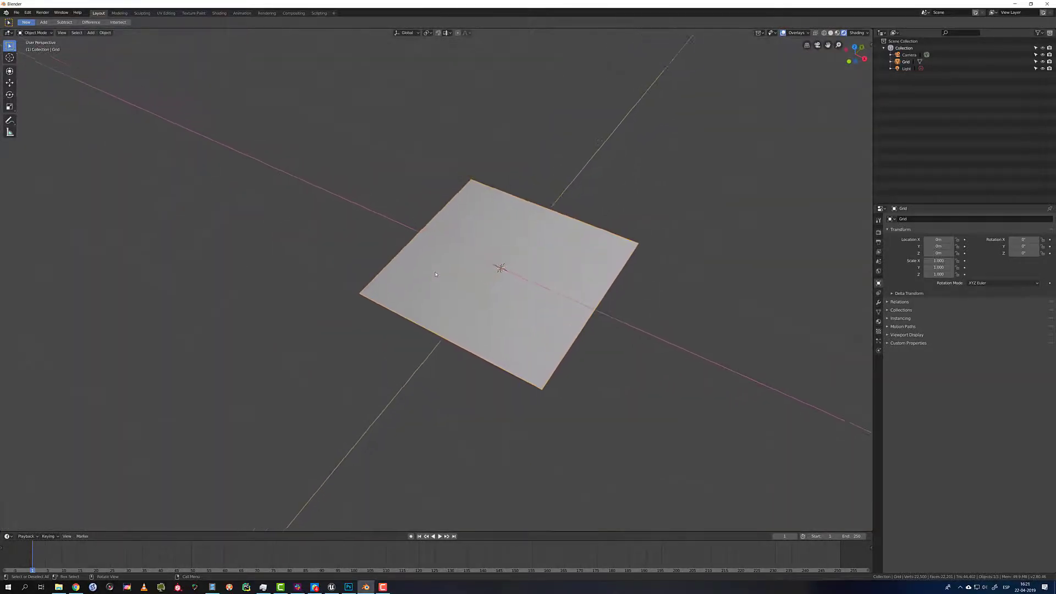
click(747, 216)
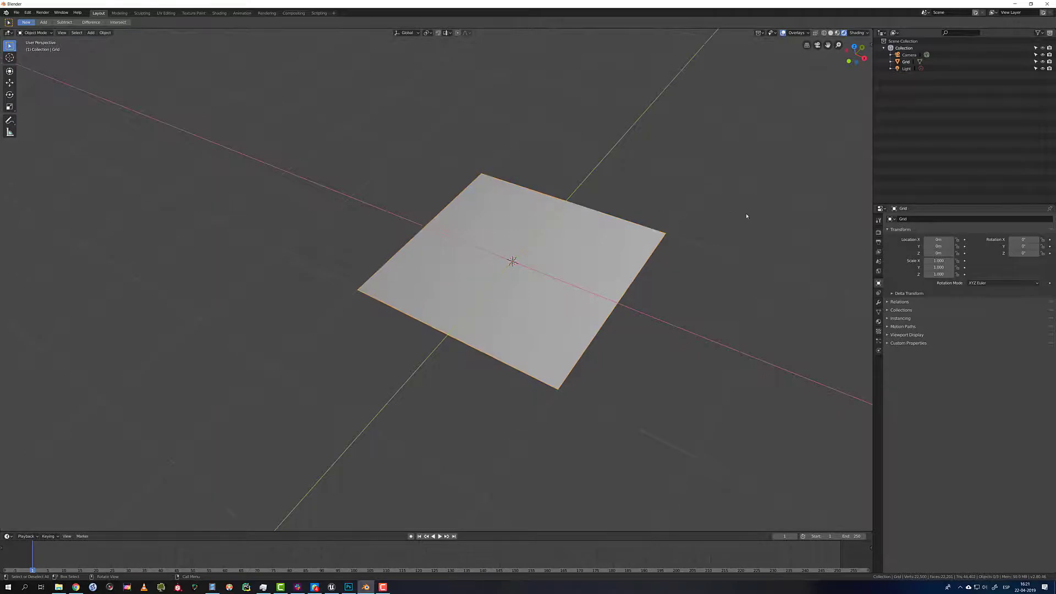
middle_drag(737, 258, 920, 268)
middle_drag(717, 302, 866, 301)
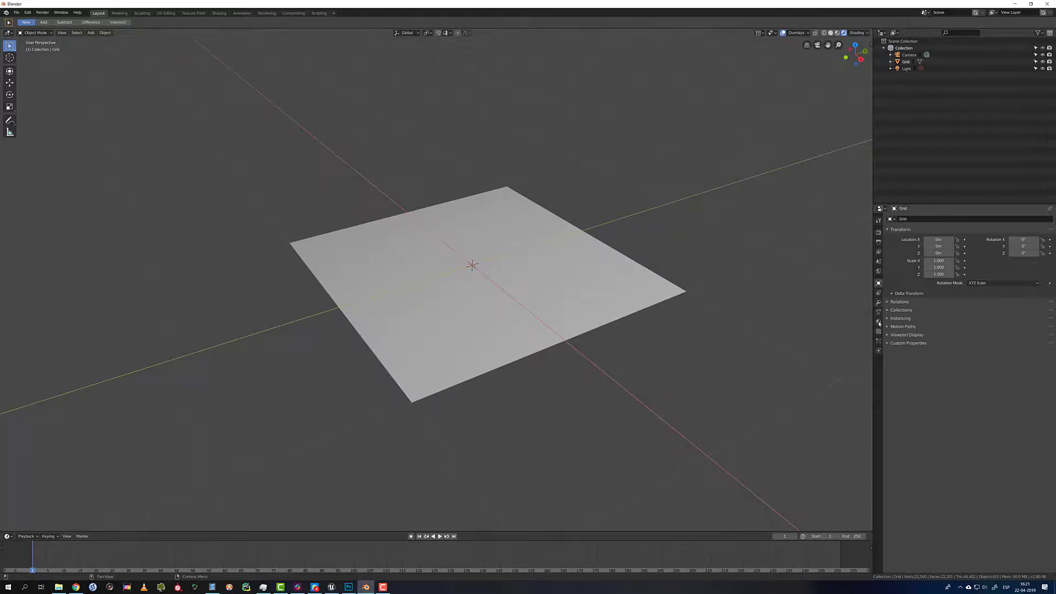
- Add a Displace modifier to the grid
click(879, 322)
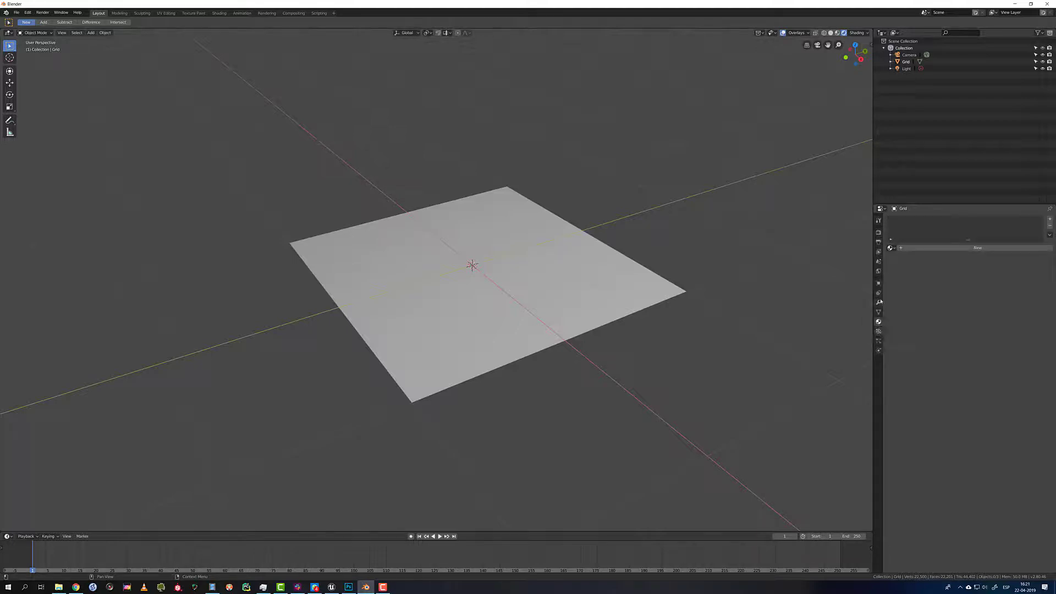
click(879, 303)
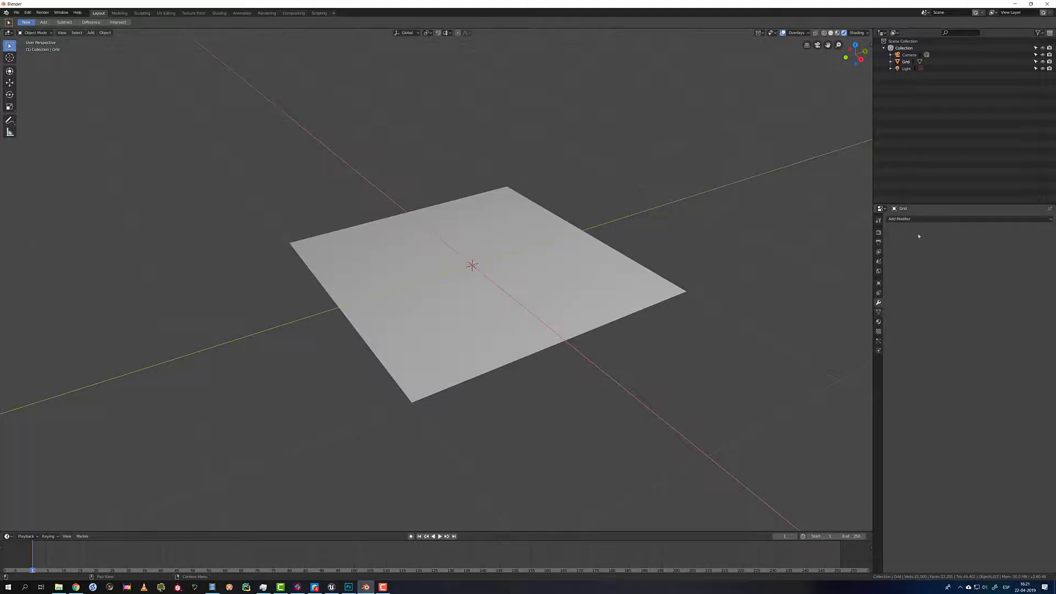
click(925, 220)
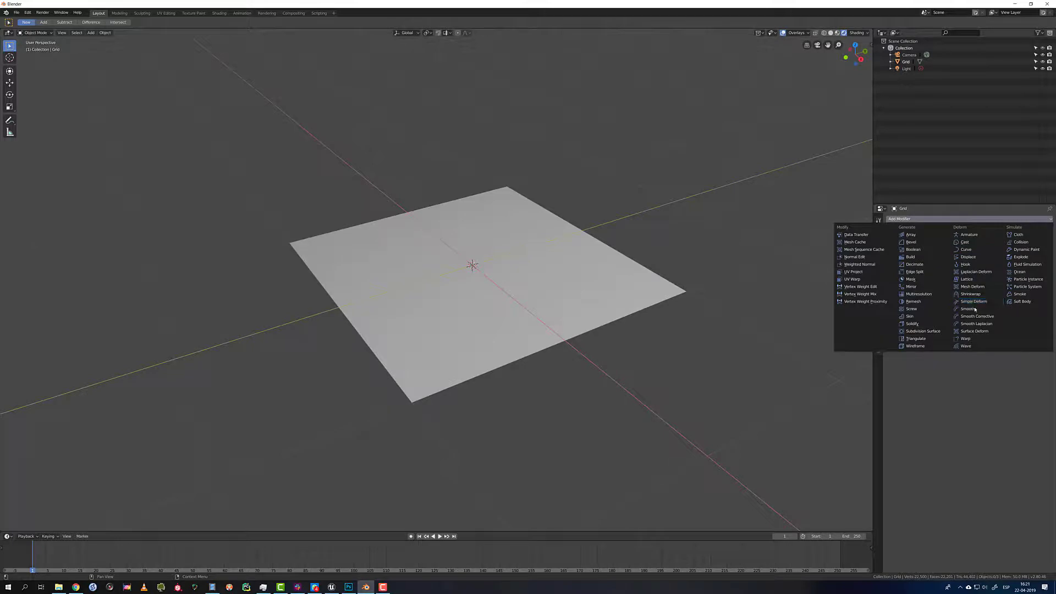
click(971, 258)
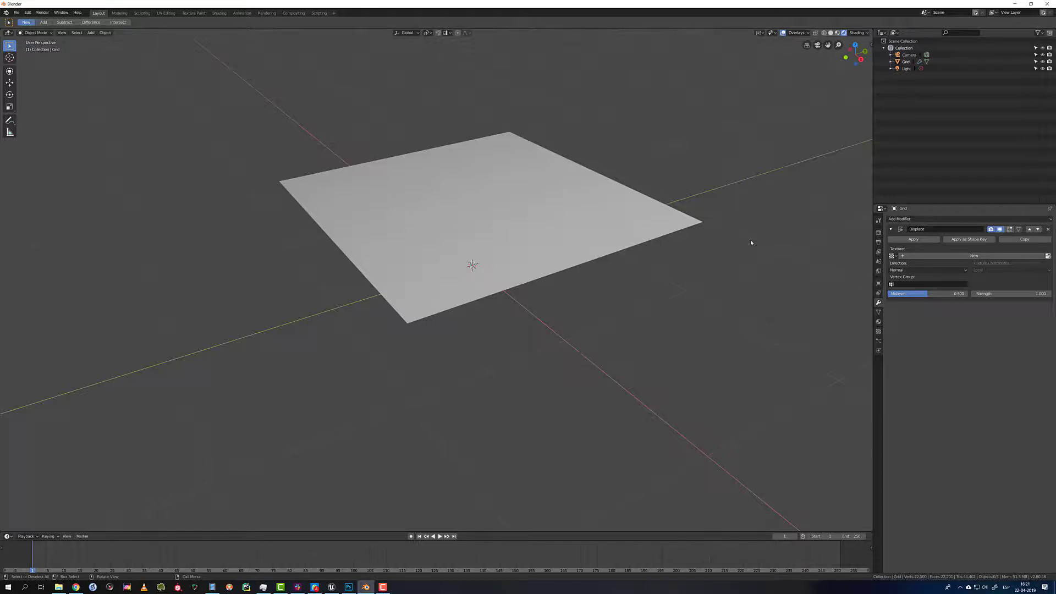
- Create a new texture for the Displace modifier and name it "desplazamiento"
click(936, 257)
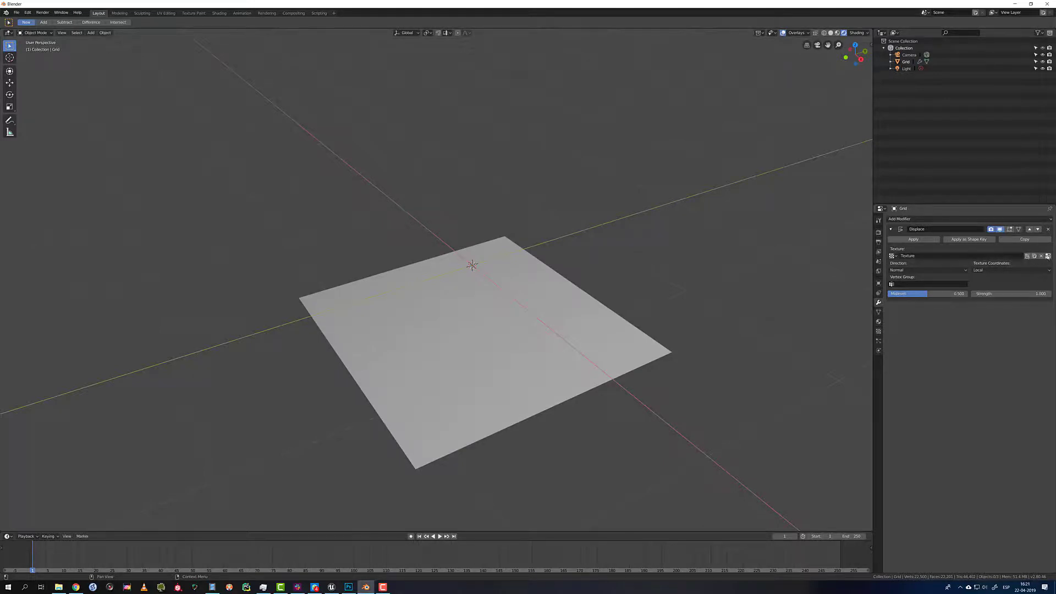
click(946, 256)
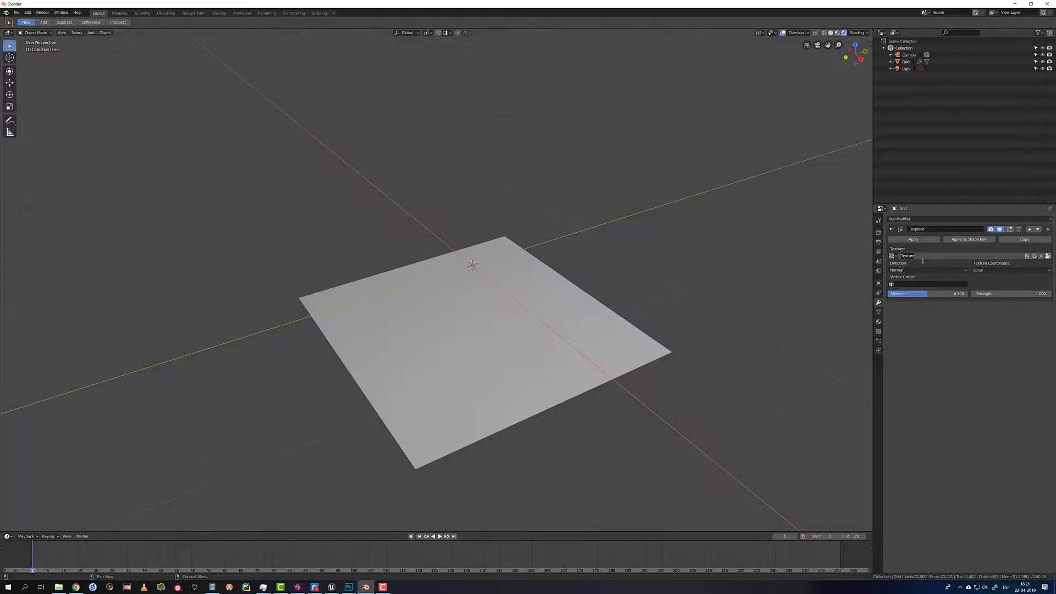
text(disp)
text(lazamiento)
key(Return)
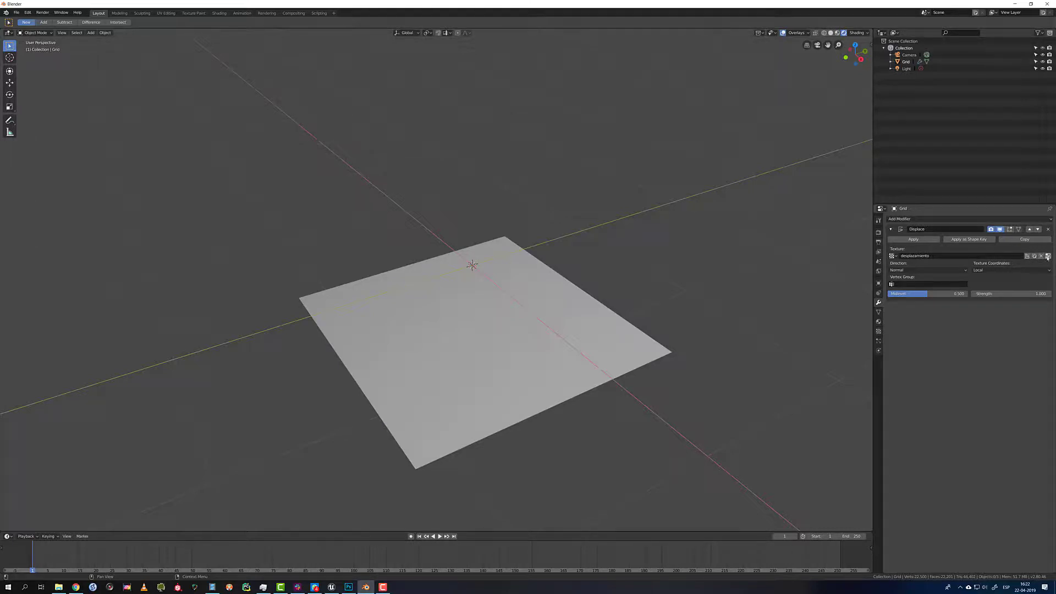
- Load monitosusana.exr from the Desktop folder "ejercicio escultura cnc" as the displacement texture's image and inspect the displaced grid
click(878, 332)
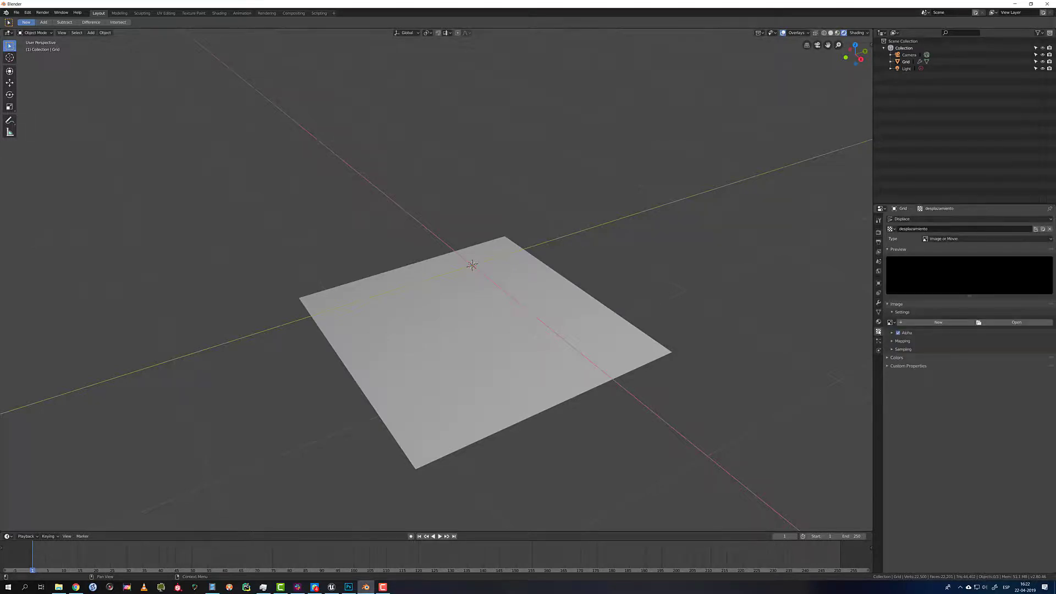
click(891, 229)
click(903, 240)
click(978, 325)
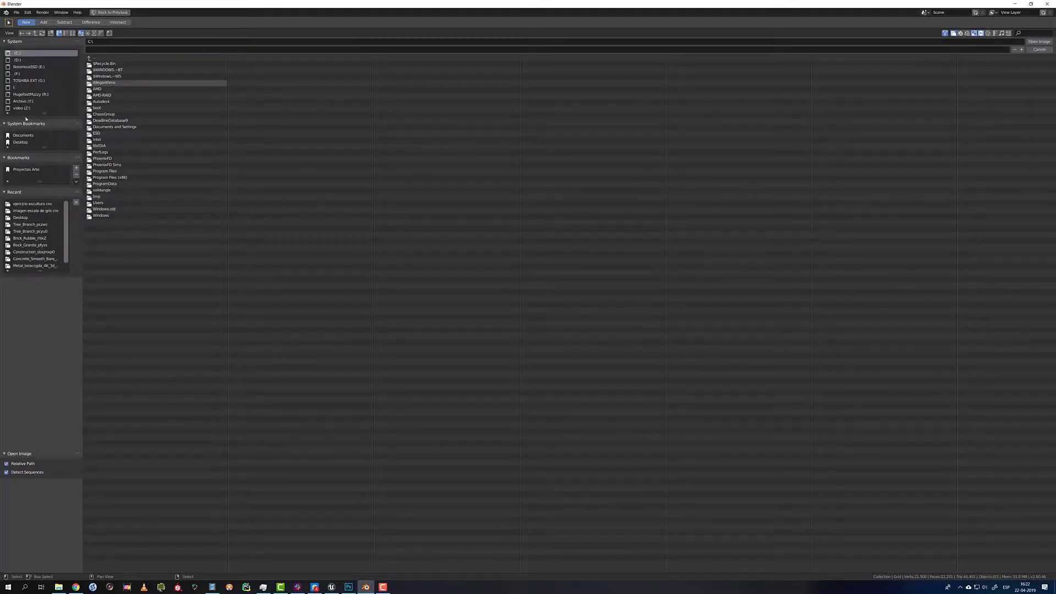
click(21, 142)
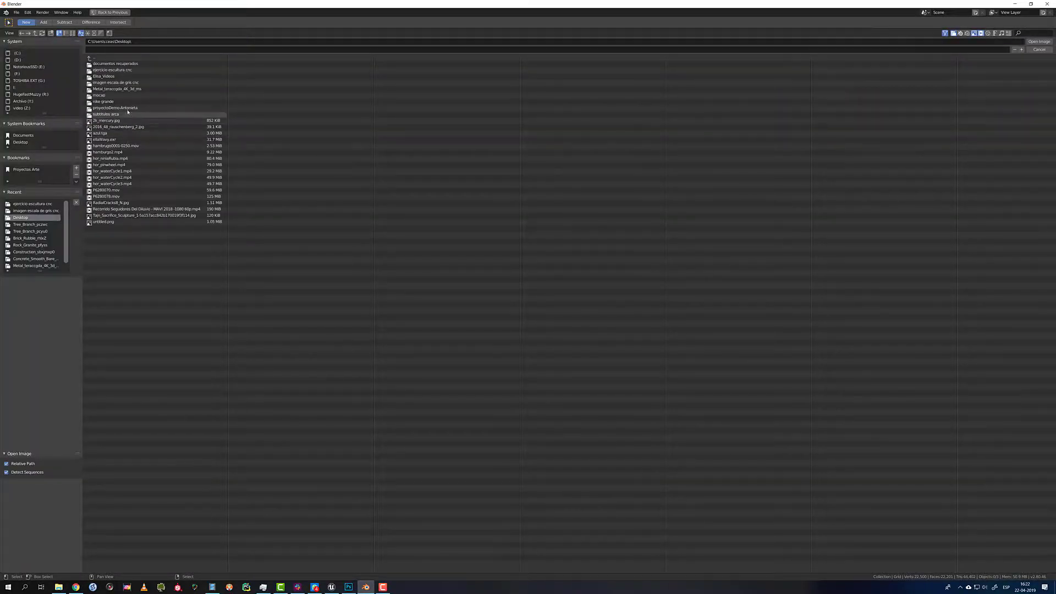
double_click(121, 71)
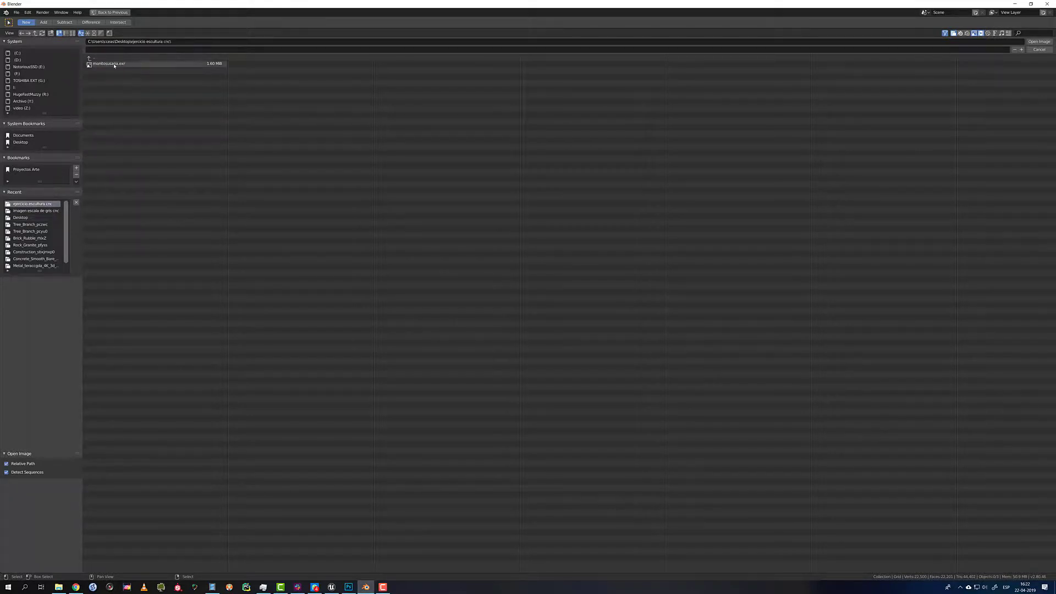
click(115, 64)
double_click(114, 64)
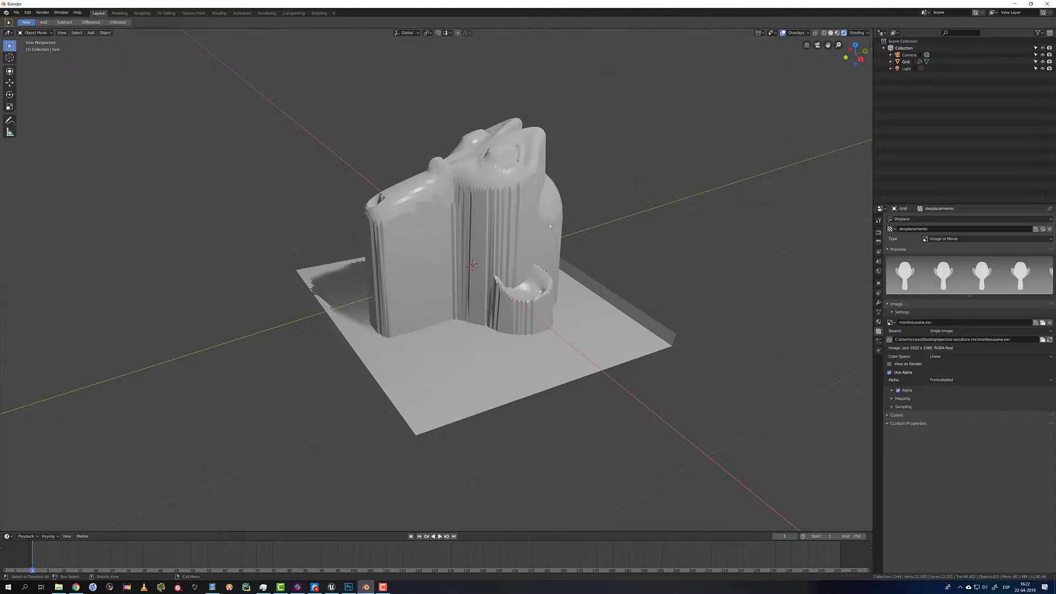
middle_drag(776, 264, 496, 219)
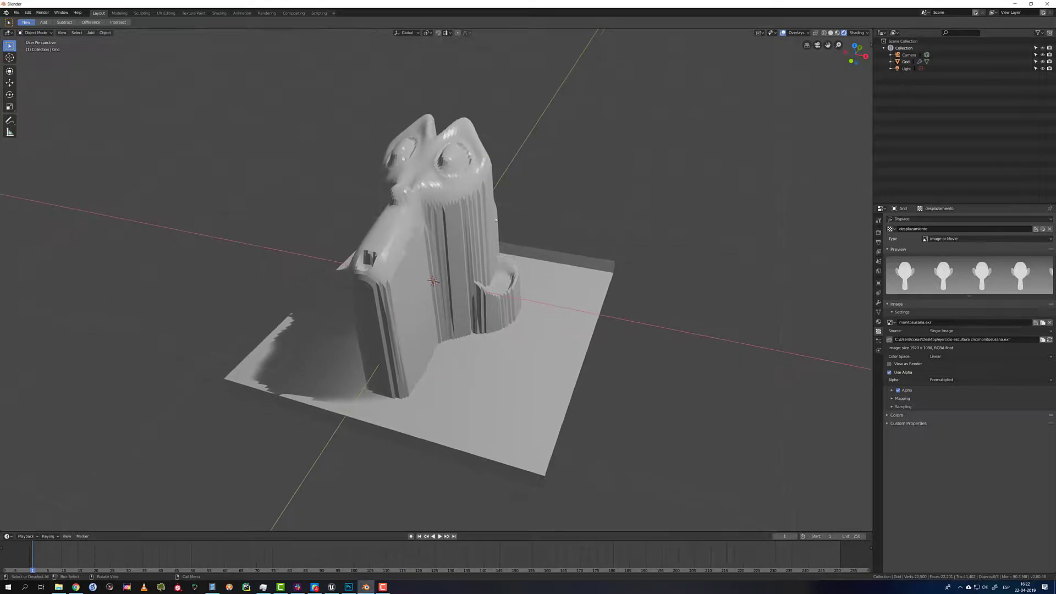
- Set the Displace modifier's strength to 0.2 and inspect the flattened monkey relief
middle_drag(584, 199, 759, 229)
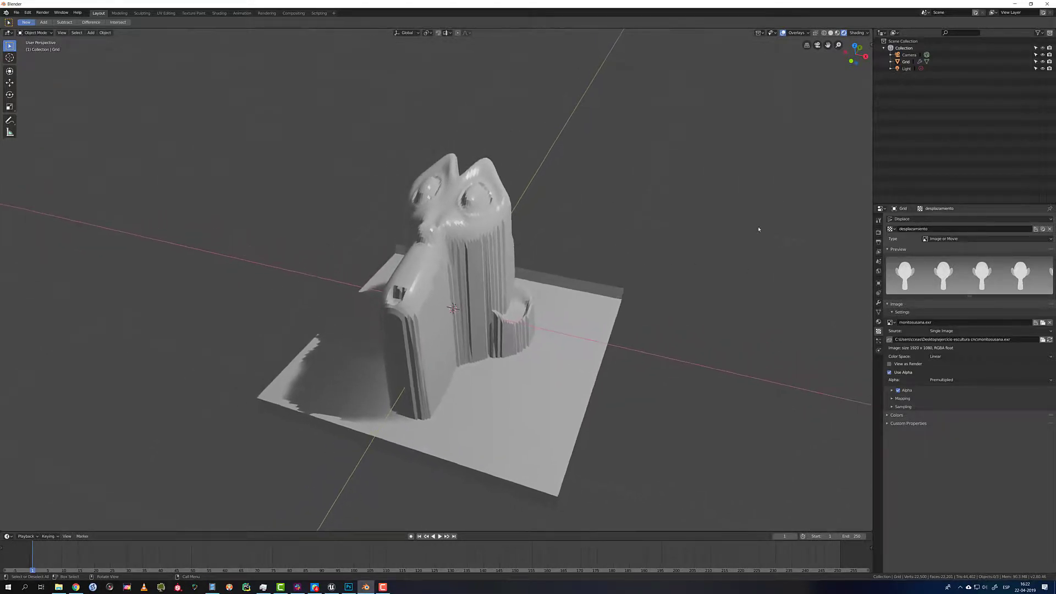
click(879, 302)
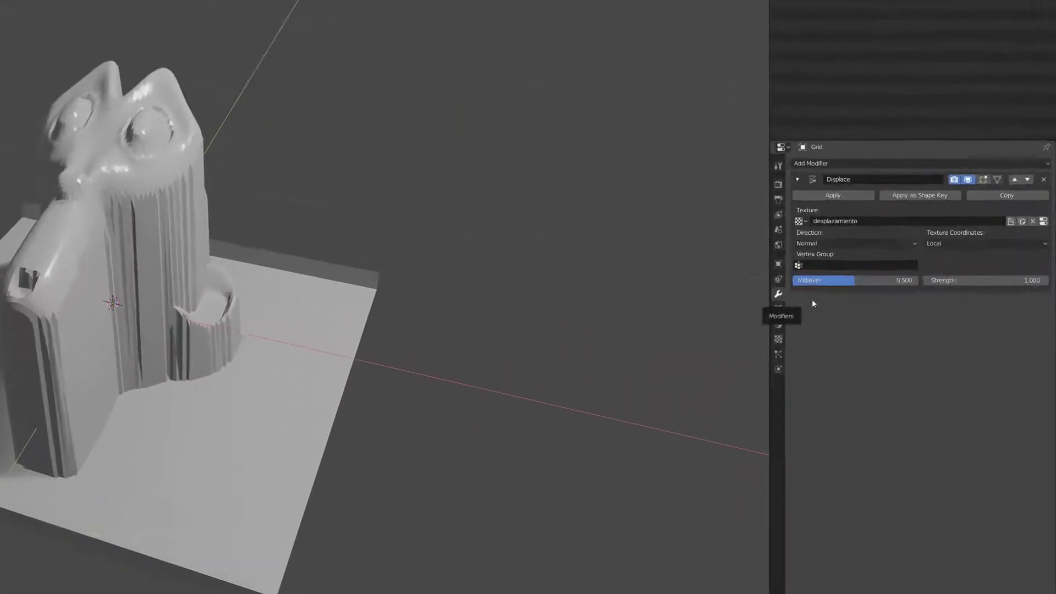
mouse_move(967, 270)
mouse_down()
mouse_move(911, 270)
mouse_move(987, 274)
mouse_up()
scroll(226, 176, up, 5)
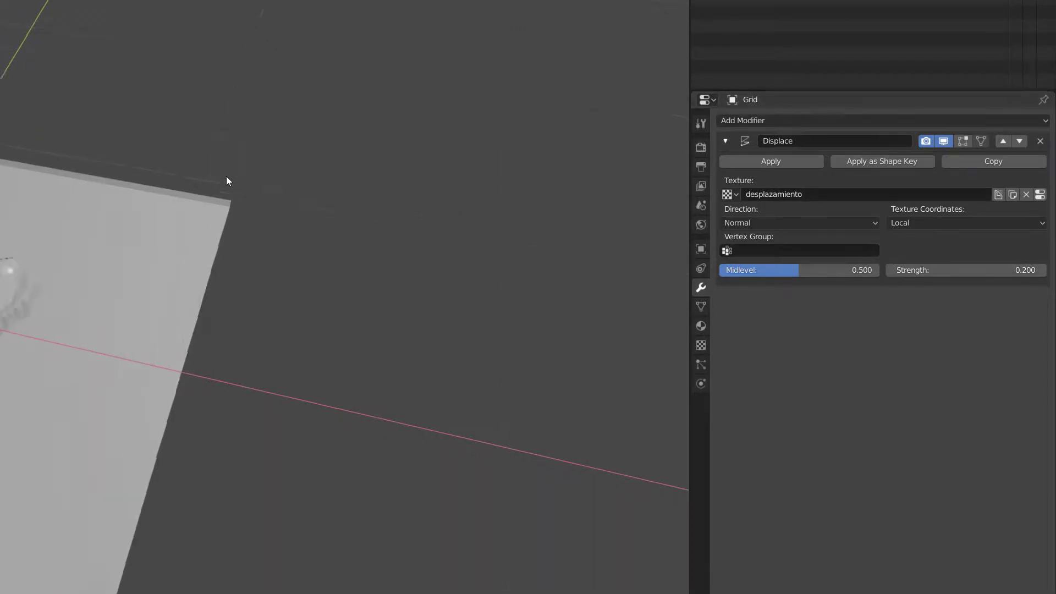
scroll(226, 177, up, 5)
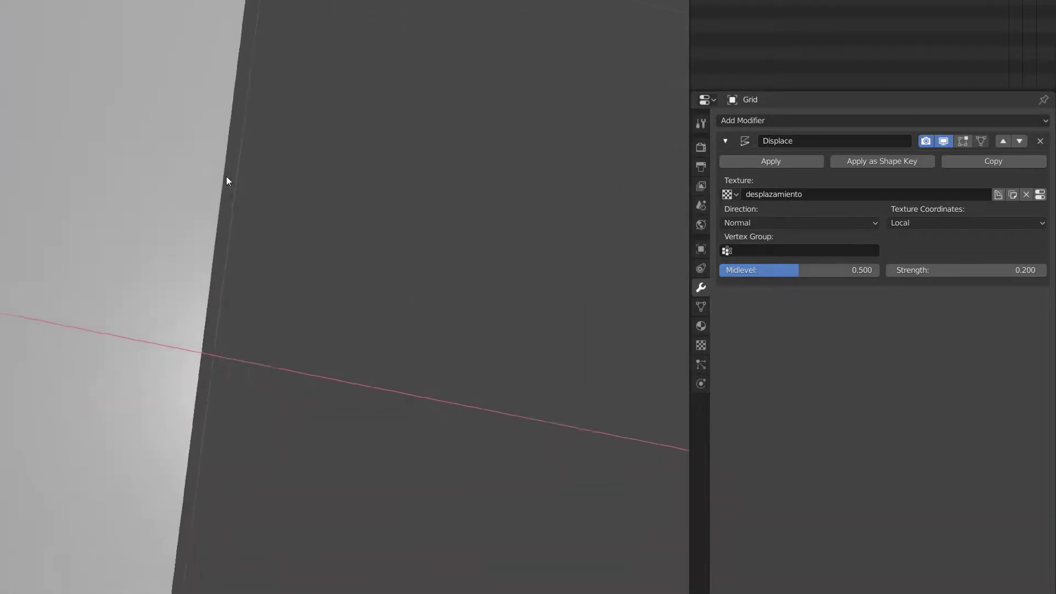
scroll(226, 176, up, 2)
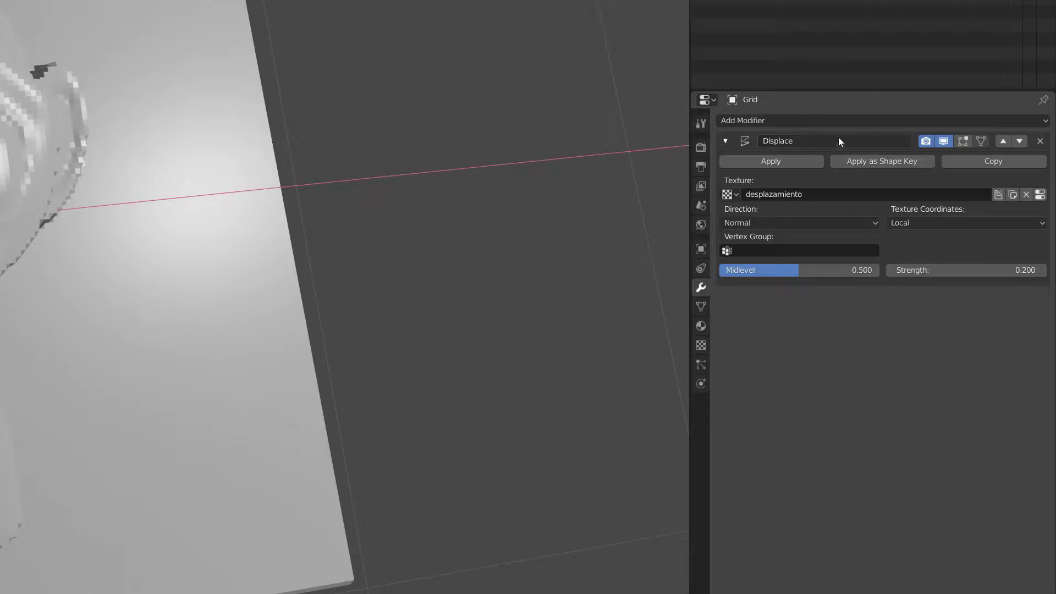
- Add a Subdivision Surface modifier to the grid and move it above the Displace modifier
click(754, 120)
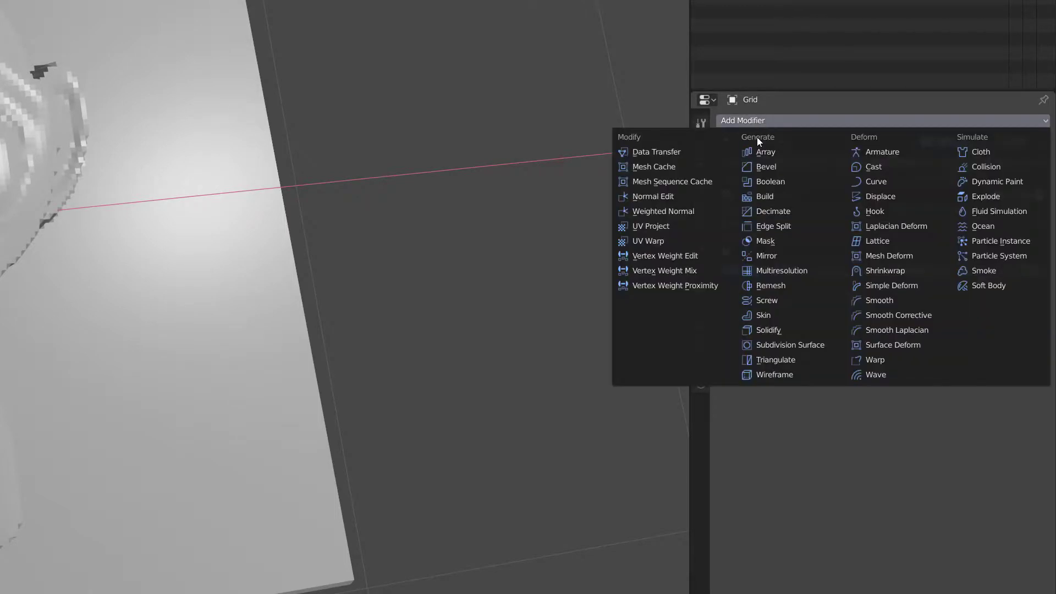
click(800, 345)
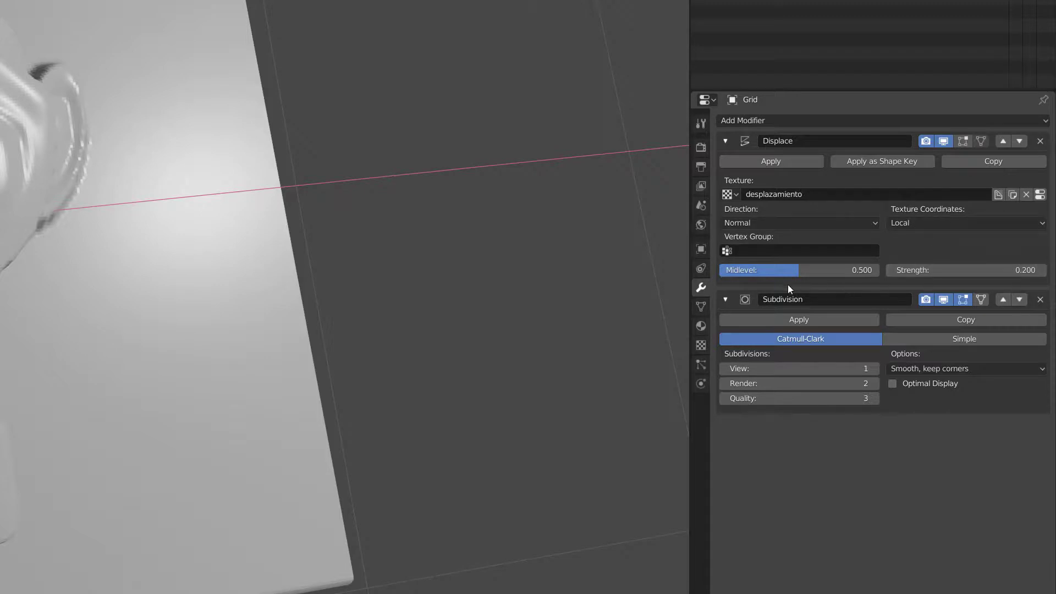
click(1003, 299)
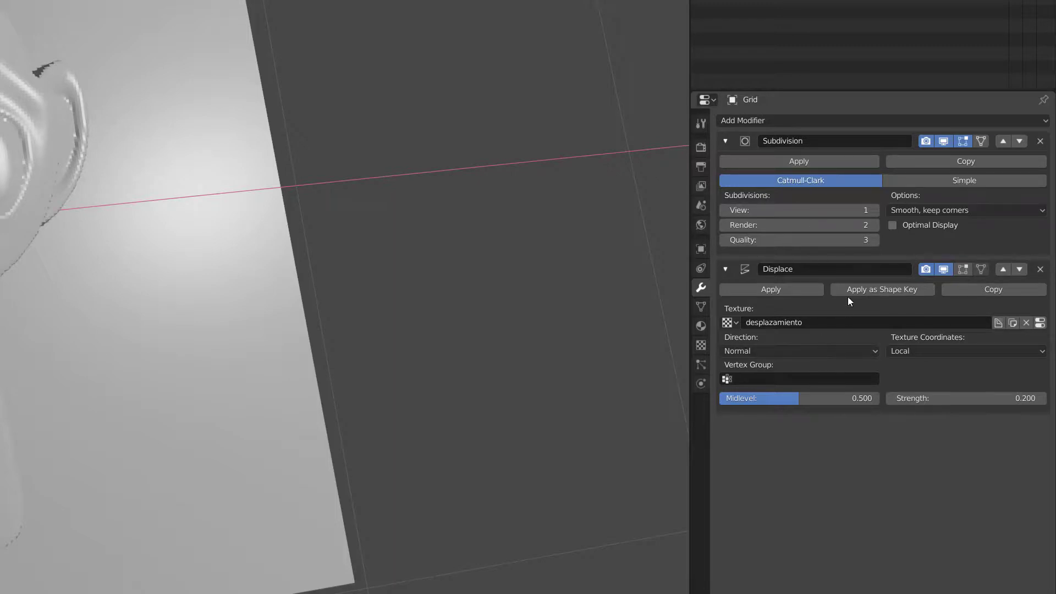
- Raise the Subdivision modifier's viewport level to 3 and inspect the relief's side walls and surface
click(875, 211)
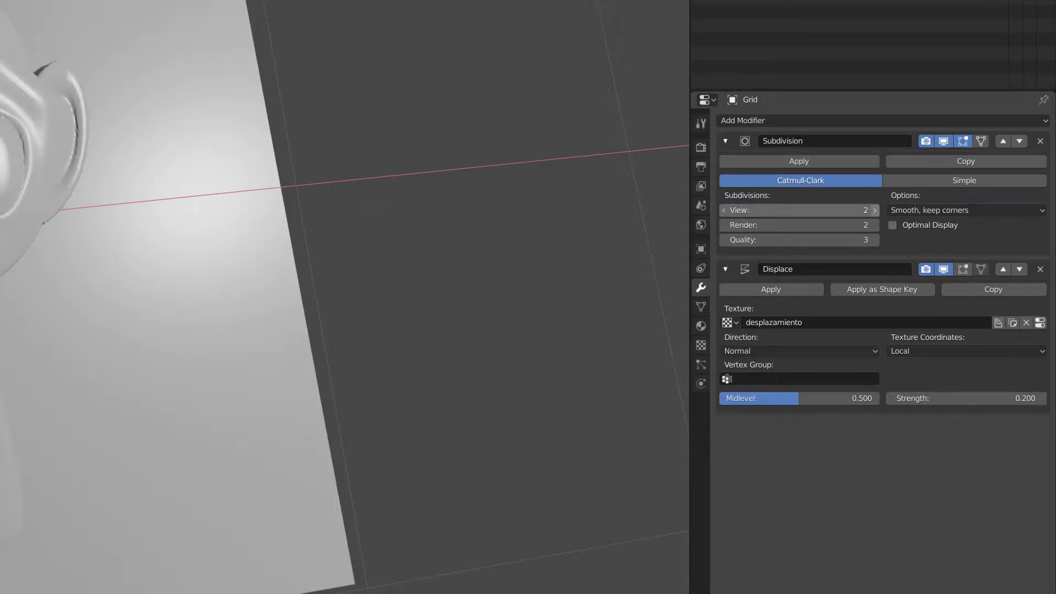
key(ctrl+3)
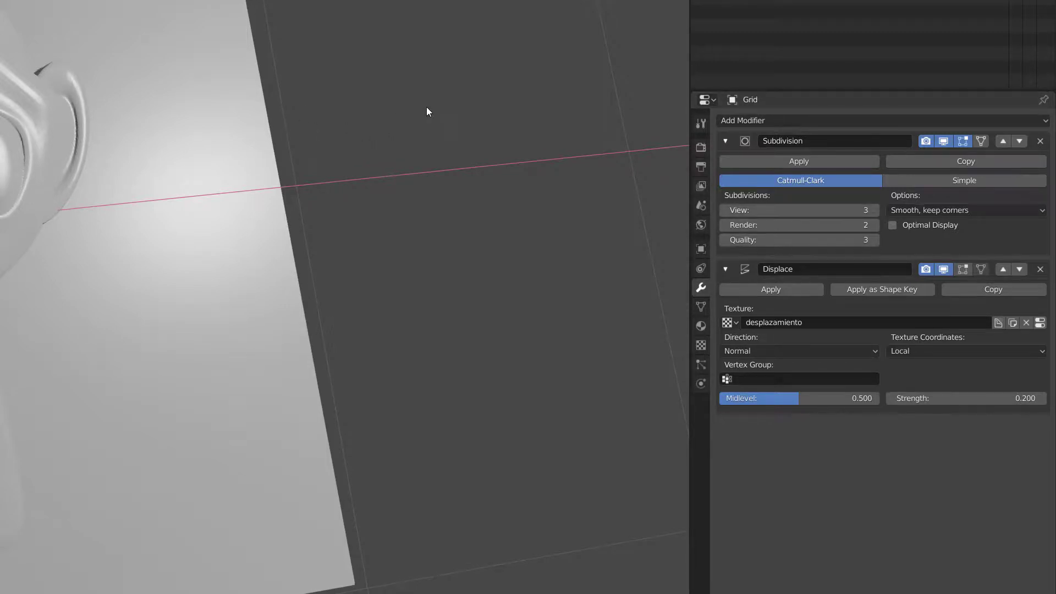
mouse_move(427, 107)
middle_down()
mouse_move(425, 88)
mouse_move(484, 130)
mouse_move(451, 110)
mouse_move(474, 116)
mouse_move(501, 154)
mouse_move(440, 94)
mouse_move(473, 91)
mouse_move(484, 96)
mouse_move(365, 128)
mouse_move(128, 254)
mouse_move(94, 344)
mouse_move(106, 338)
middle_up()
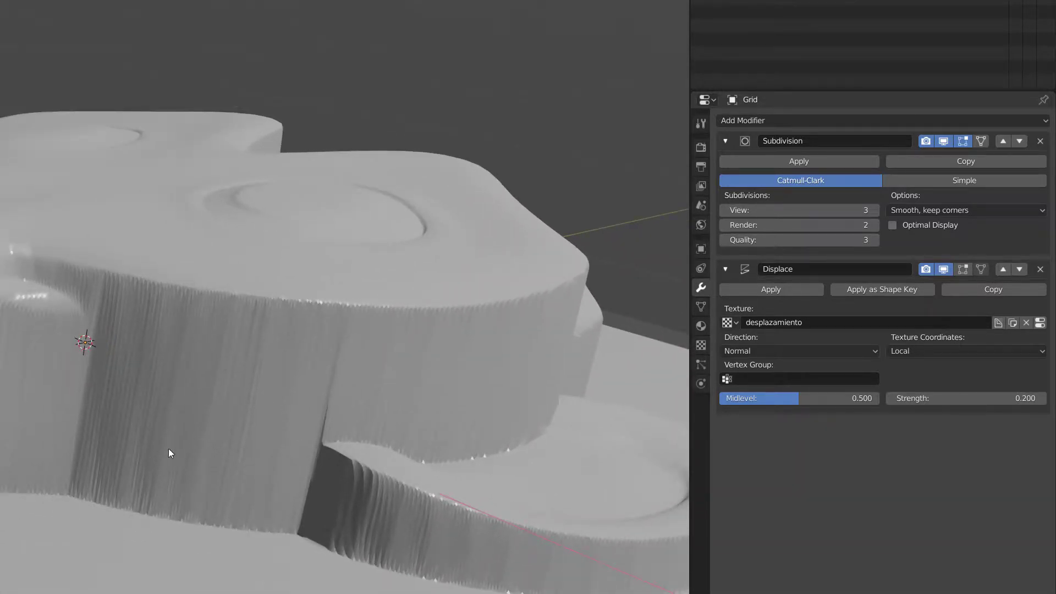
middle_drag(351, 384, 615, 238)
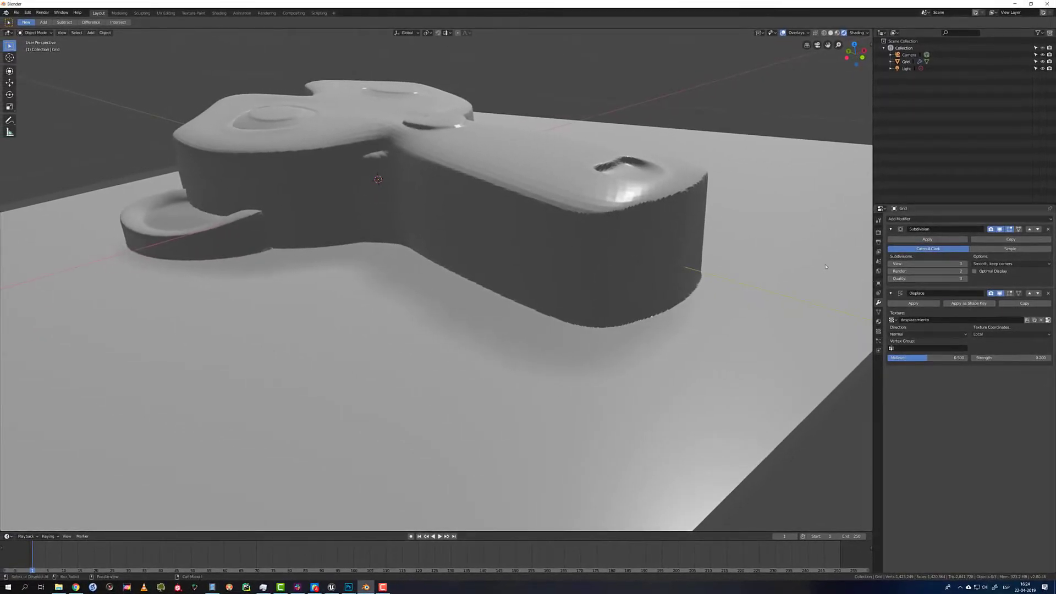
- Set the Displace strength to 0.1 and view the whole relief plate
click(1006, 358)
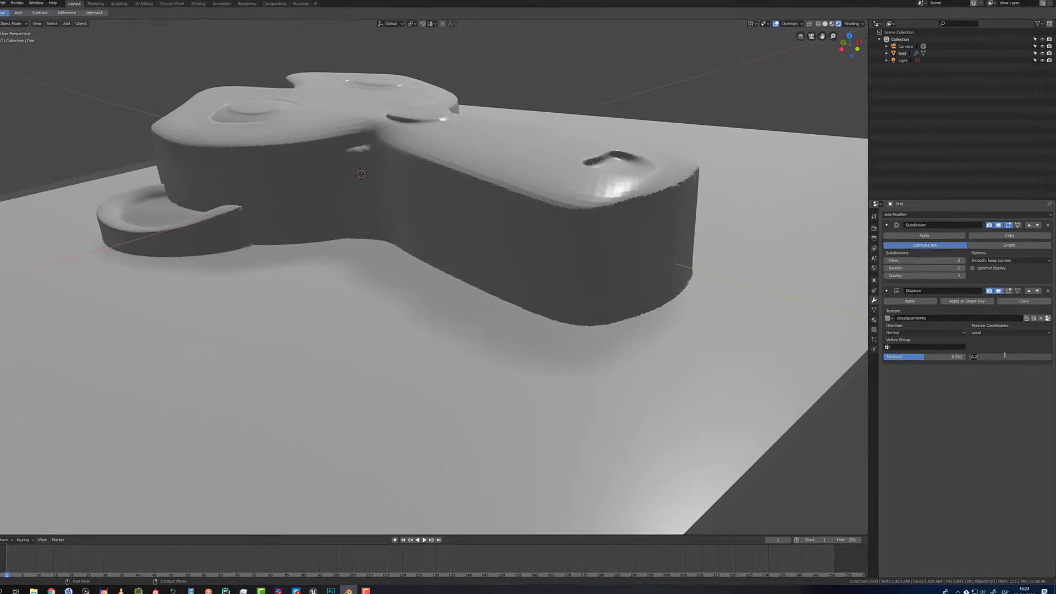
text(.1)
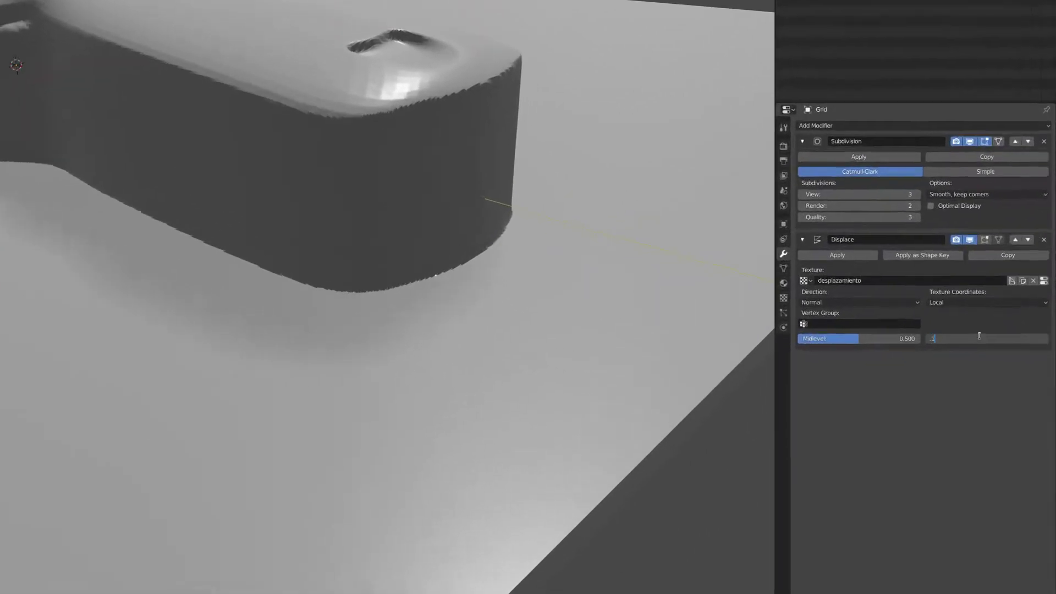
key(Return)
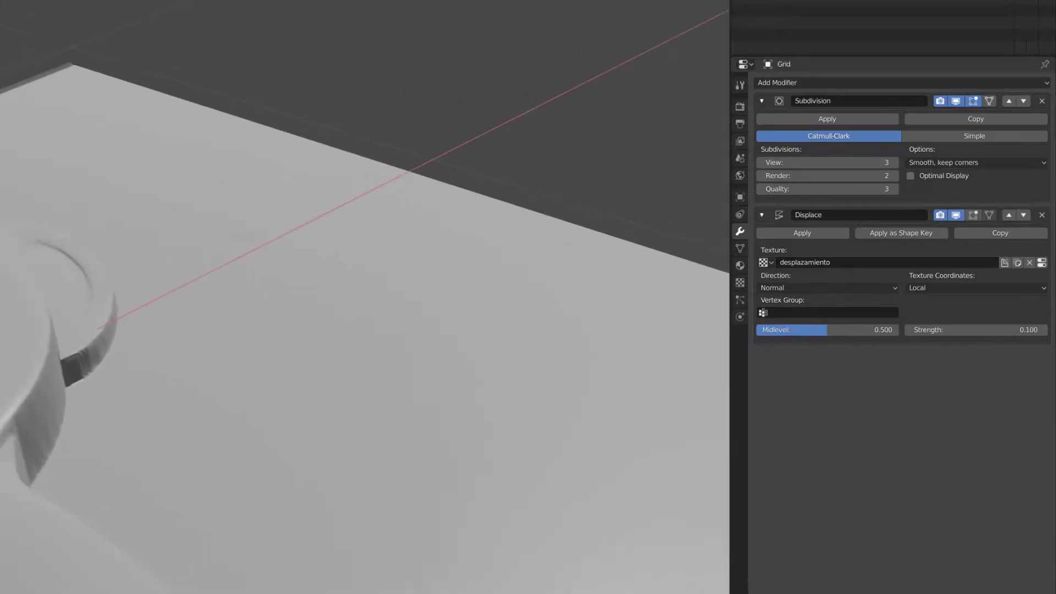
middle_drag(275, 374, 592, 168)
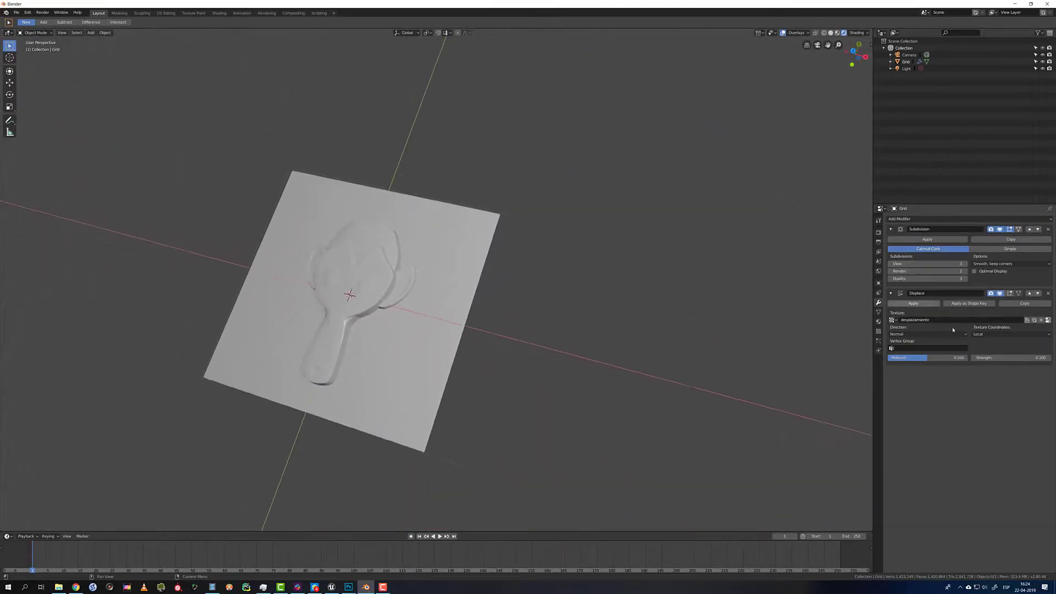
- Invert the relief with a Displace strength of -0.1 and inspect the engraved monkey head
click(1002, 358)
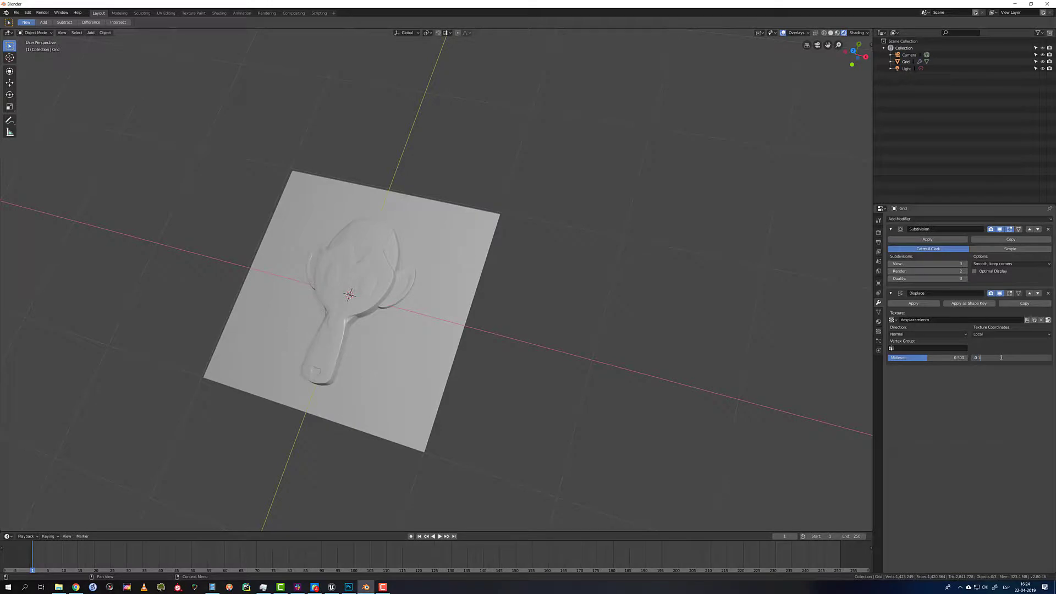
text(-0.1)
key(Return)
middle_drag(533, 234, 766, 227)
scroll(509, 252, up, 2)
scroll(508, 253, up, 2)
scroll(509, 253, down, 2)
scroll(508, 252, down, 3)
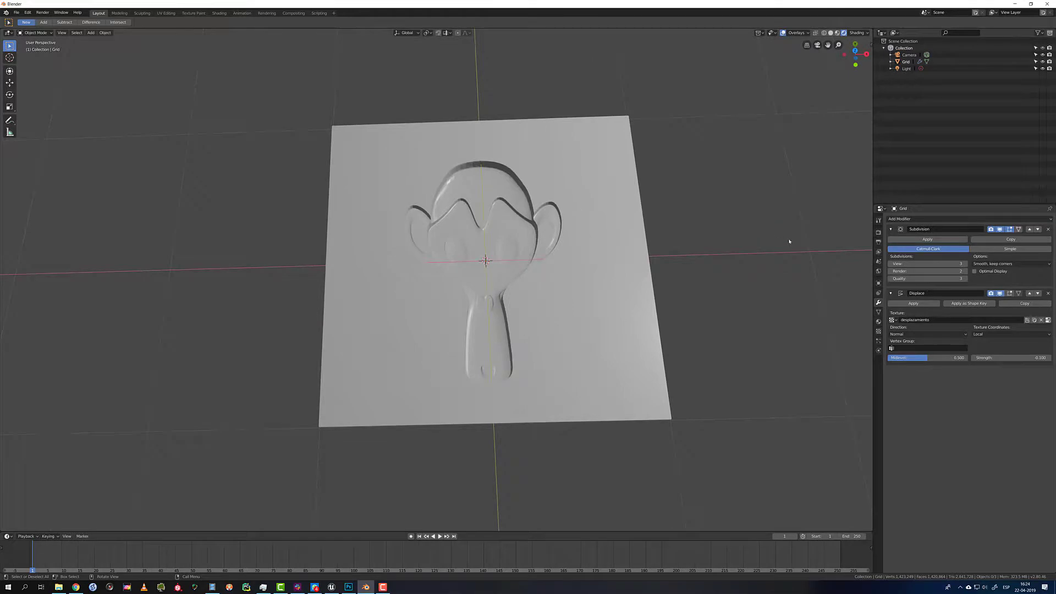
- Create a new material for the grid and set its base color to golden yellow
click(879, 323)
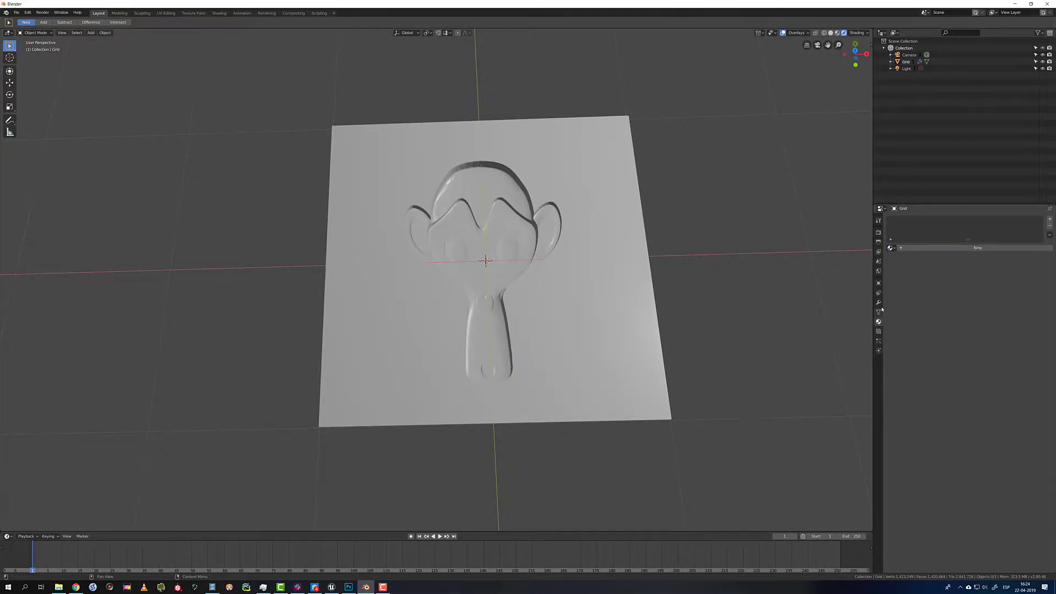
click(606, 250)
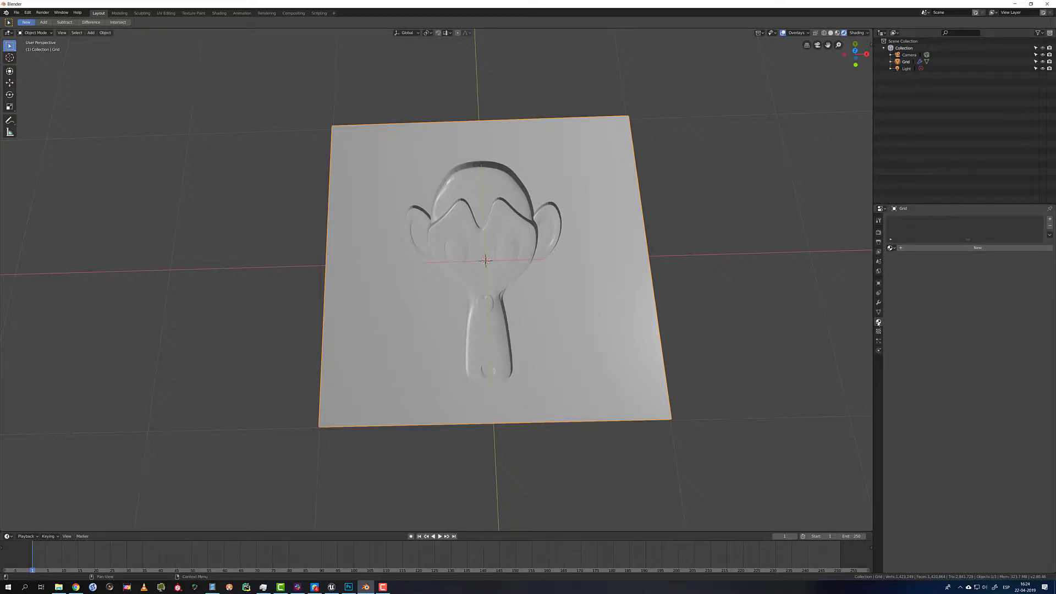
click(910, 251)
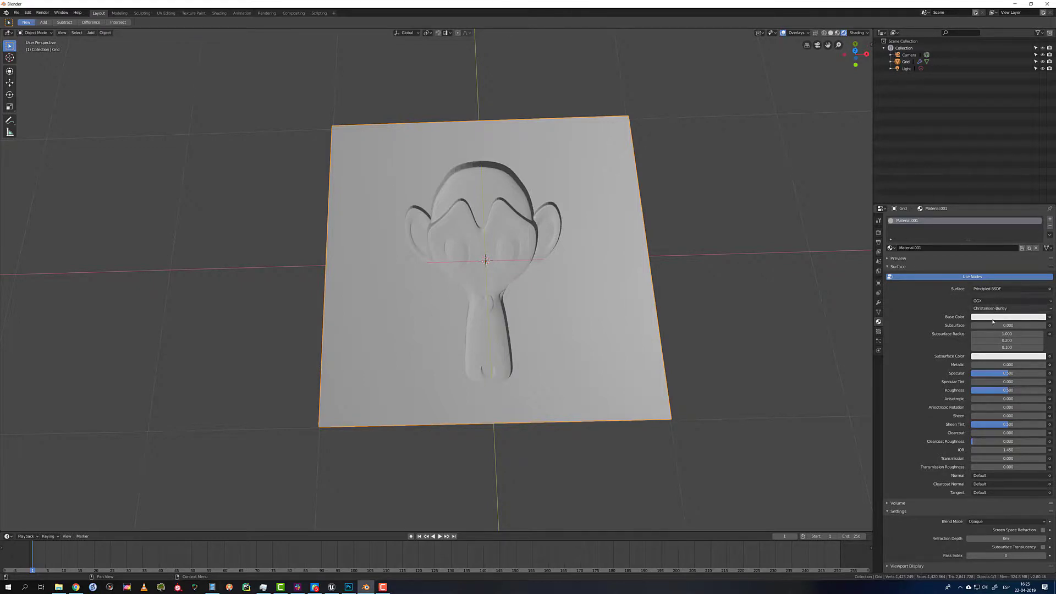
click(1002, 317)
drag(1003, 259, 990, 258)
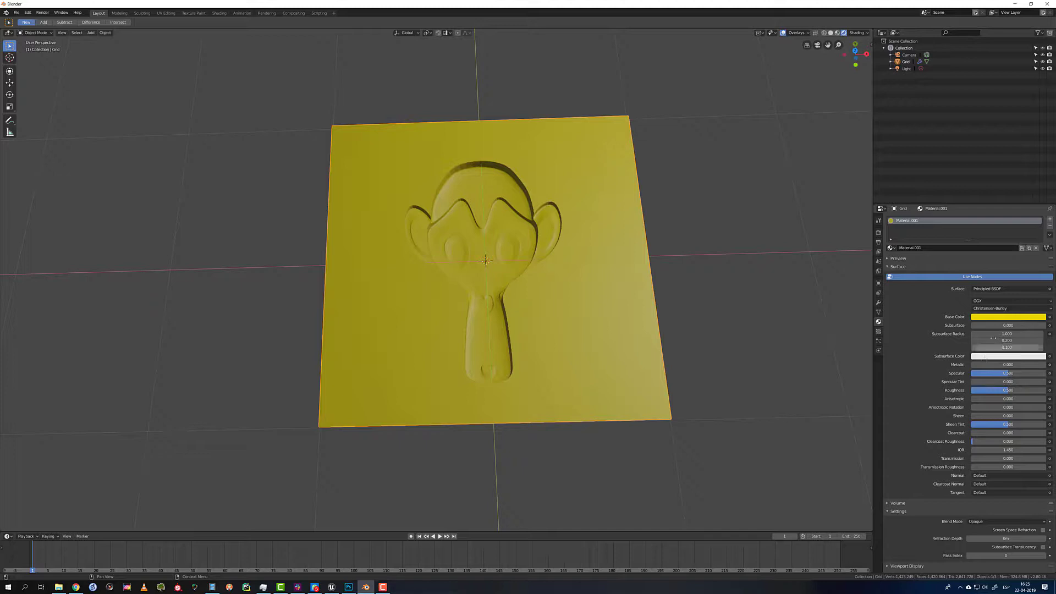
click(1009, 318)
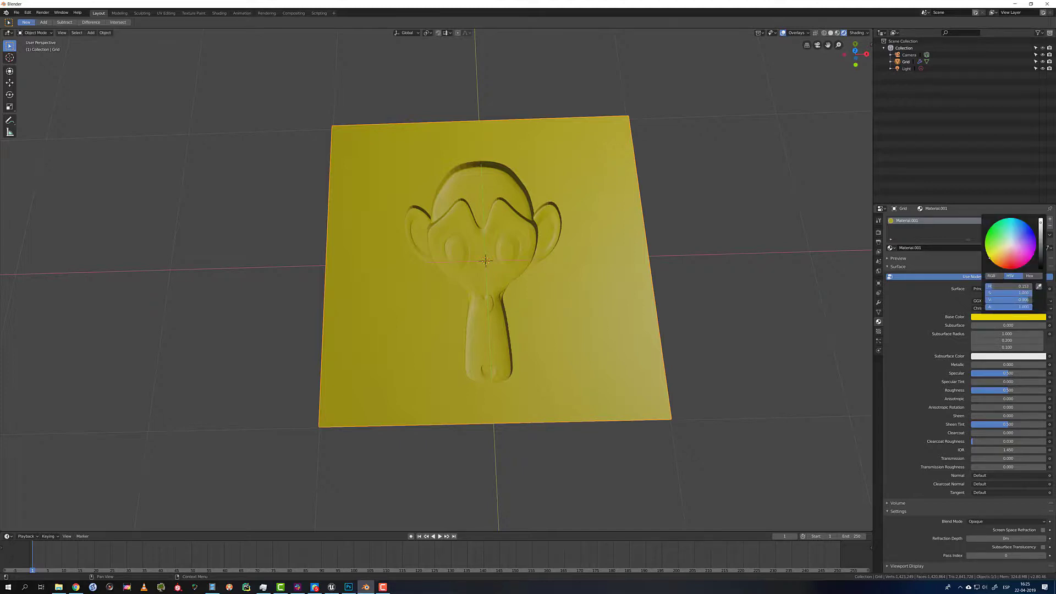
drag(990, 258, 991, 259)
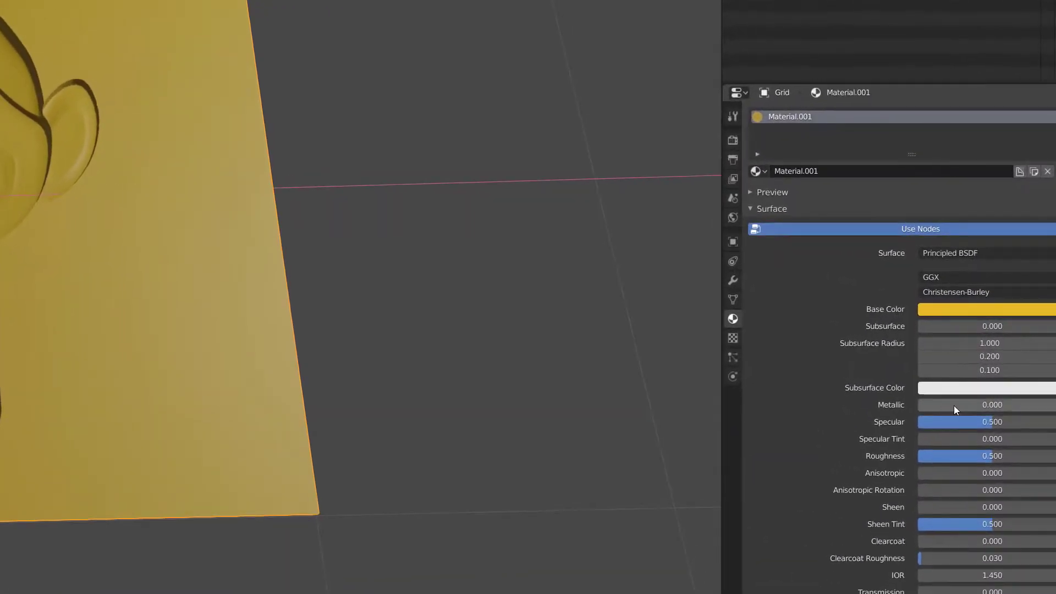
- Set the gold material's Metallic and Specular to 1 and its Roughness to 0.382
click(954, 405)
text(1)
key(Return)
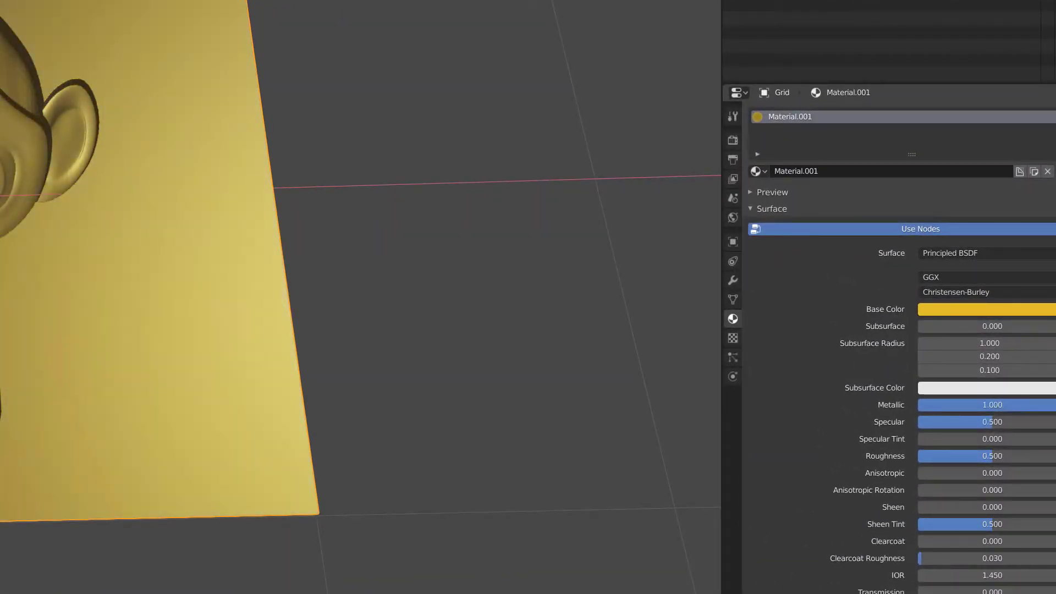
click(984, 422)
text(1)
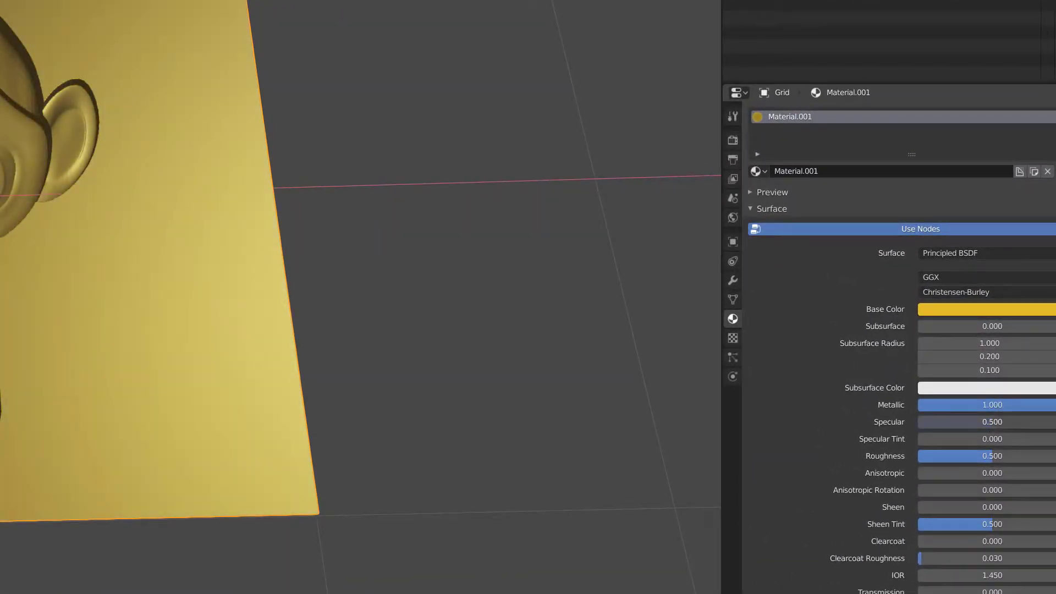
key(Return)
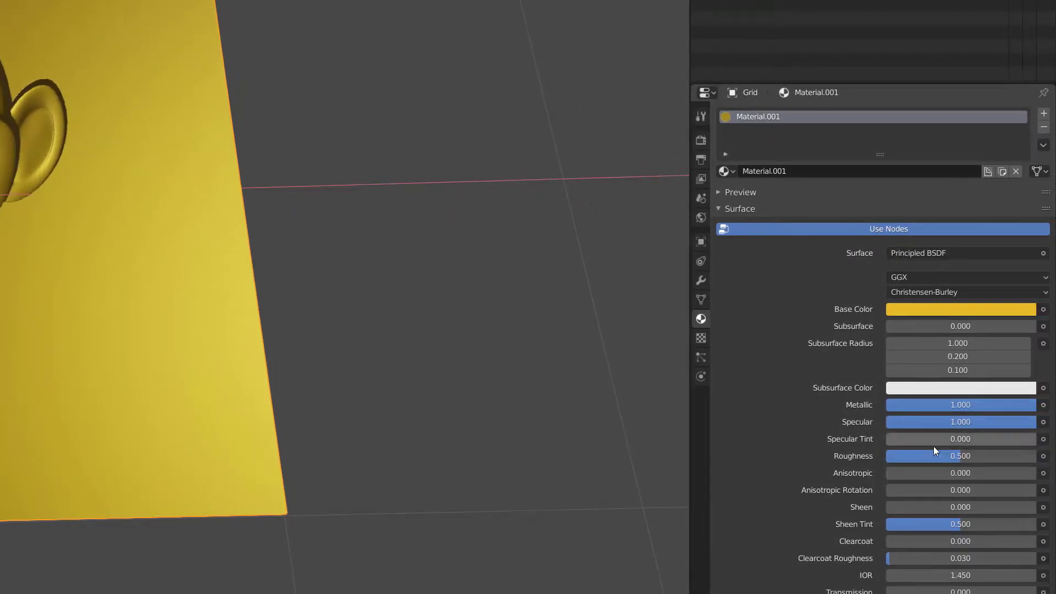
click(936, 456)
mouse_move(935, 456)
mouse_down()
mouse_move(880, 456)
mouse_move(923, 456)
mouse_up()
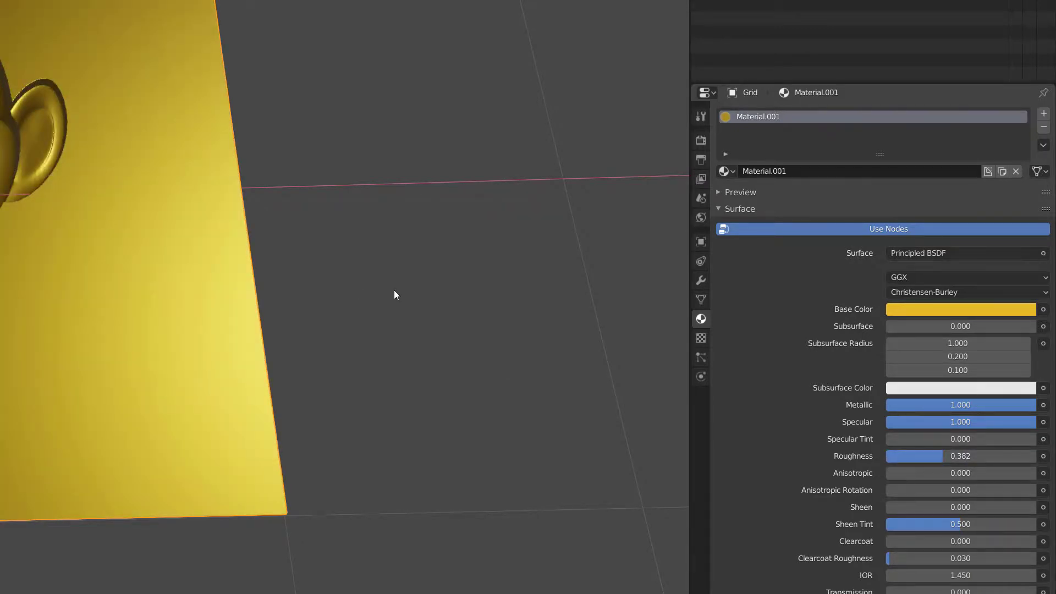
middle_drag(394, 295, 366, 279)
middle_drag(130, 77, 304, 342)
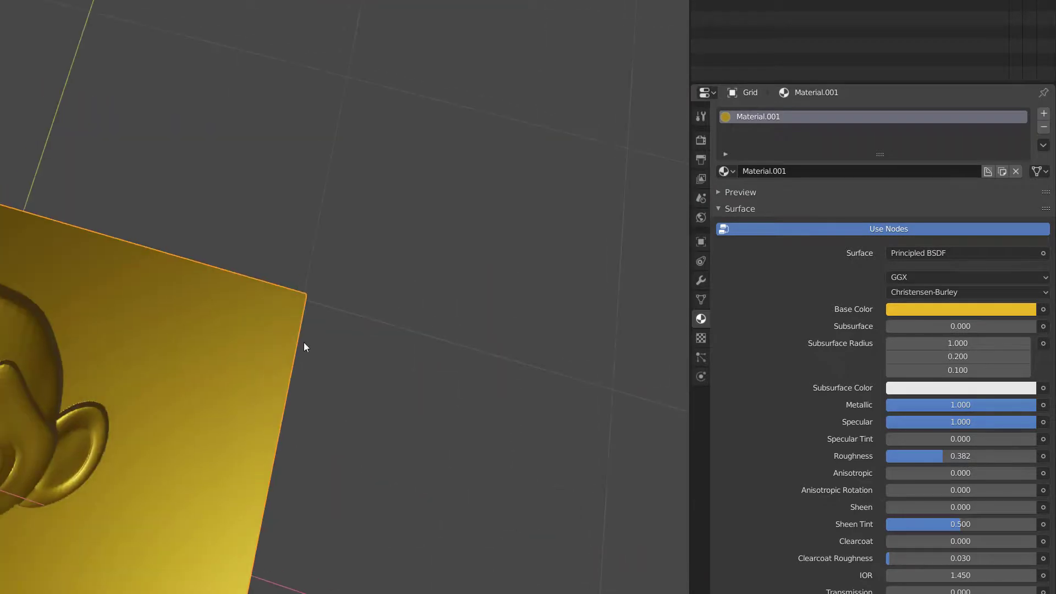
- Lower the Subdivision modifier's viewport level to 1
click(701, 279)
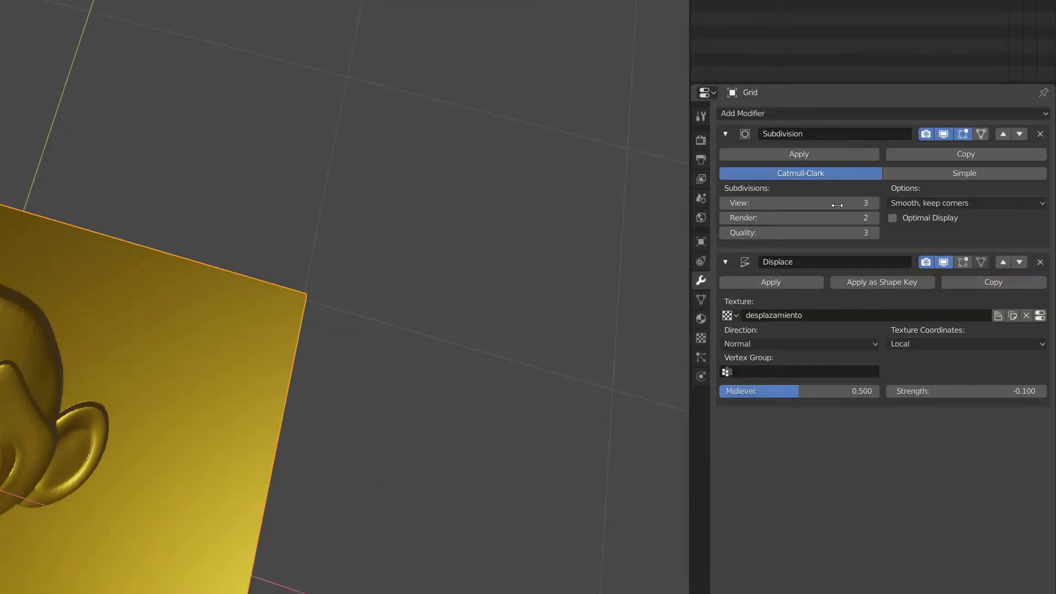
click(724, 204)
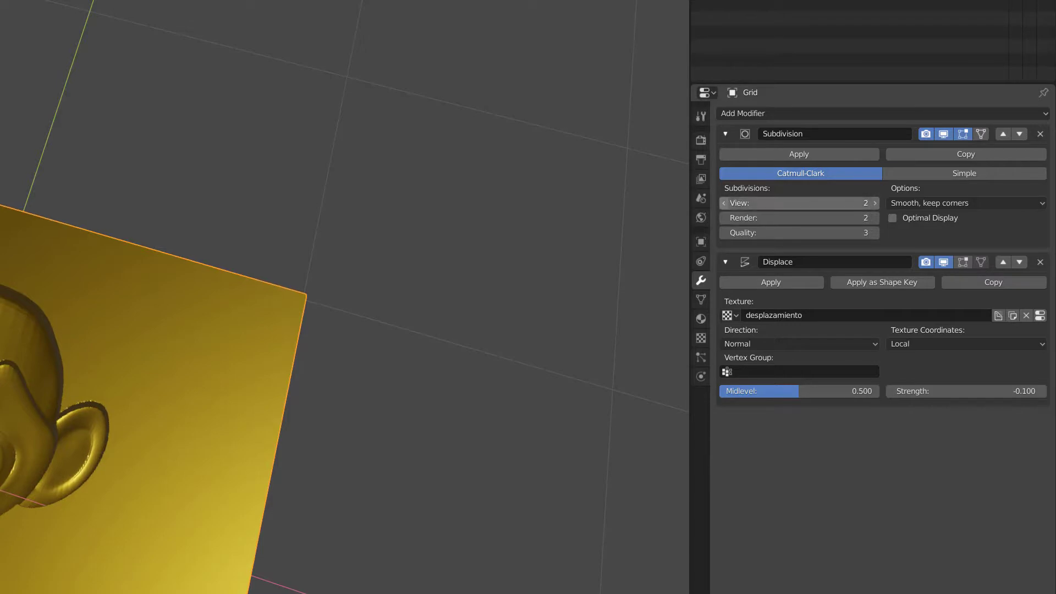
click(723, 205)
middle_drag(323, 401, 331, 392)
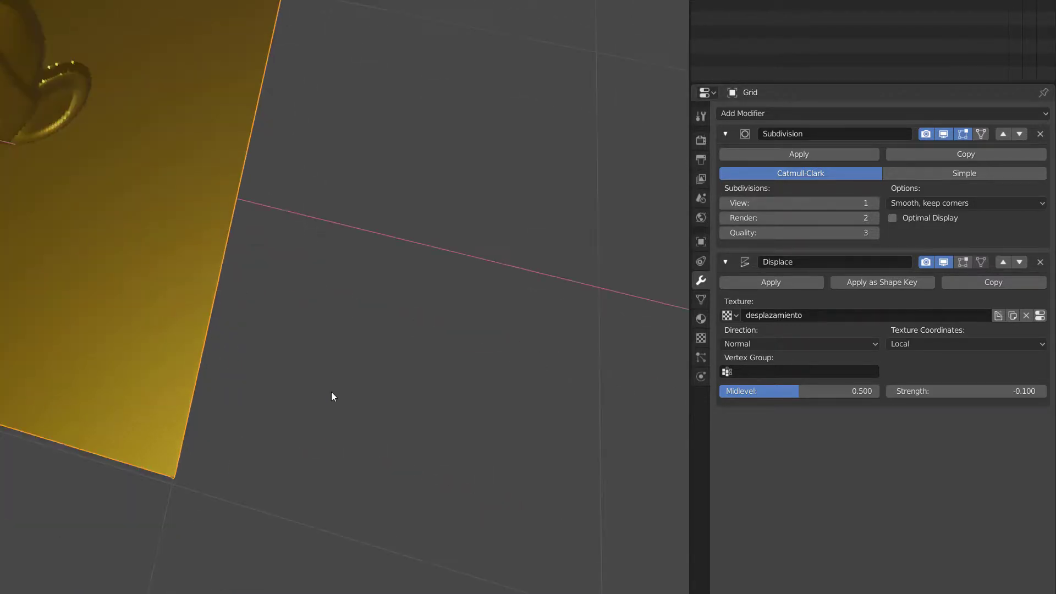
- Apply smooth shading to the grid and deselect it
right_click(146, 177)
click(148, 175)
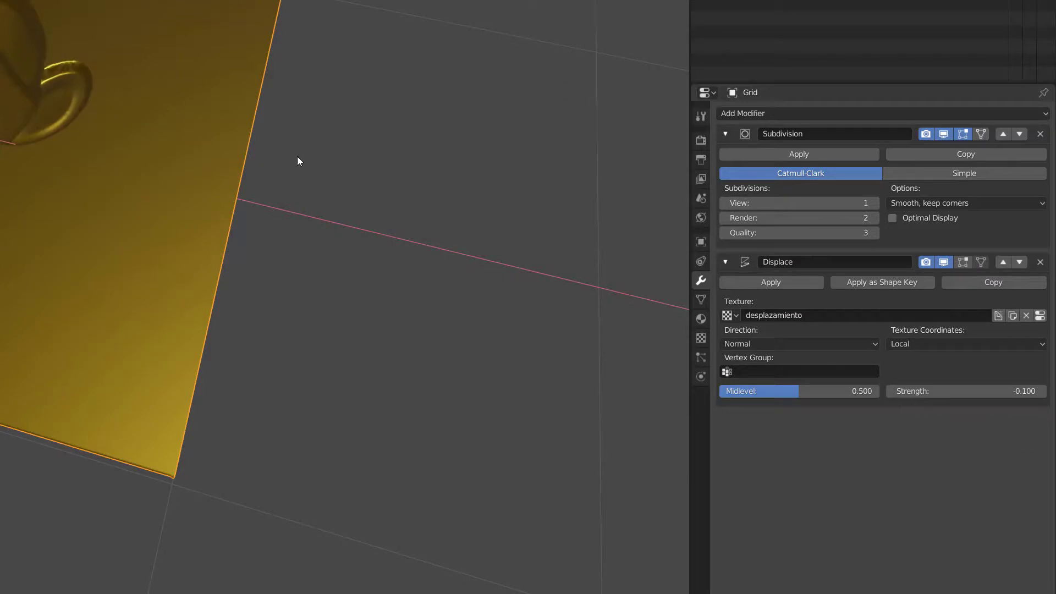
click(297, 156)
- Set the Displace strength to 0.1 so the gold monkey head rises from the plate
middle_drag(319, 196, 551, 325)
click(1009, 394)
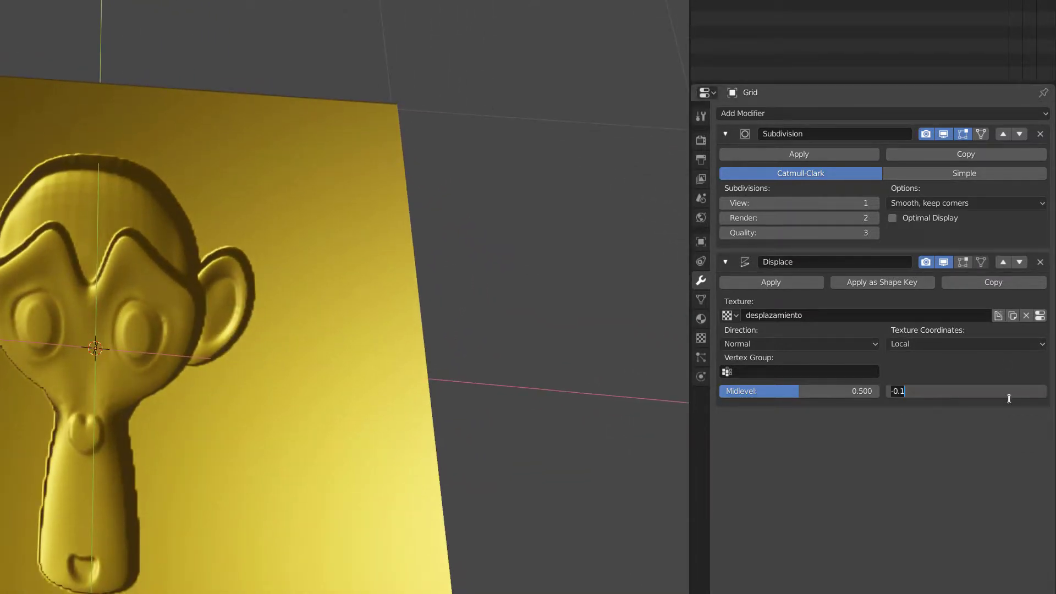
key(Return)
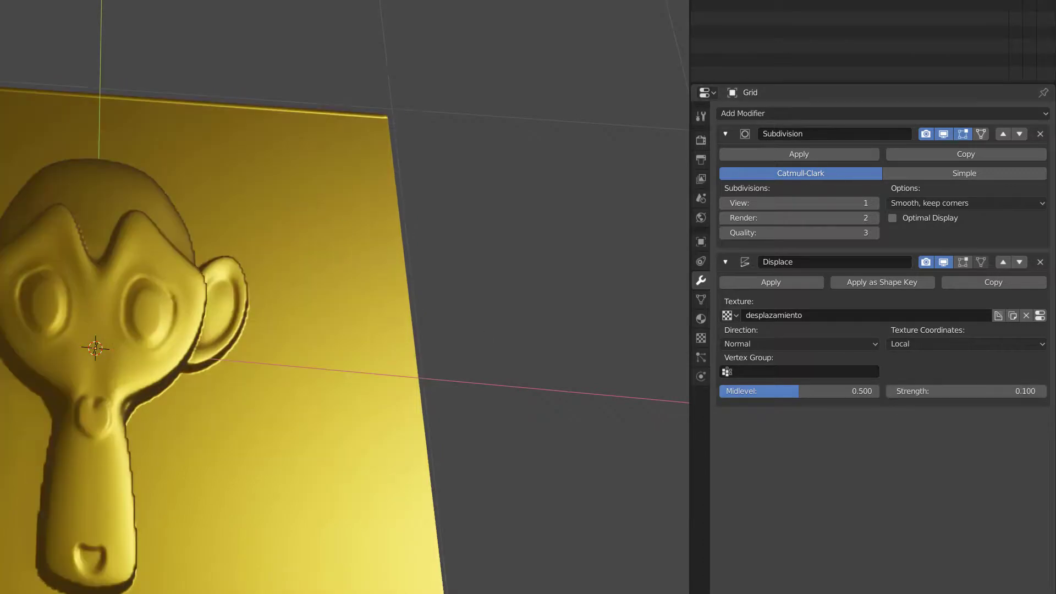
- Drive the gold material's Roughness with a Noise Texture
middle_drag(385, 286, 529, 287)
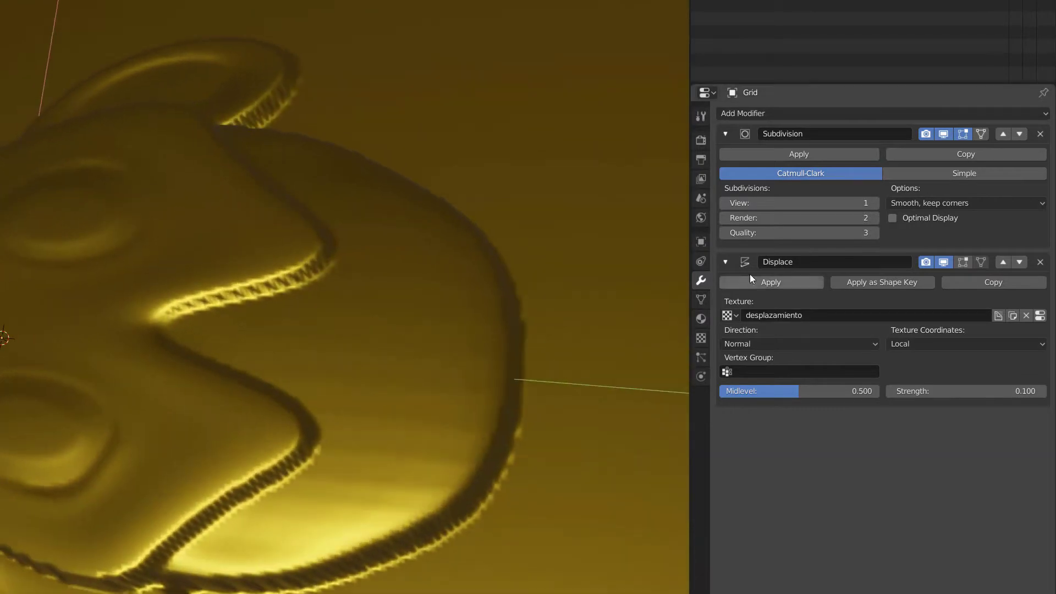
click(700, 319)
middle_drag(555, 339, 399, 210)
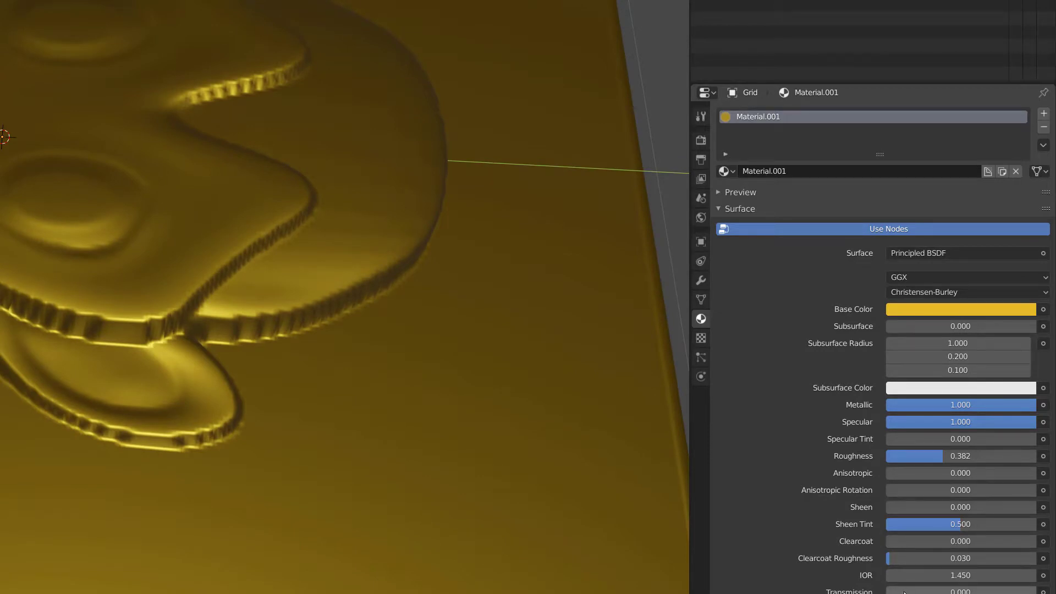
middle_drag(435, 311, 286, 243)
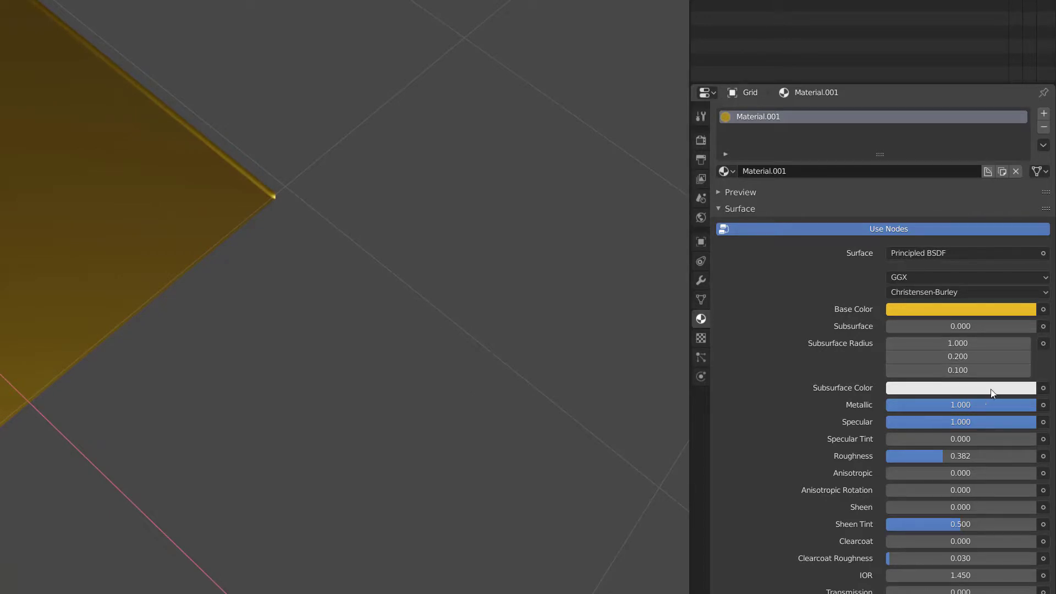
middle_drag(497, 328, 187, 220)
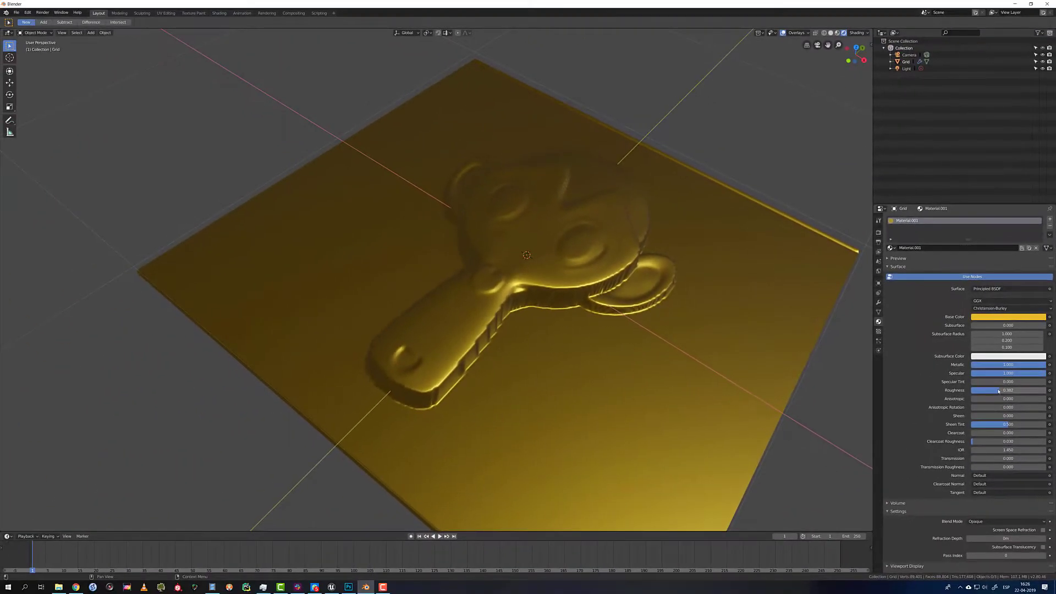
mouse_move(999, 391)
mouse_down()
mouse_move(974, 391)
mouse_move(1005, 393)
mouse_up()
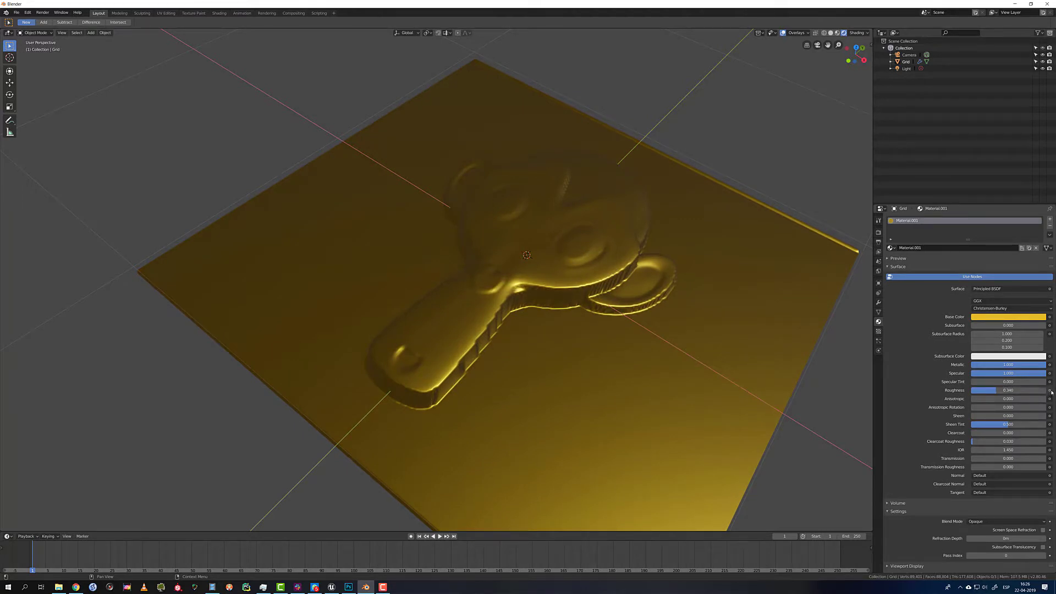
click(1050, 390)
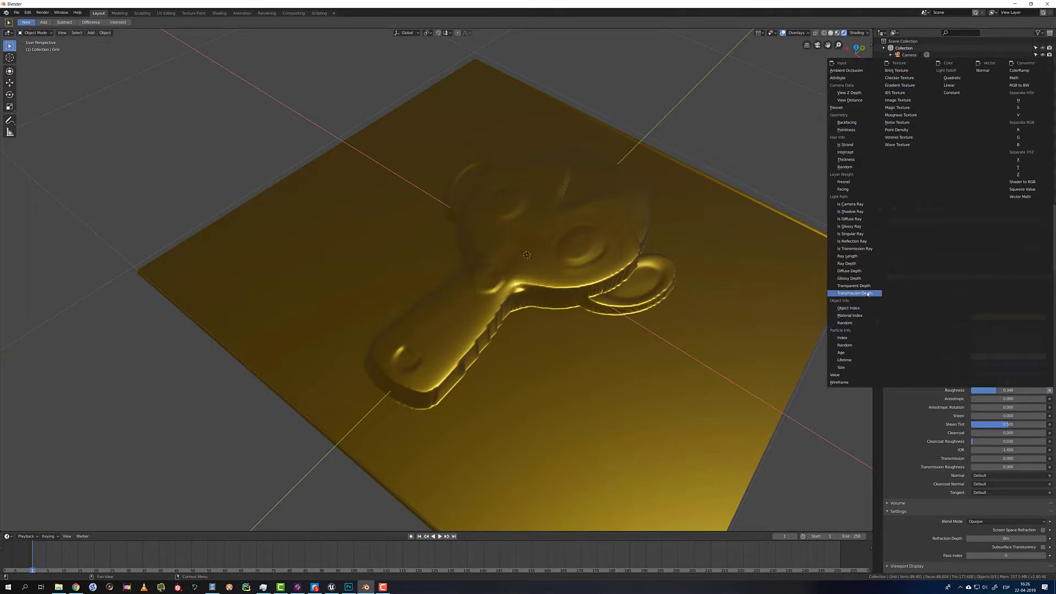
click(899, 122)
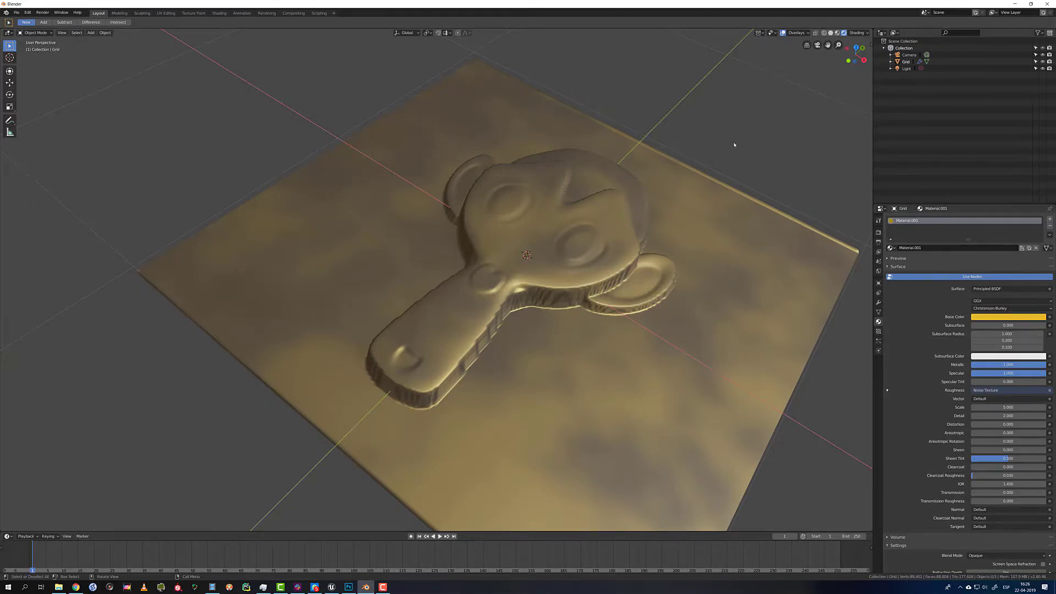
- Set the roughness noise texture's Scale to 9.5 and its Detail to 16
middle_drag(735, 145, 732, 146)
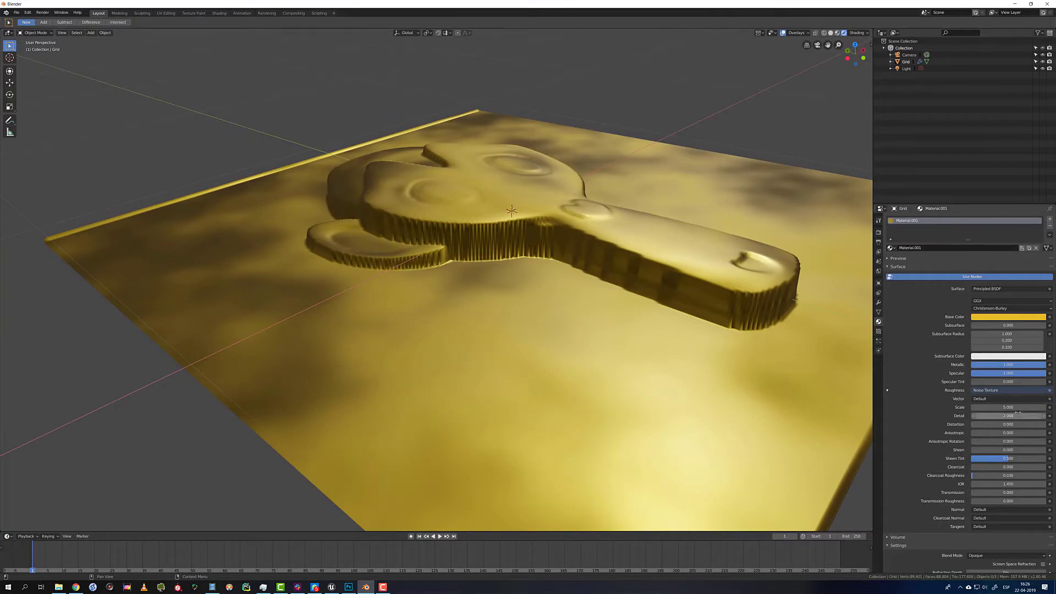
mouse_move(1009, 407)
mouse_down()
mouse_move(1045, 407)
mouse_move(1015, 407)
mouse_up()
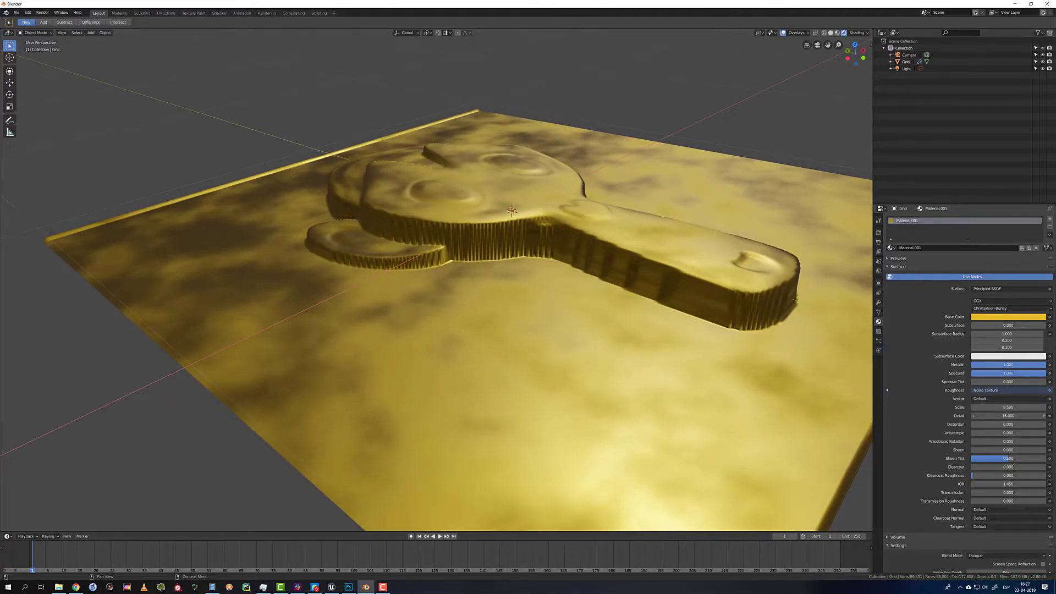
middle_drag(773, 339, 749, 363)
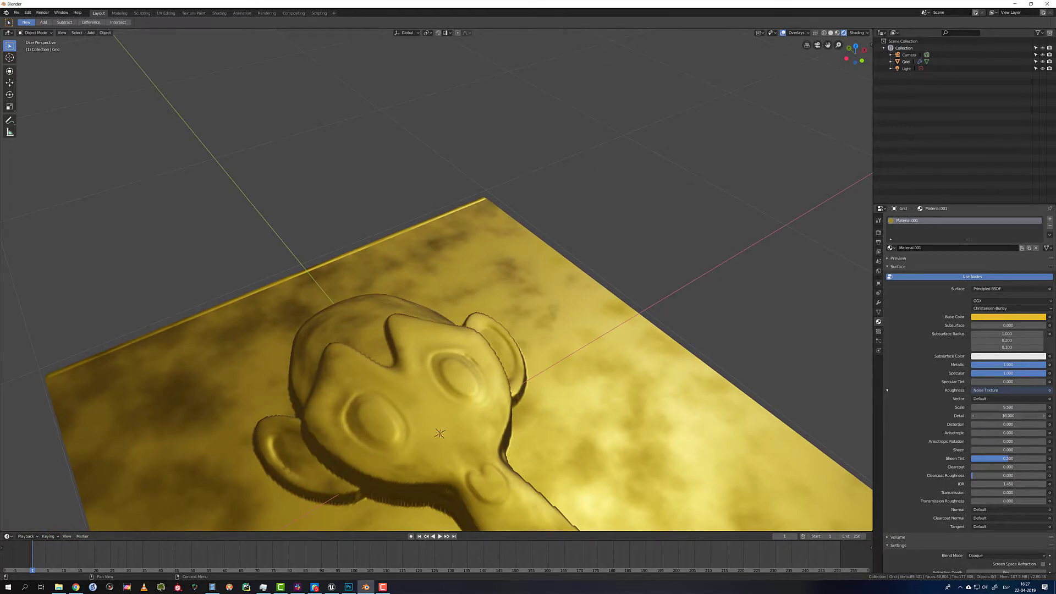
middle_drag(808, 358, 829, 338)
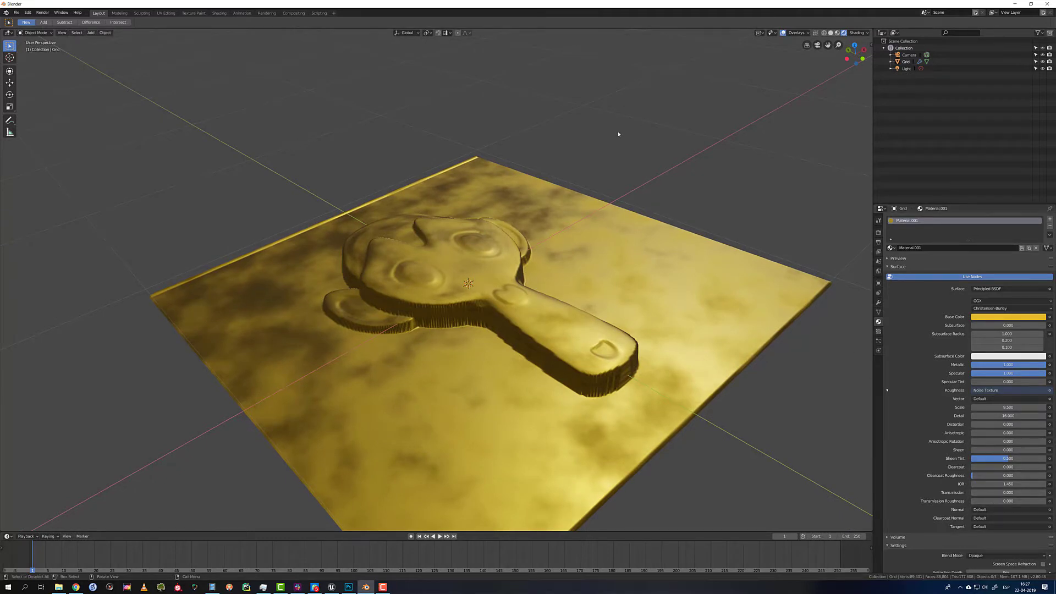
- In the Shading workspace, spread the material nodes apart and link the Noise Texture's Color to the Material Output's Displacement
middle_drag(620, 135, 199, 40)
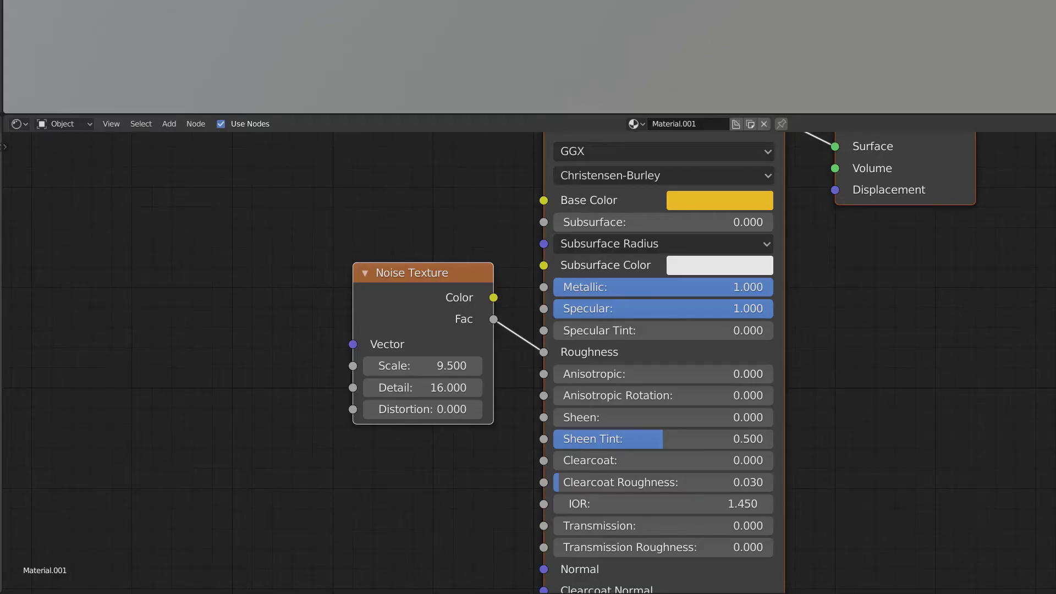
middle_drag(715, 33, 649, 52)
scroll(1009, 362, down, 3)
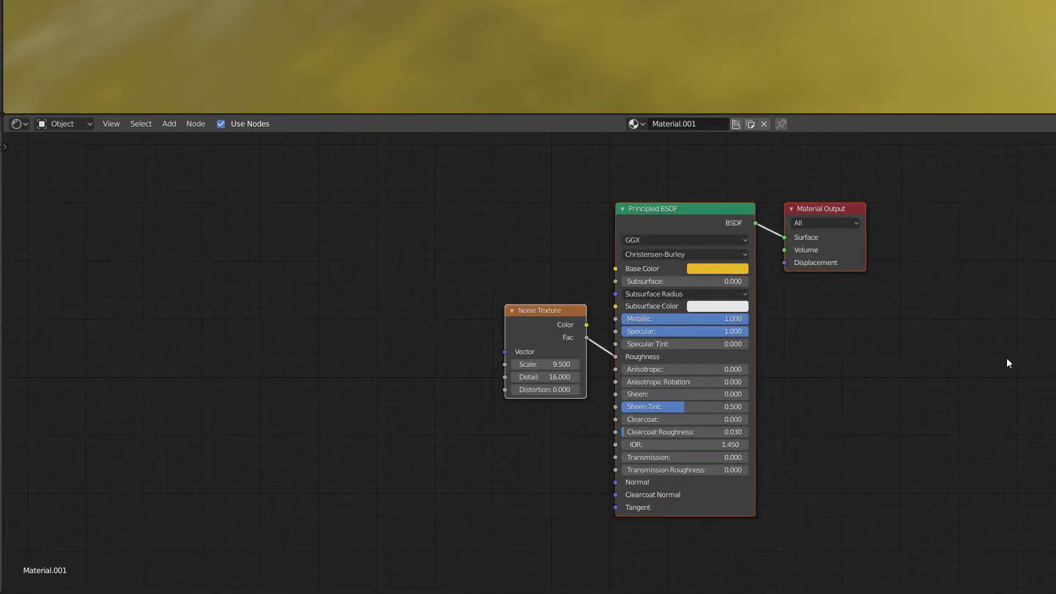
drag(532, 315, 441, 306)
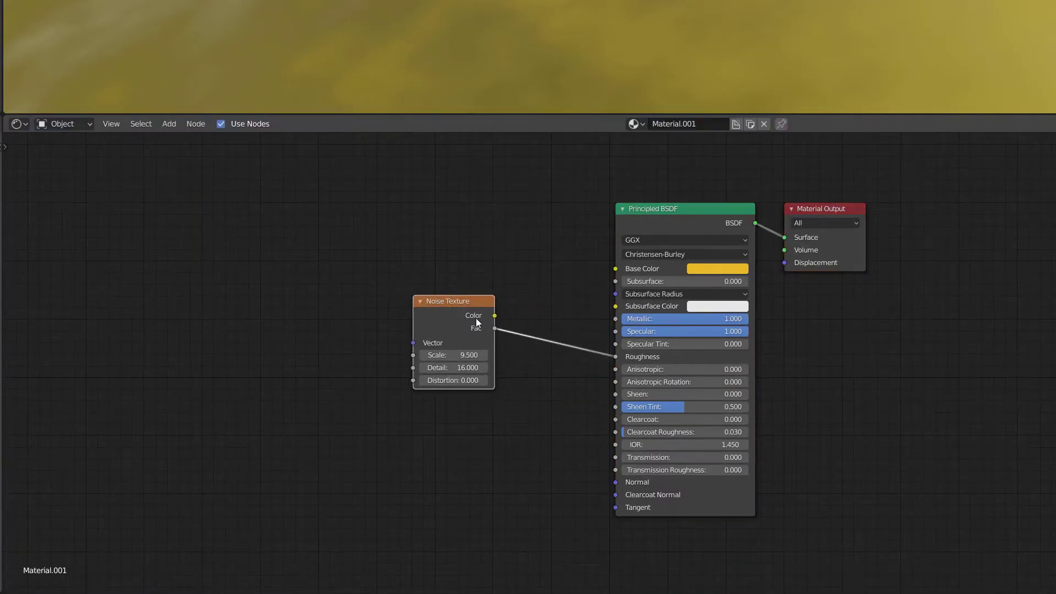
drag(834, 209, 922, 216)
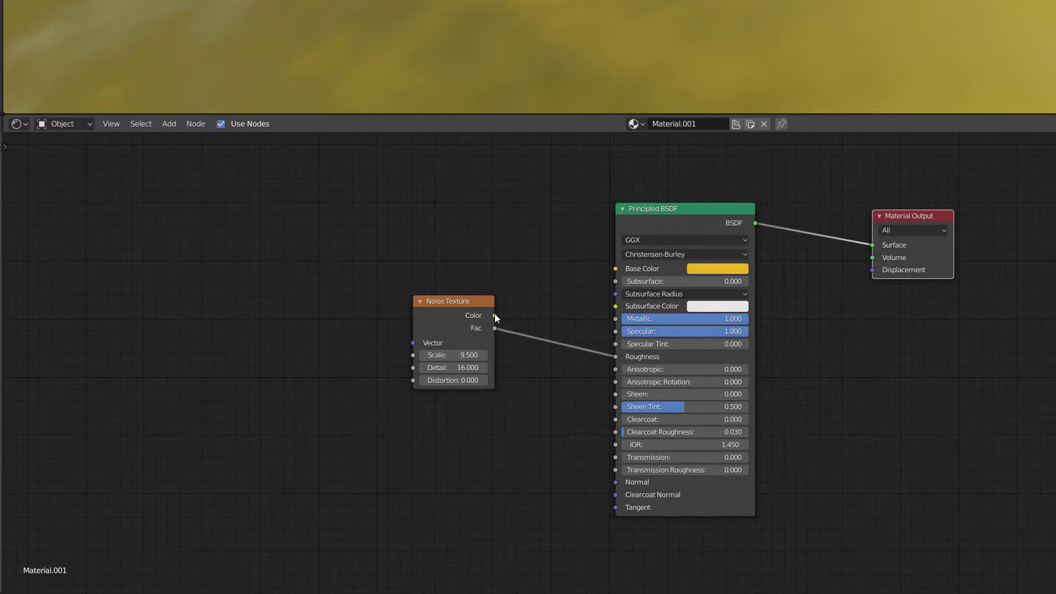
drag(494, 317, 879, 273)
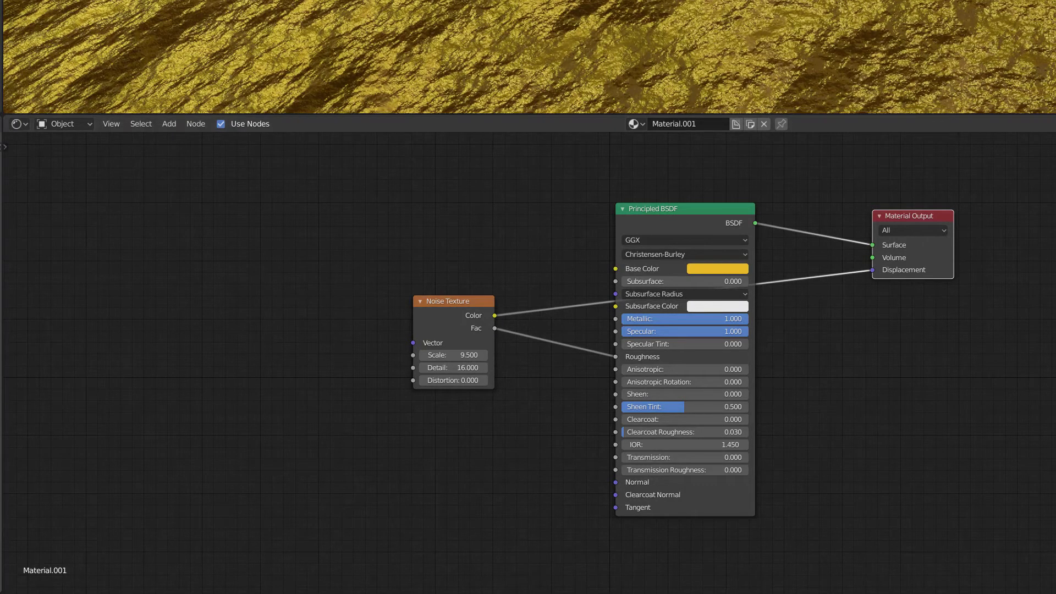
- Insert a Displacement node into the link between the noise Color and the Material Output, with its Scale set to 0.2
middle_drag(496, 33, 452, 66)
drag(444, 303, 181, 338)
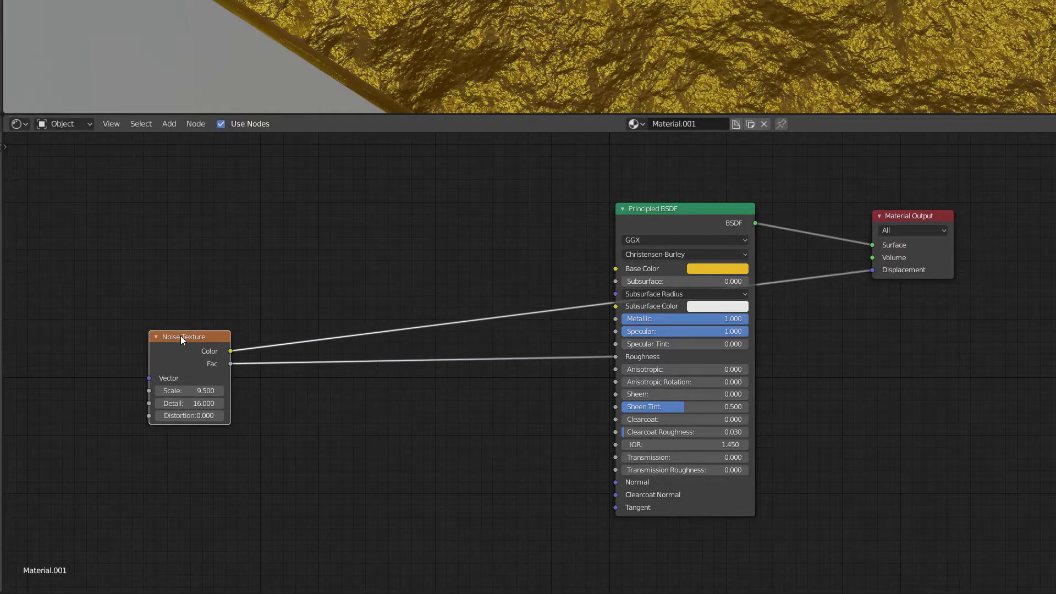
key(shift+a)
click(364, 281)
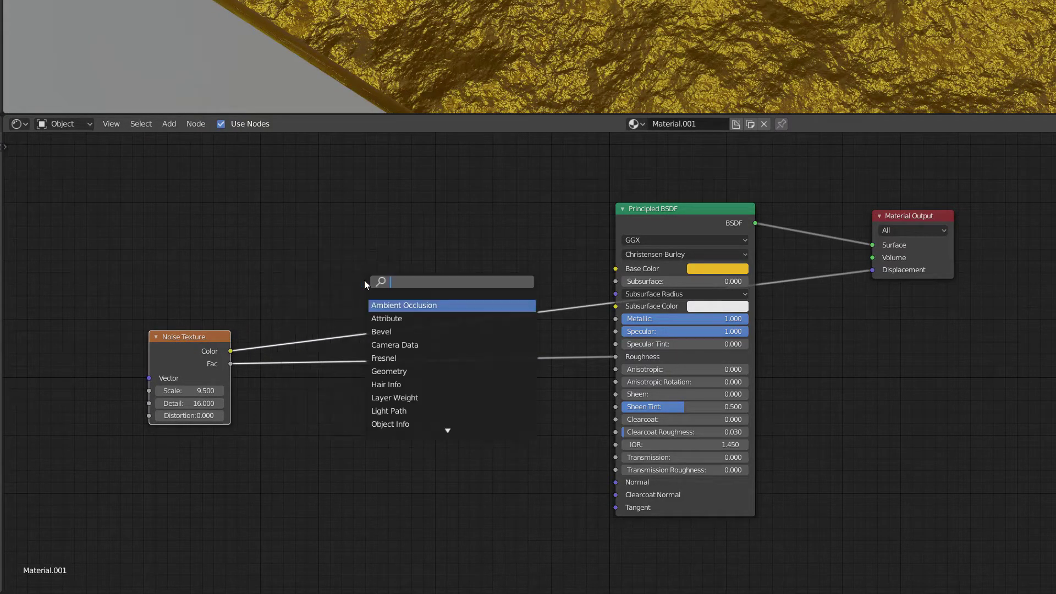
text(di)
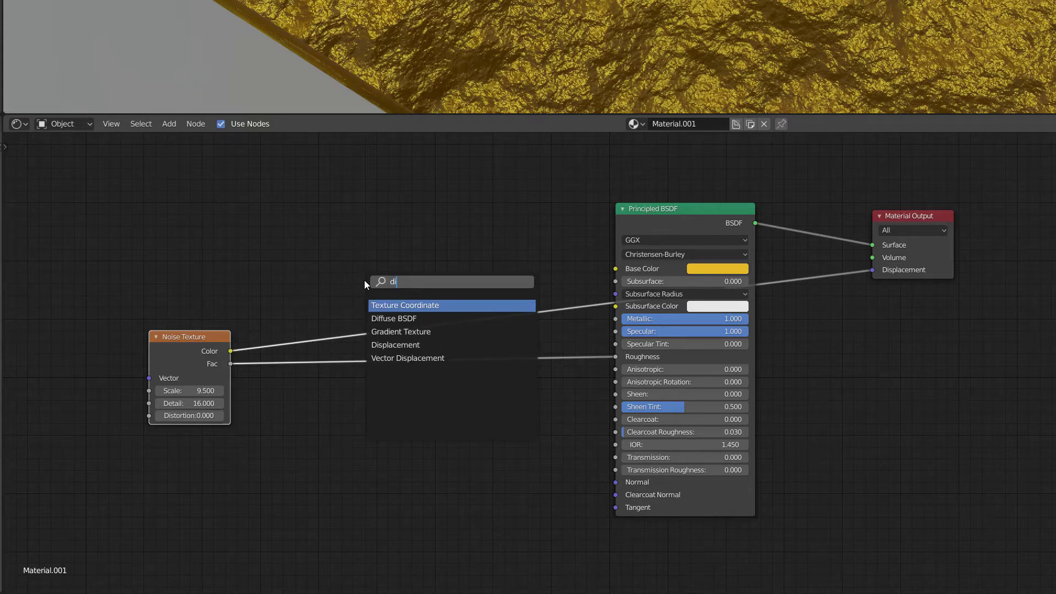
text(spla)
key(Return)
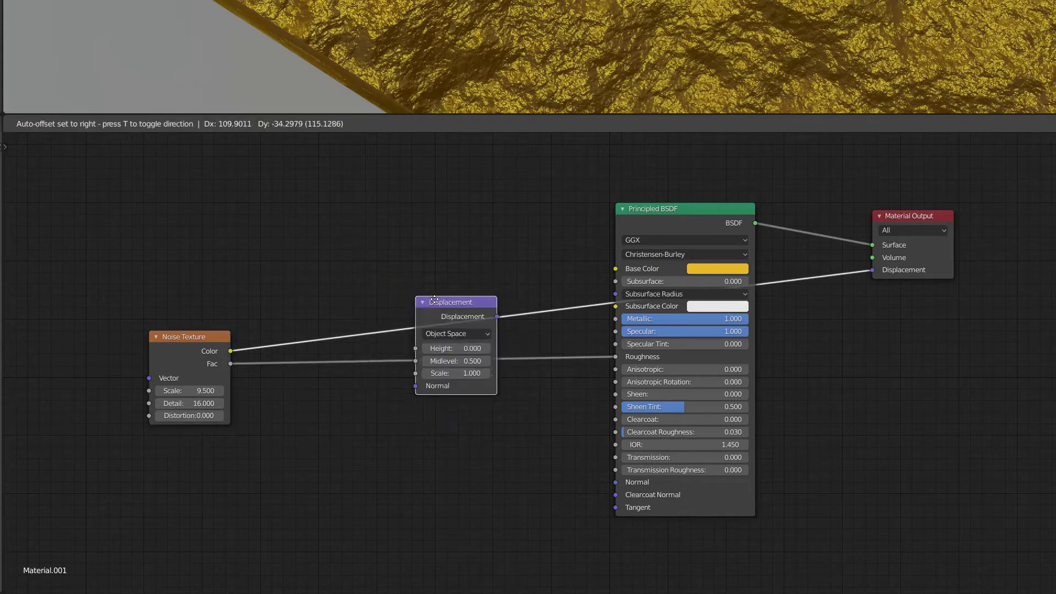
click(497, 320)
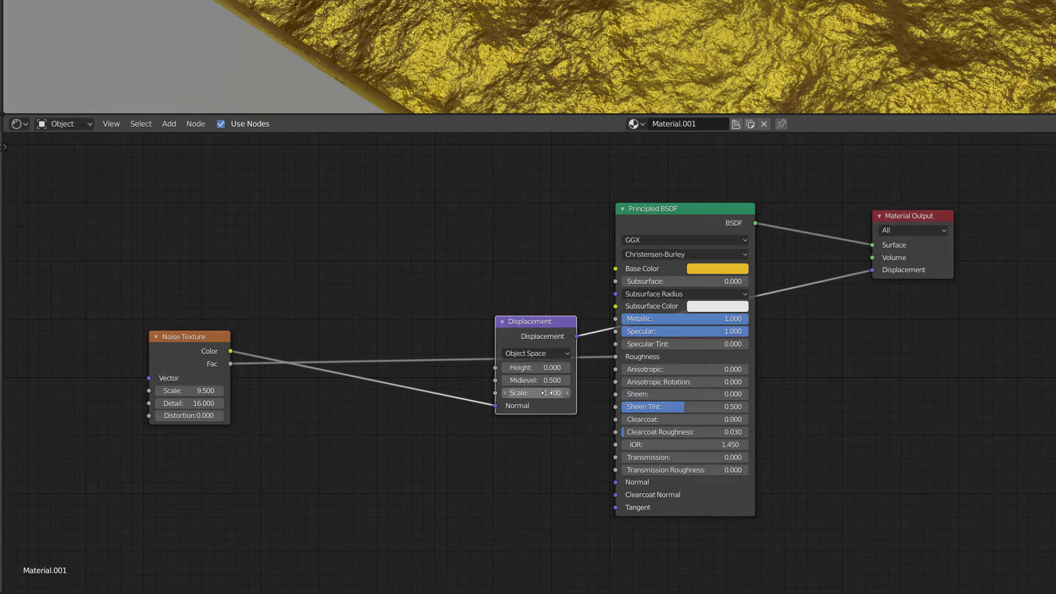
drag(546, 392, 507, 393)
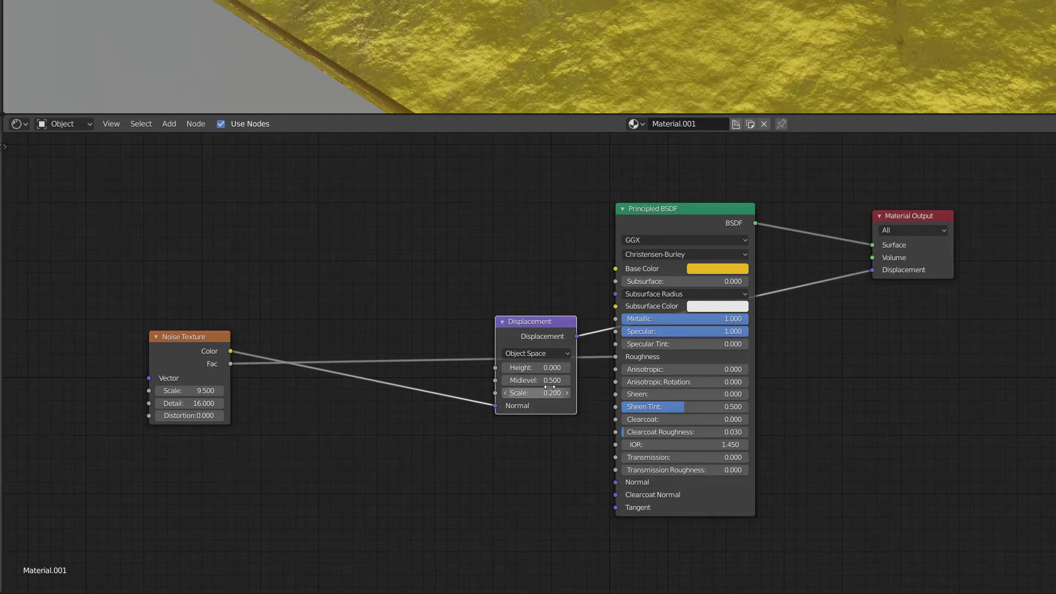
click(354, 246)
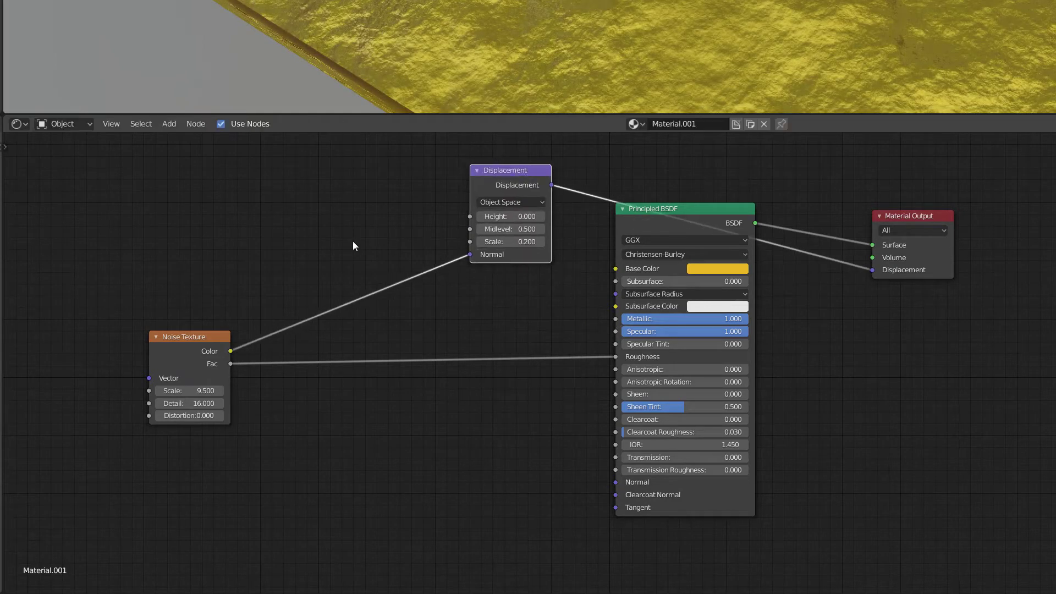
- Insert a Bright/Contrast node into the link between the Noise Texture's Color and the Displacement node
key(shift+a)
click(315, 285)
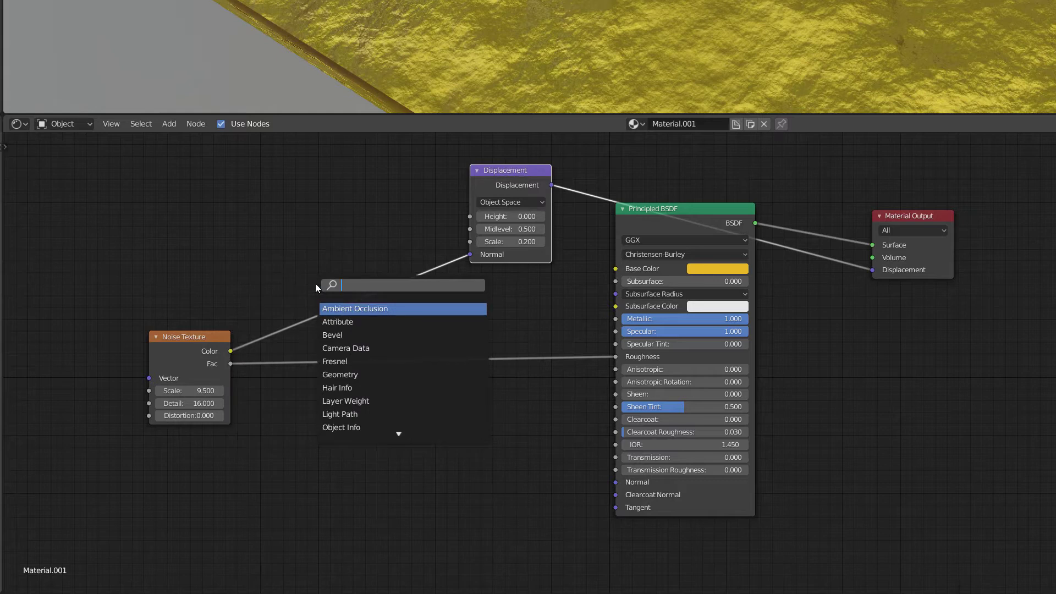
text(brigh)
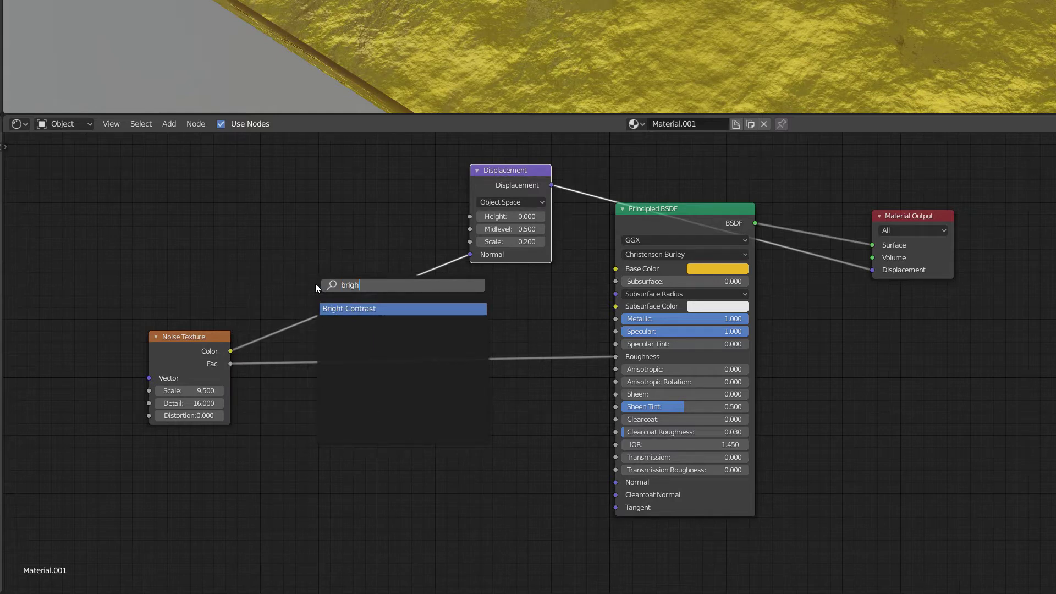
key(Return)
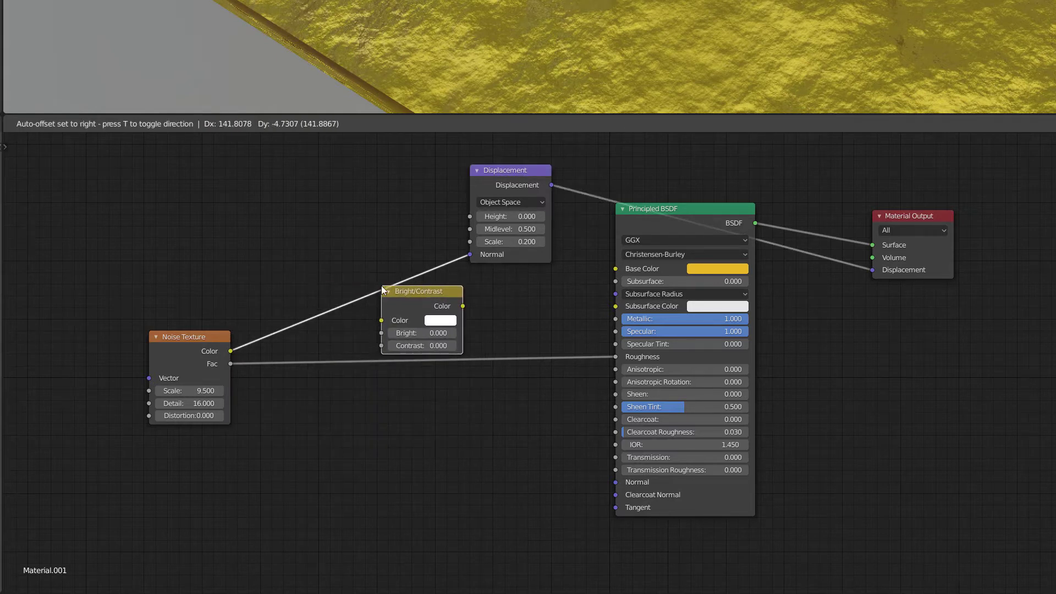
click(378, 289)
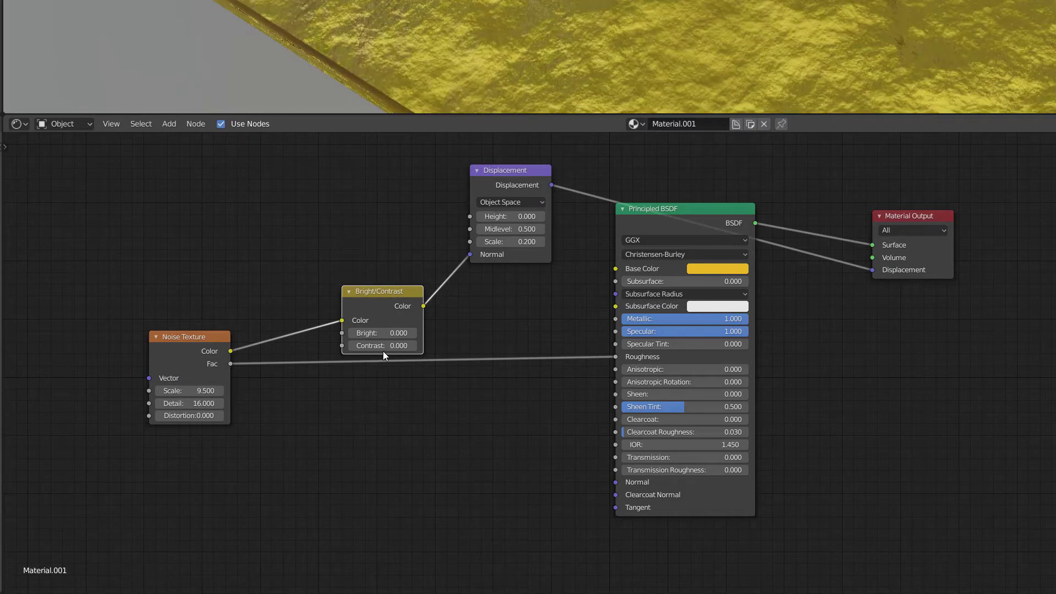
- Set the Bright/Contrast node's Bright to 100 and its Contrast to 28.5
drag(382, 346, 419, 333)
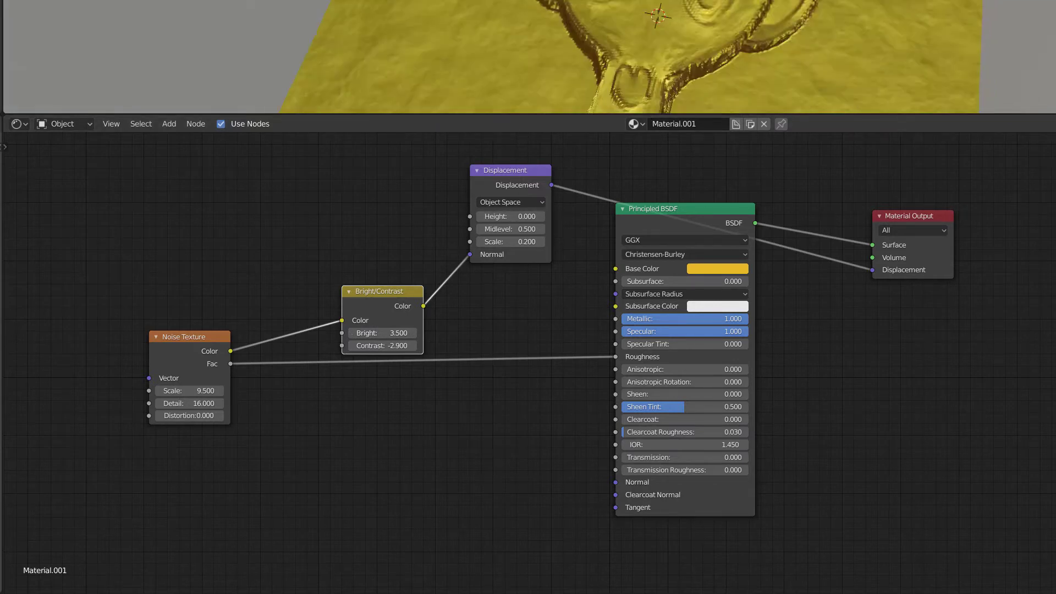
middle_drag(473, 33, 550, 22)
scroll(451, 267, up, 1)
drag(346, 342, 386, 342)
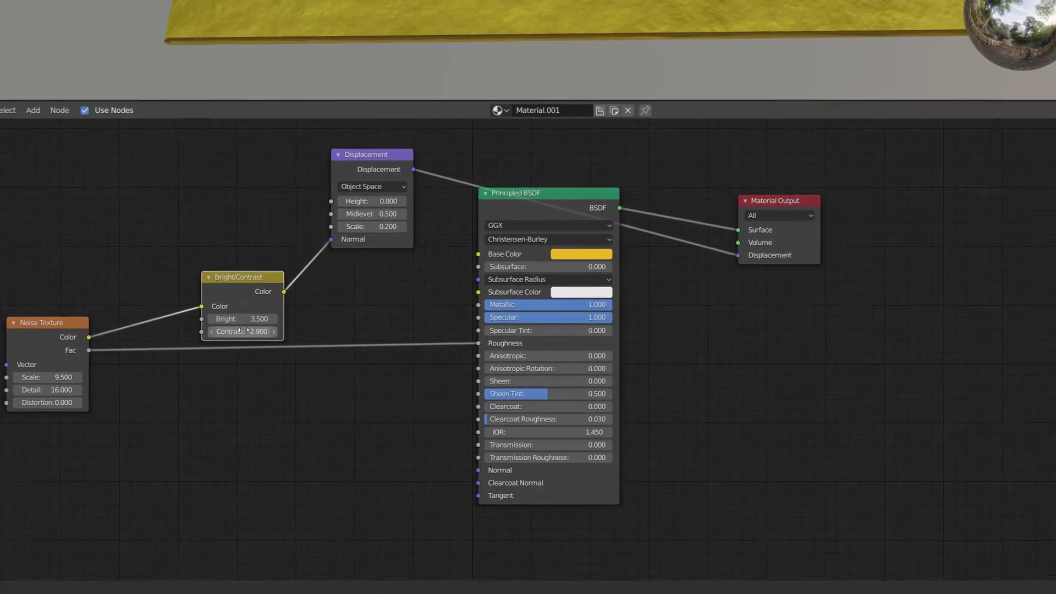
drag(235, 331, 335, 331)
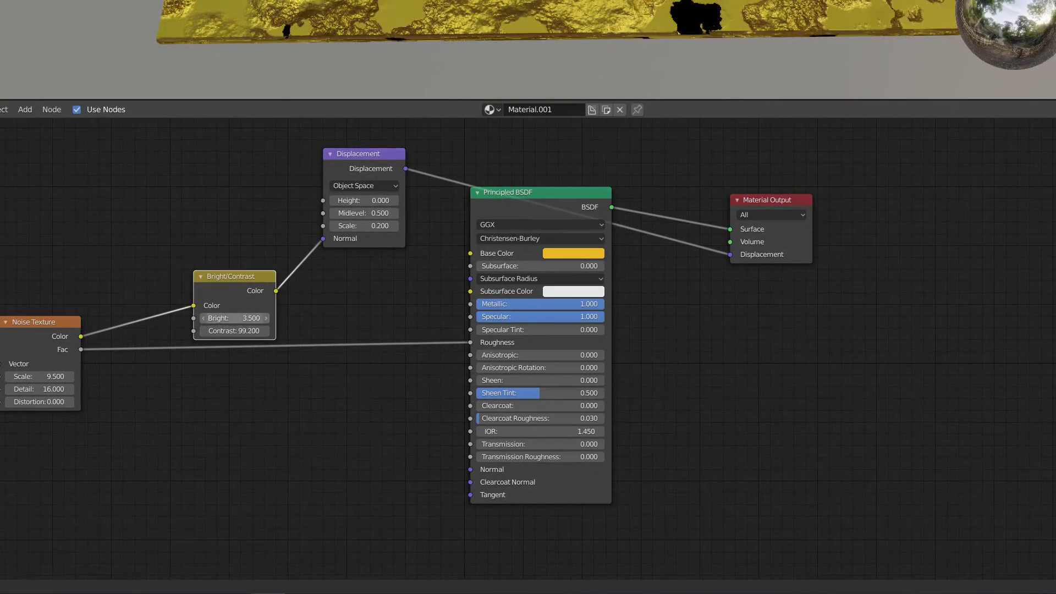
drag(234, 318, 286, 318)
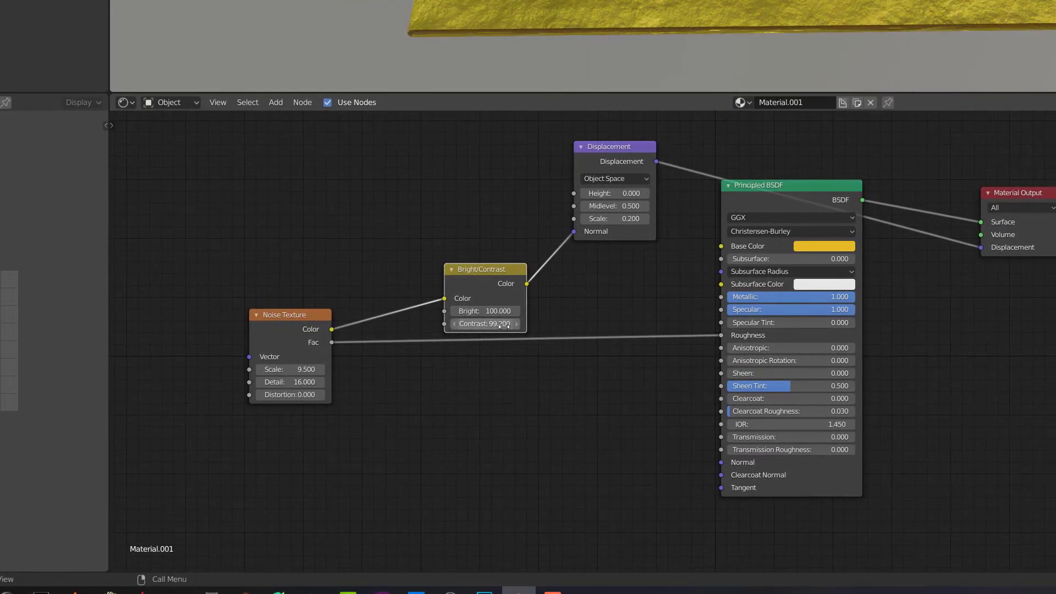
drag(485, 323, 433, 323)
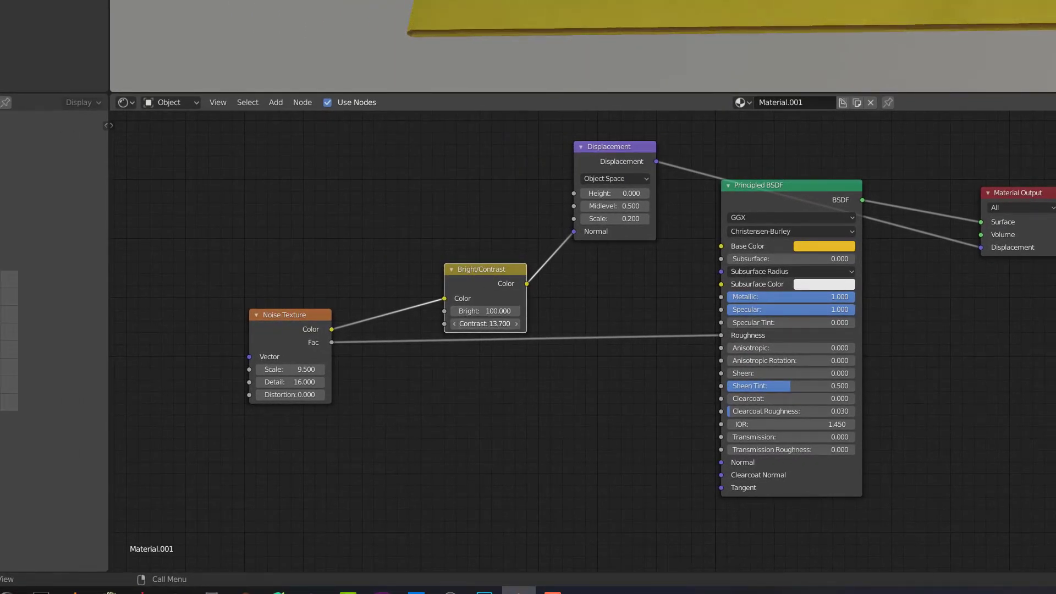
middle_drag(858, 33, 958, 22)
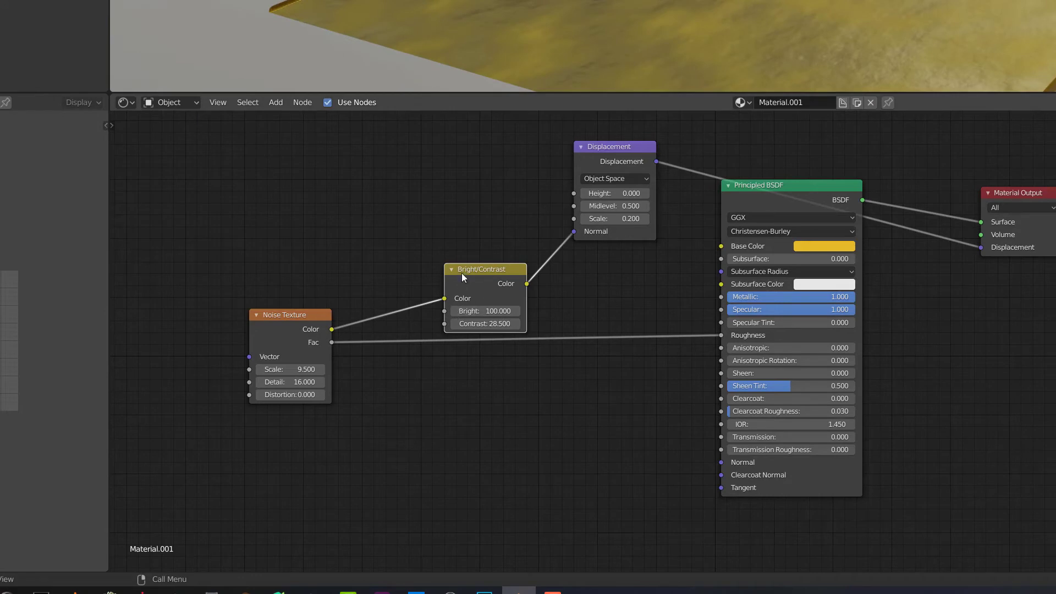
- Move the existing Bright/Contrast node up near the Displacement node and insert a second one into the link between the noise Fac and Roughness
drag(462, 271, 415, 168)
key(shift+a)
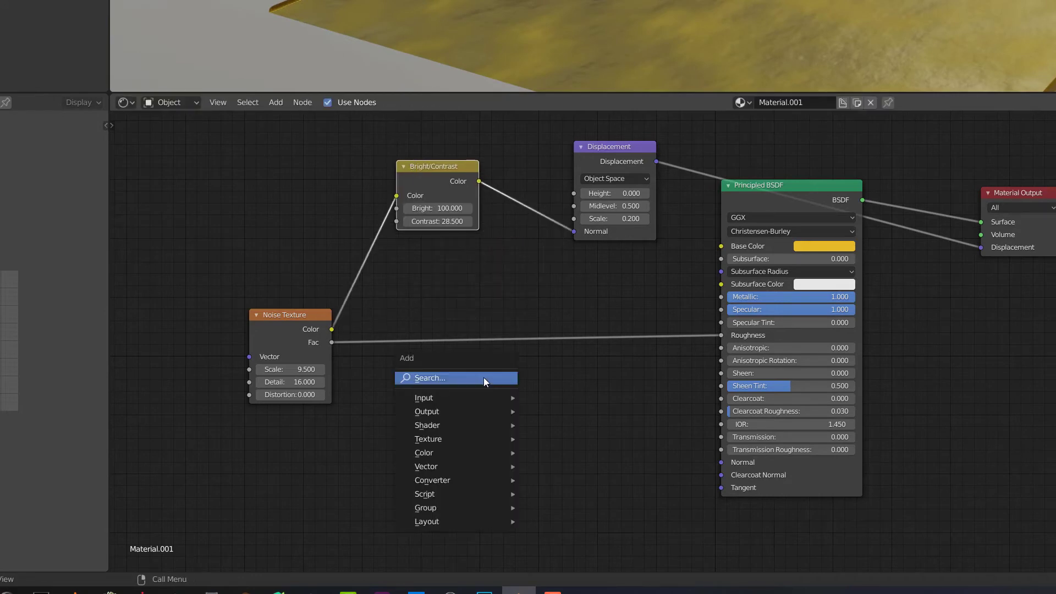
click(483, 378)
text(bri)
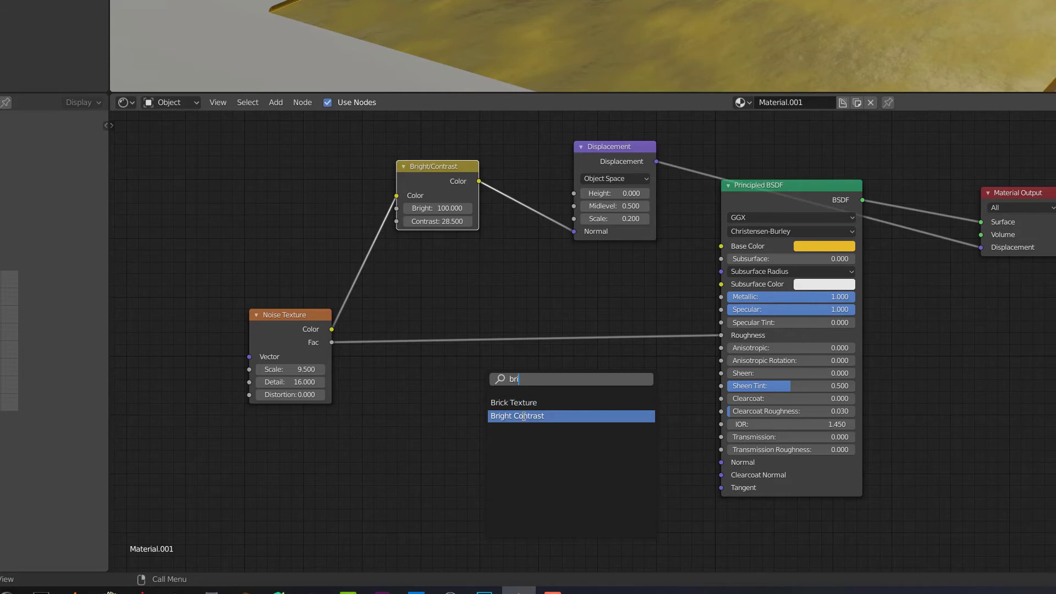
click(523, 416)
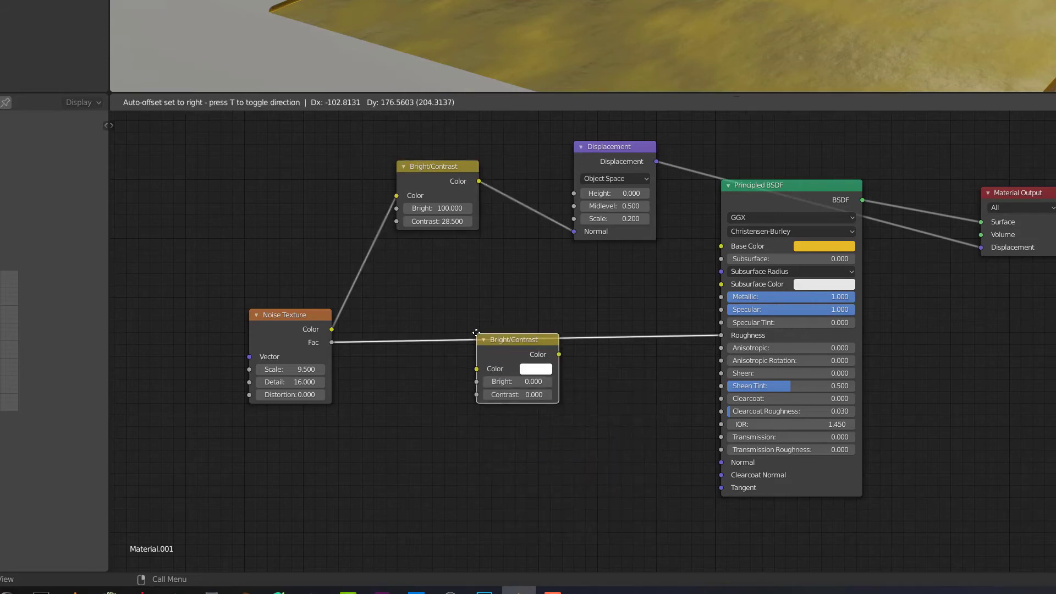
click(476, 334)
- Set the Contrast to 8.5 and the Bright to -1 on the Bright/Contrast node feeding Roughness, and inspect the relief's surface
mouse_move(514, 395)
mouse_down()
mouse_move(542, 395)
mouse_move(530, 395)
mouse_up()
middle_drag(600, 33, 556, 55)
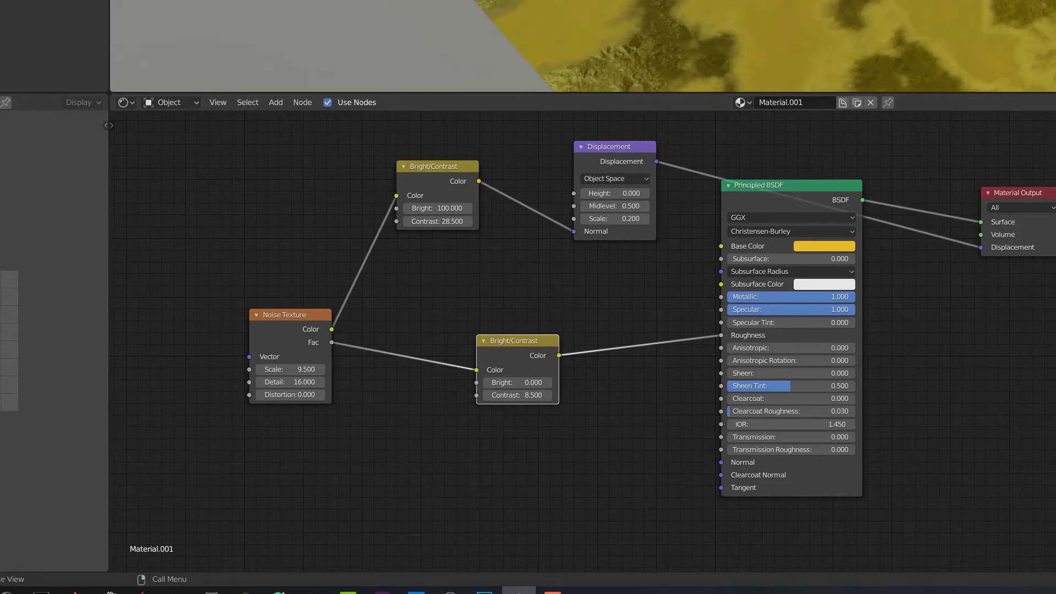
mouse_move(517, 383)
mouse_down()
mouse_move(542, 383)
mouse_move(511, 382)
mouse_up()
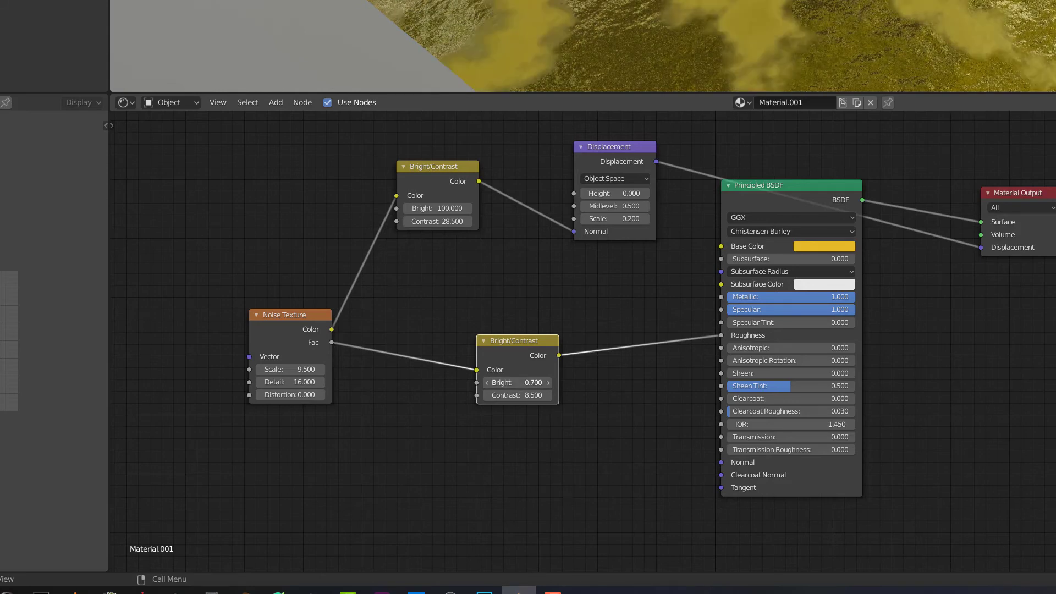
middle_drag(517, 382, 507, 408)
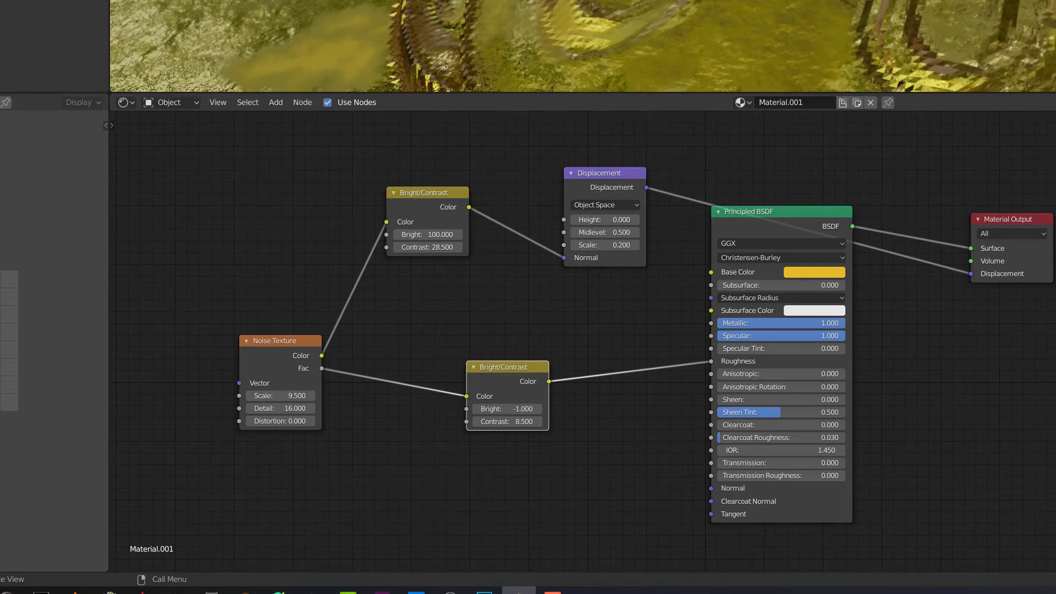
middle_drag(528, 44, 602, 55)
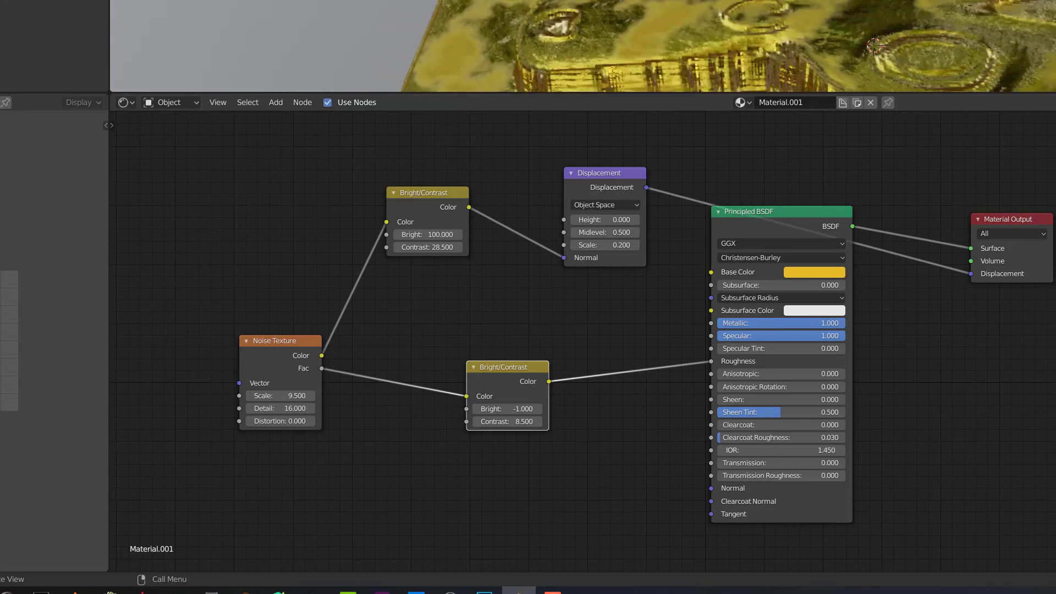
middle_drag(602, 49, 627, 41)
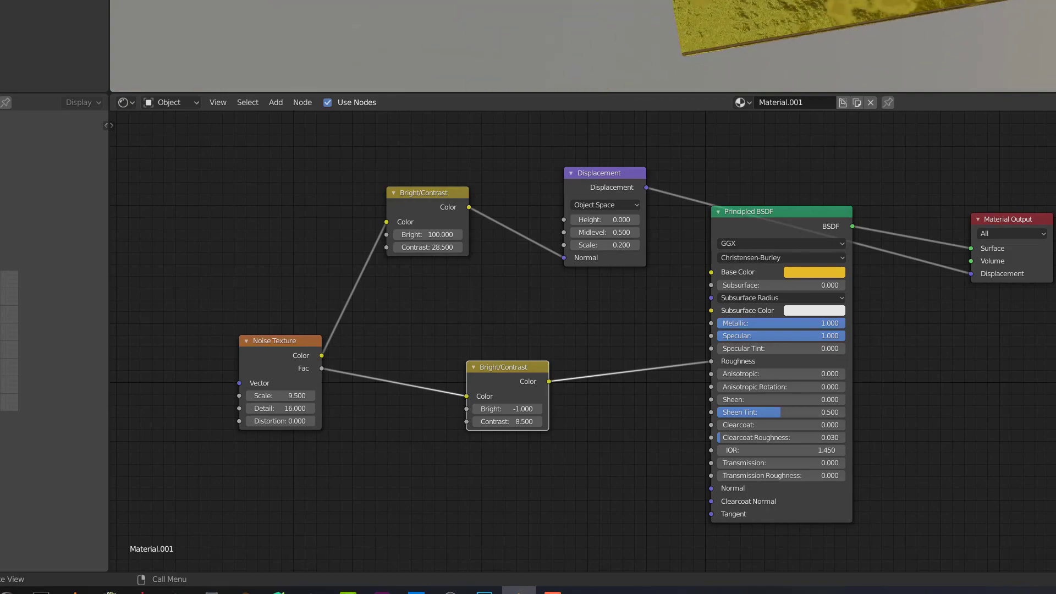